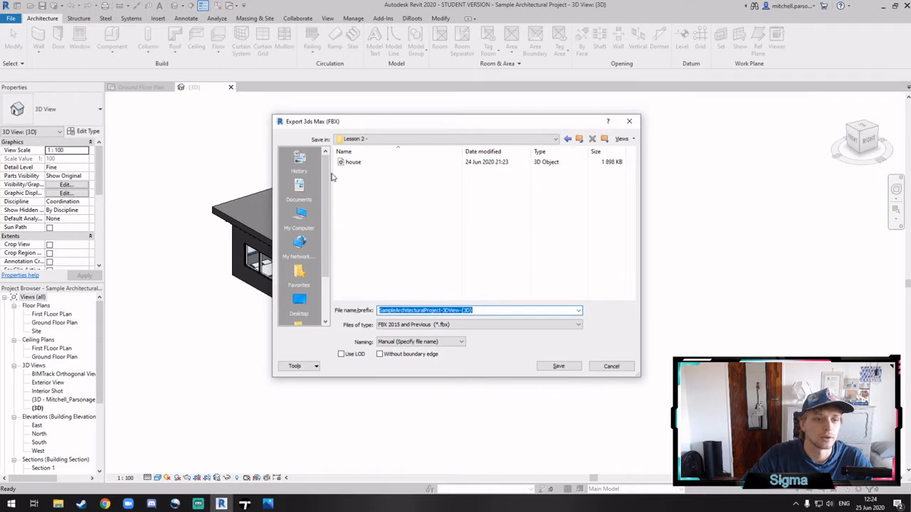
- Export the 3D view as an FBX named house, replacing the existing file, and switch to Twinmotion
type("house")
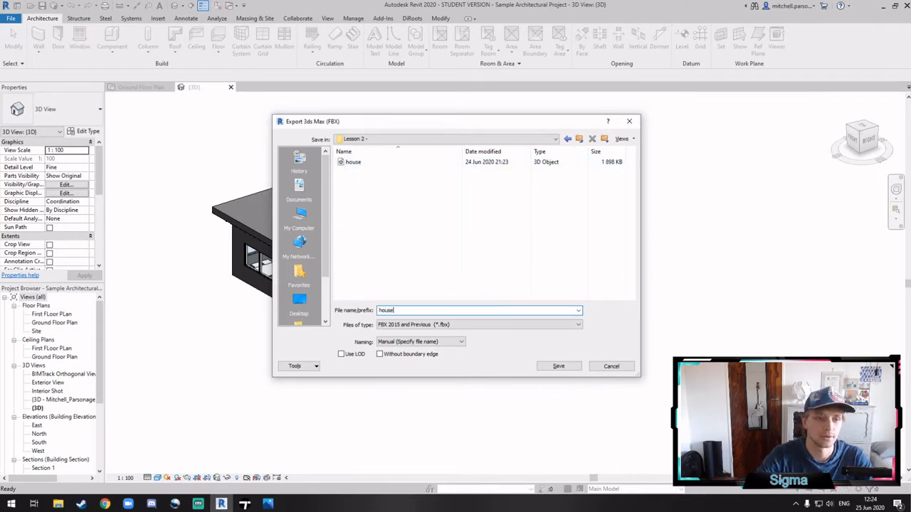
left_click(559, 366)
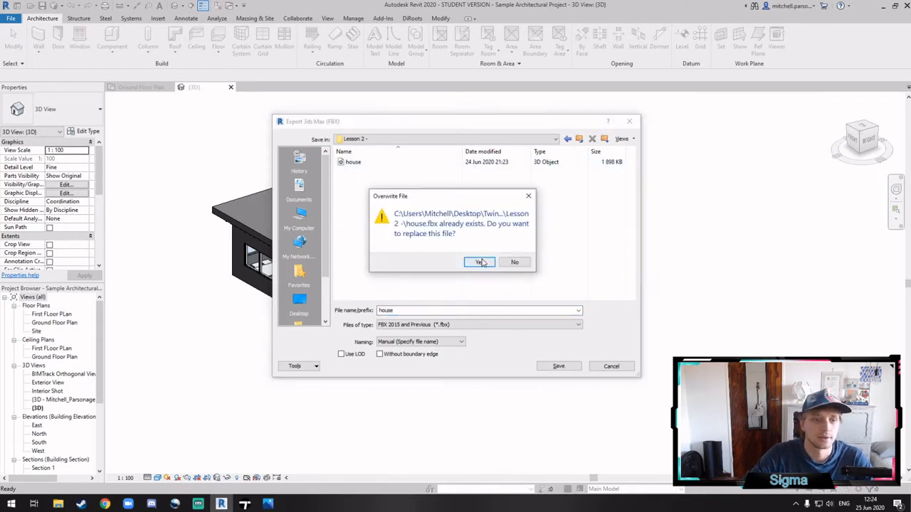
left_click(479, 261)
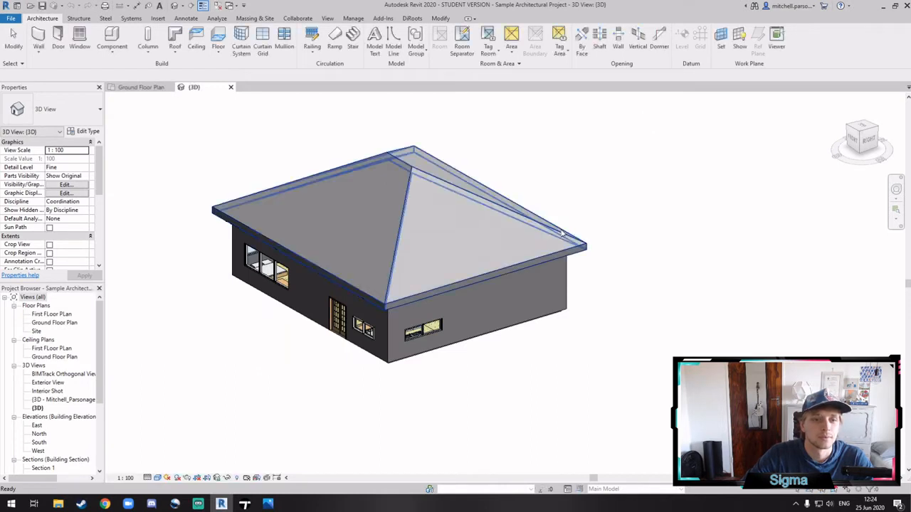
left_click(245, 504)
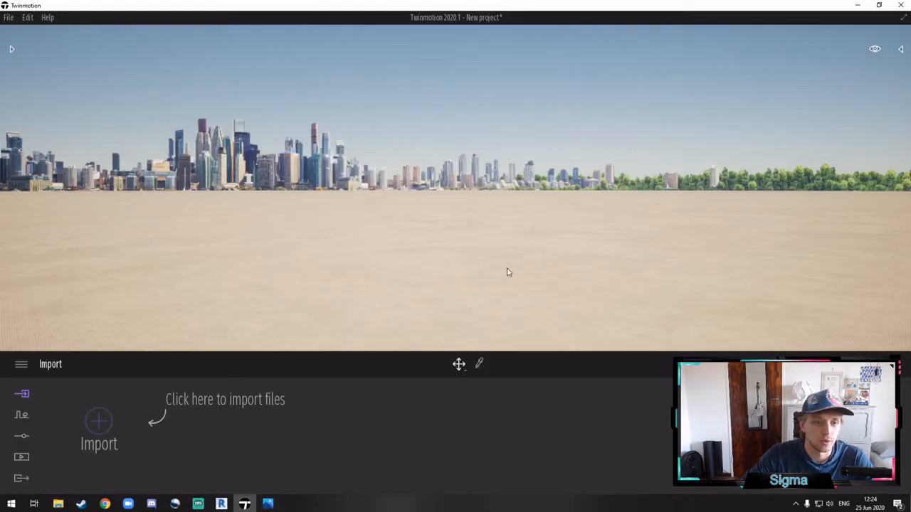
- Look around the empty scene and check the contents of the scene graph
right_click_drag(483, 220, 560, 197)
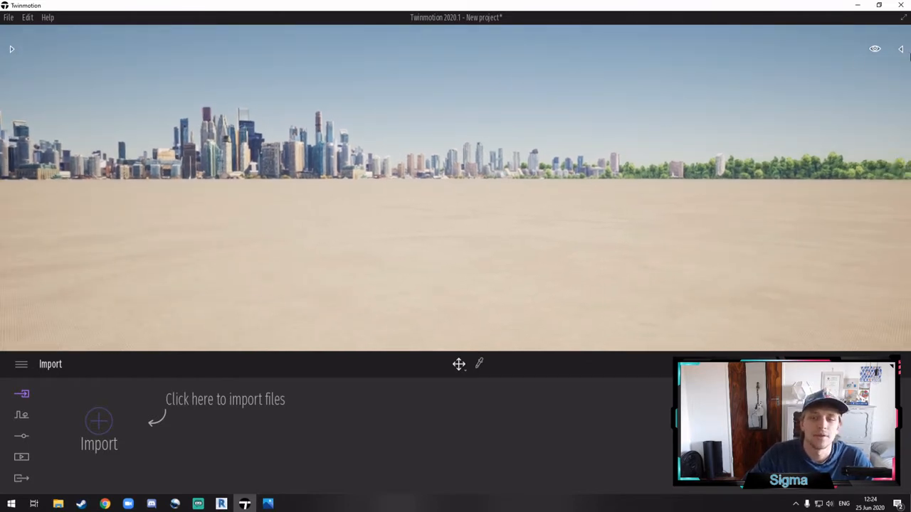
left_click(901, 54)
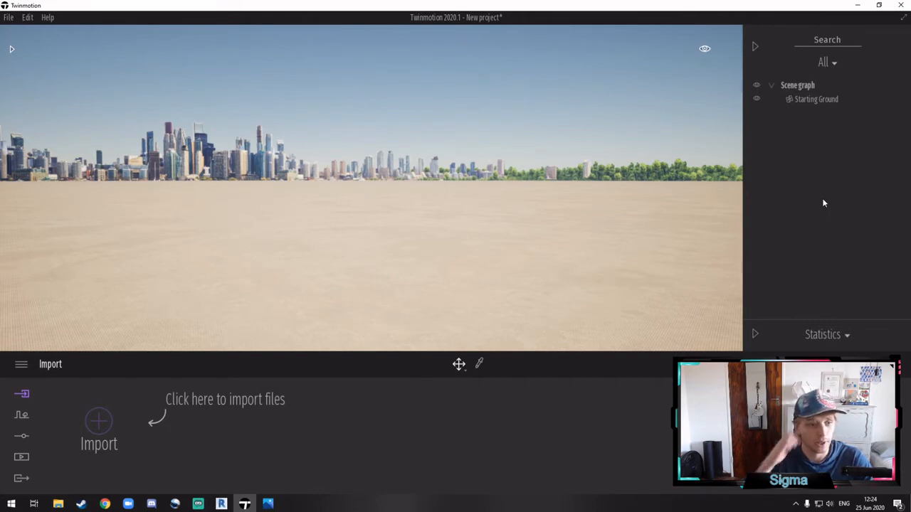
left_click(756, 47)
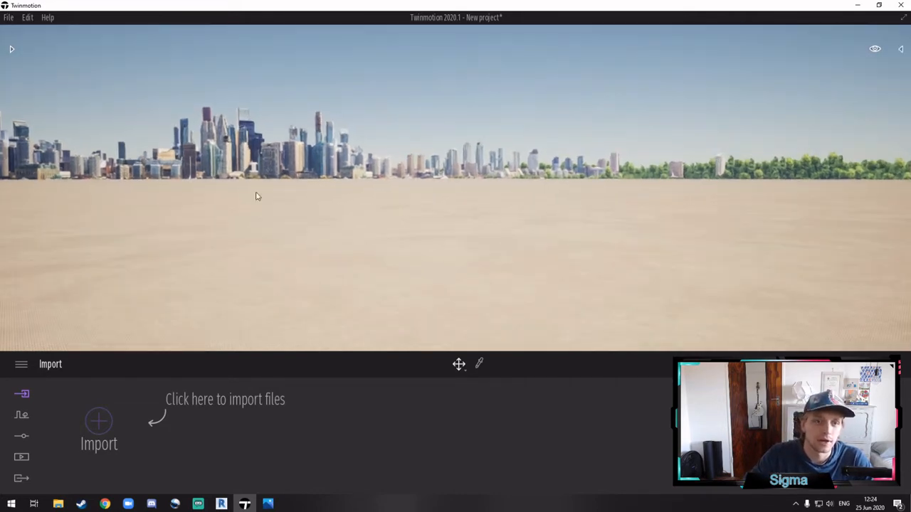
- Review the keyboard shortcuts reference for camera moves and transform tools
left_click(47, 18)
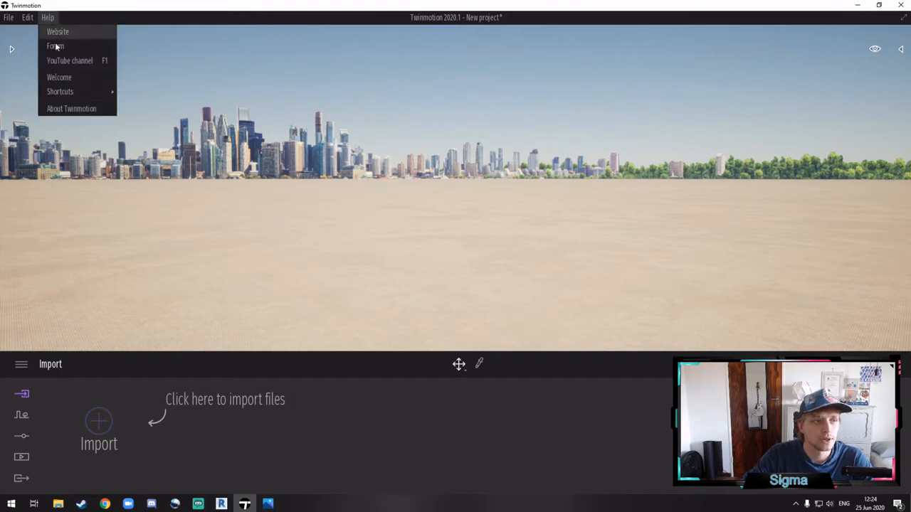
mouse_move(76, 92)
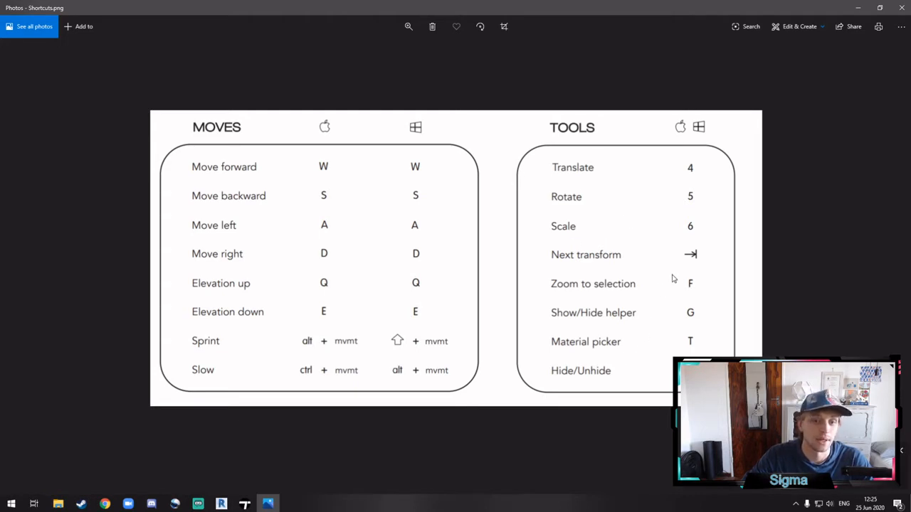
left_click(858, 8)
left_click(47, 17)
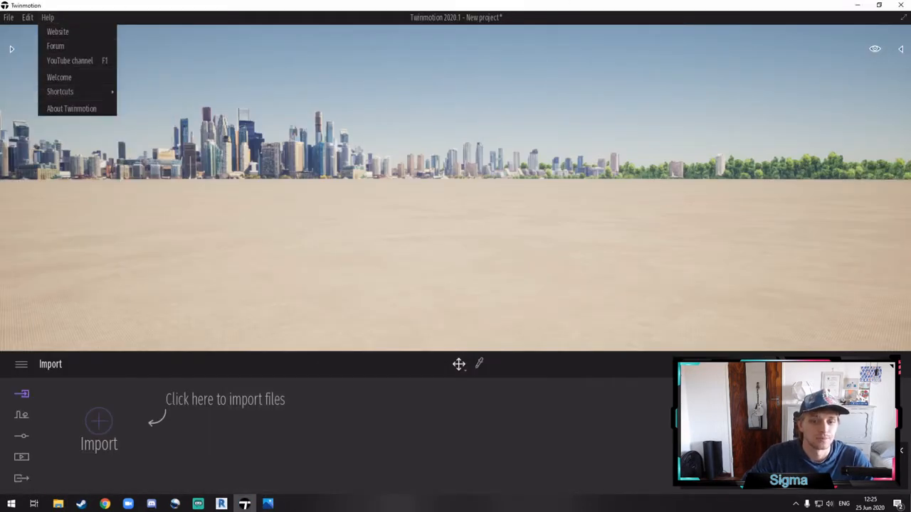
left_click(504, 234)
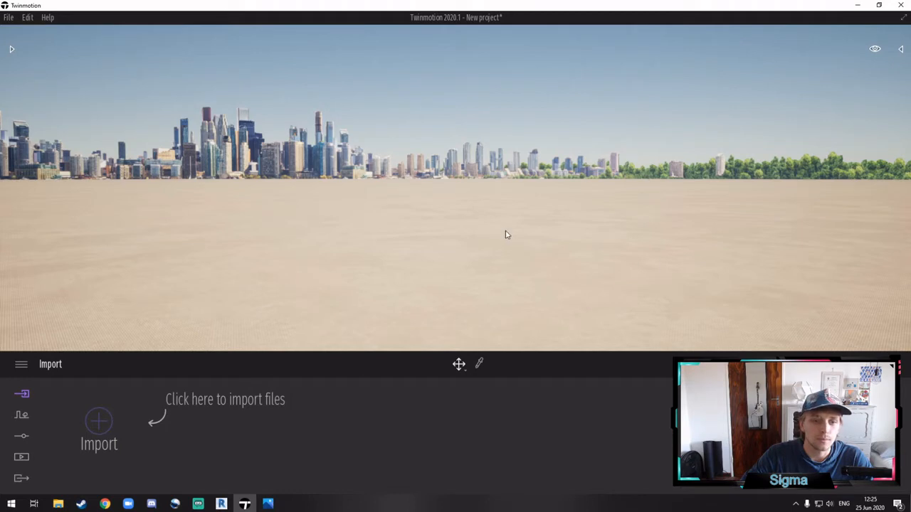
- Choose the house FBX from the Lesson 2 - folder as the geometry file to import
left_click(102, 428)
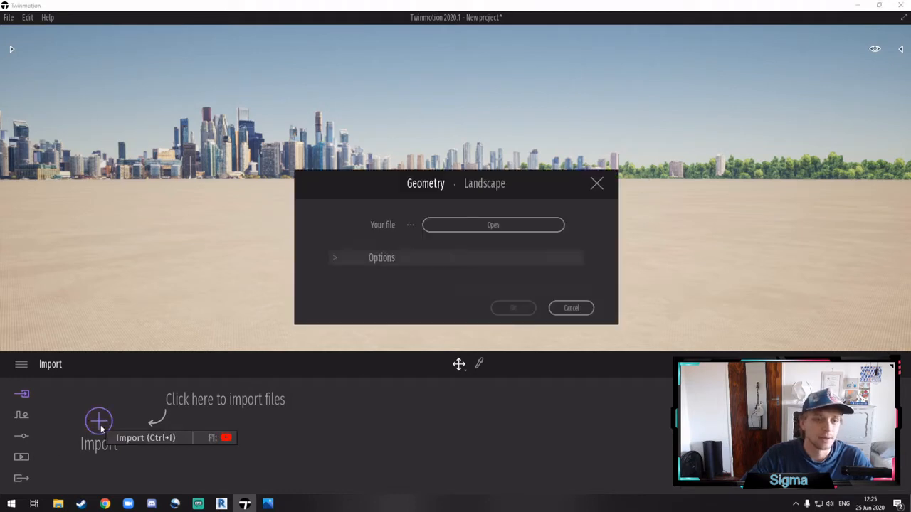
left_click(493, 230)
left_click(134, 78)
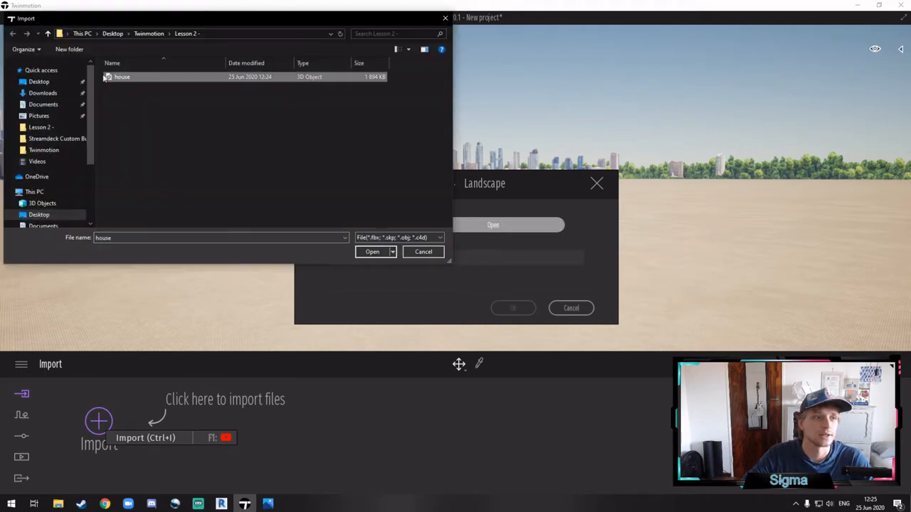
left_click(377, 251)
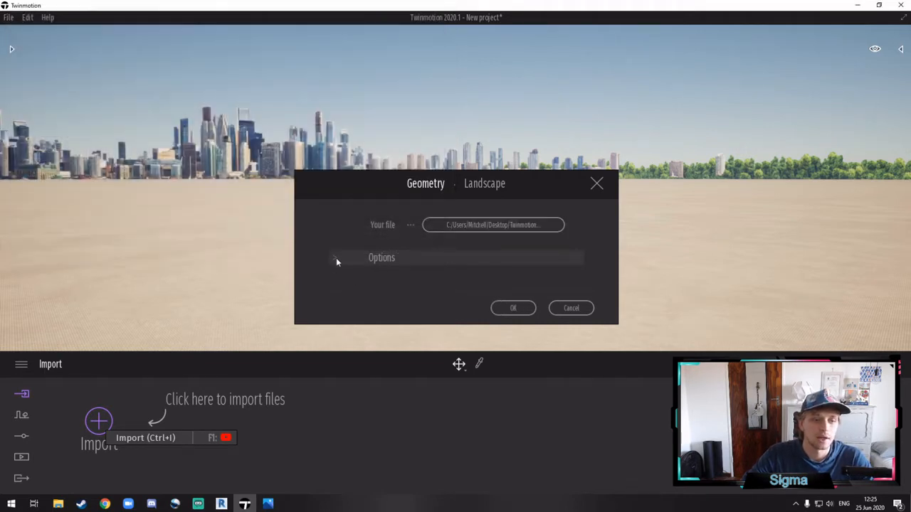
- Import the house with Collapse set to Keep hierarchy, using the scene material for all material conflicts
left_click(336, 259)
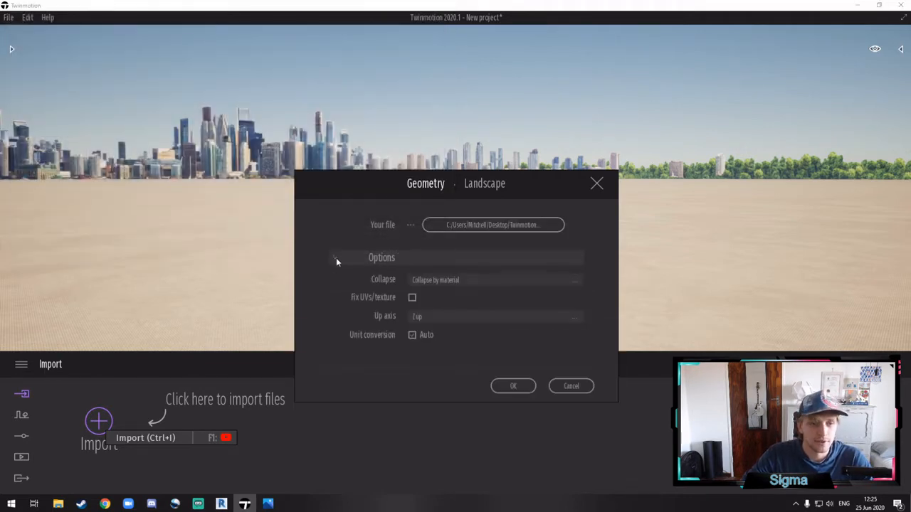
left_click(539, 280)
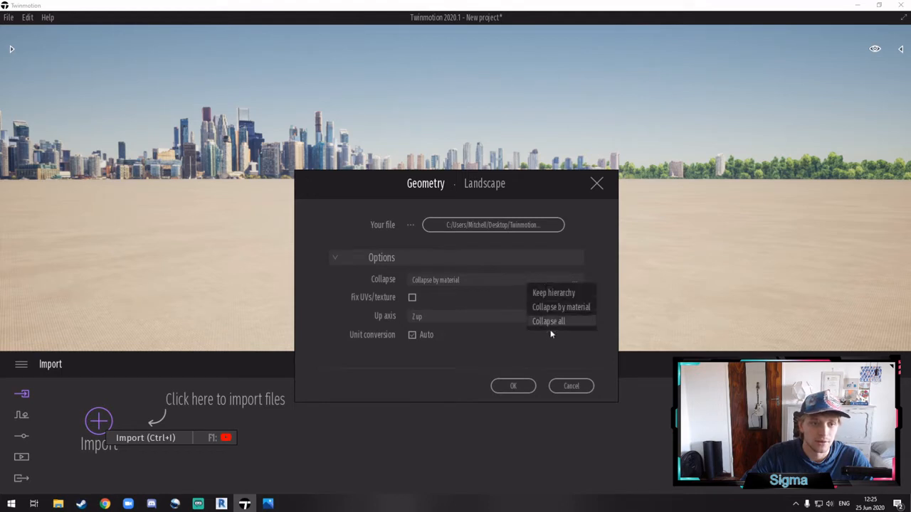
left_click(563, 294)
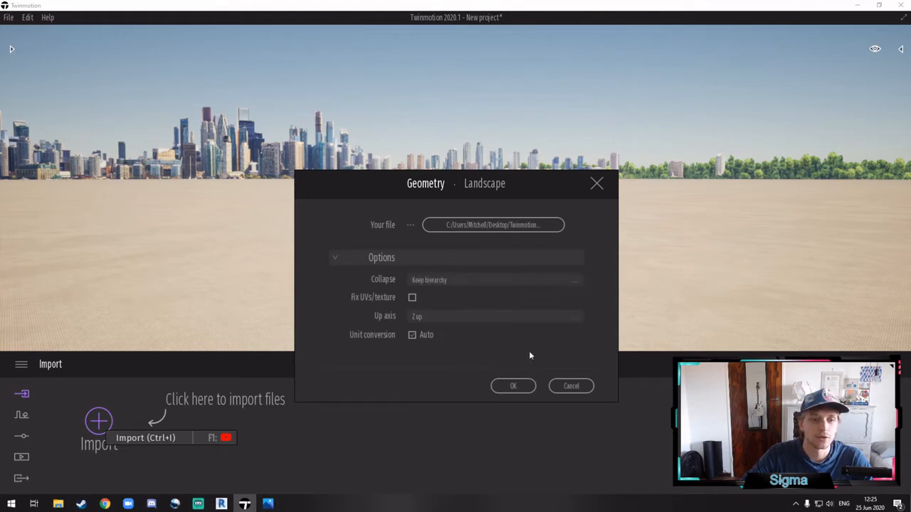
left_click(513, 386)
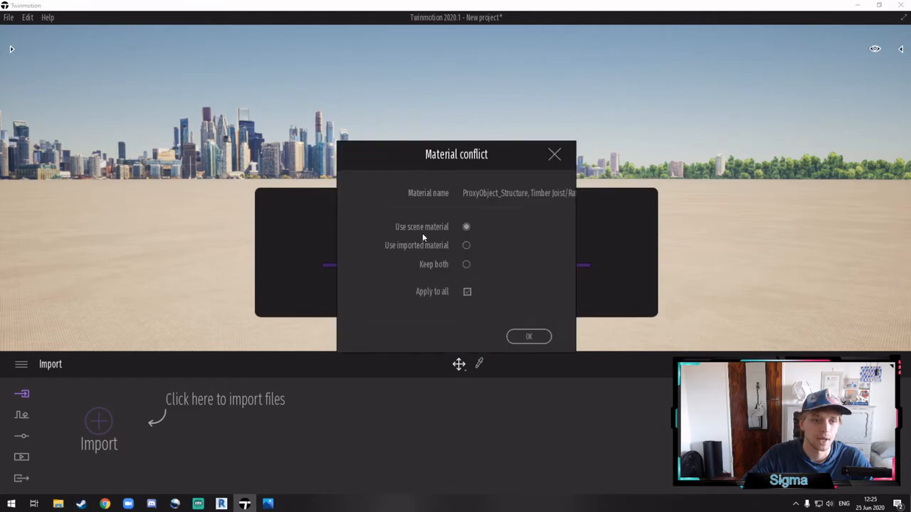
left_click(528, 337)
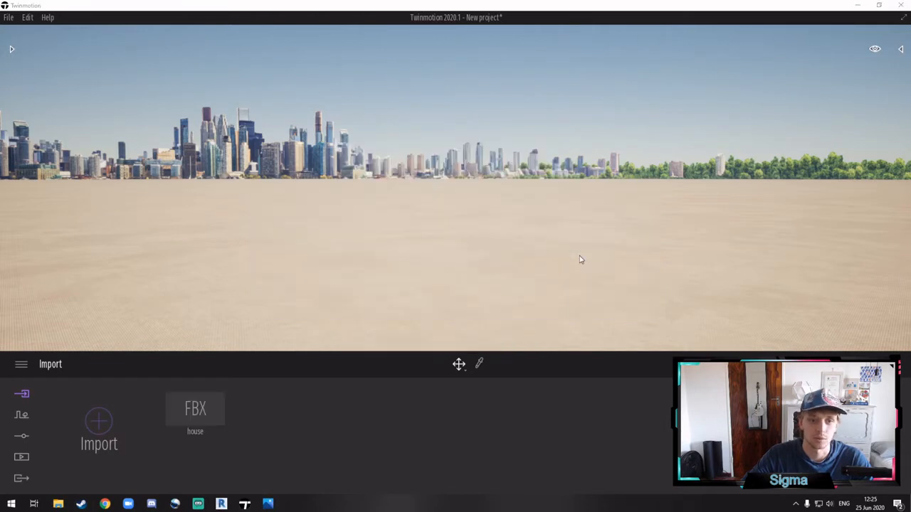
- Examine the imported house from above and outside, with the whole building in view
right_click_drag(579, 256, 641, 345)
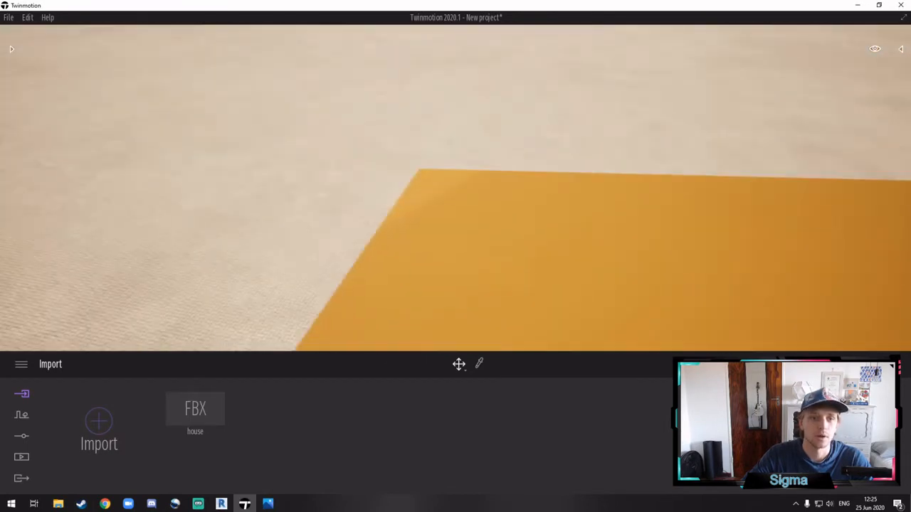
key("s")
right_click_drag(626, 135, 562, 146)
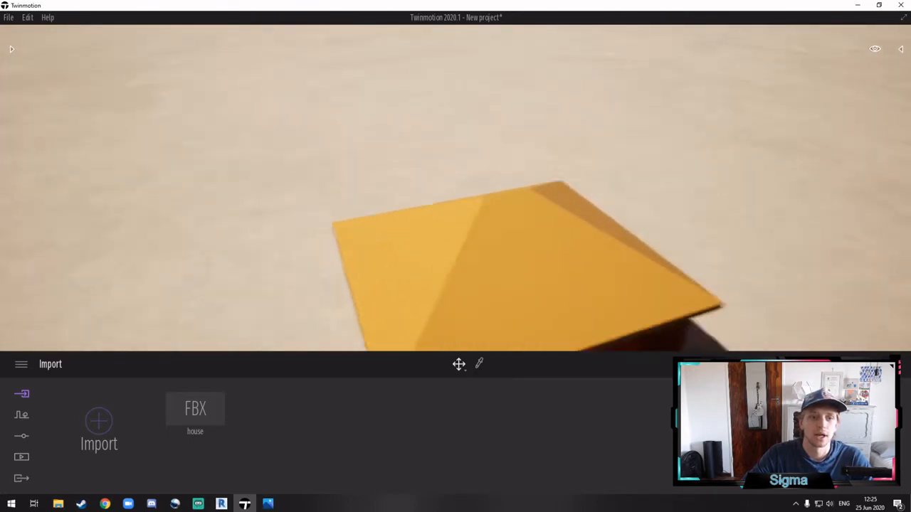
key("q")
right_click_drag(456, 188, 519, 186)
key("a")
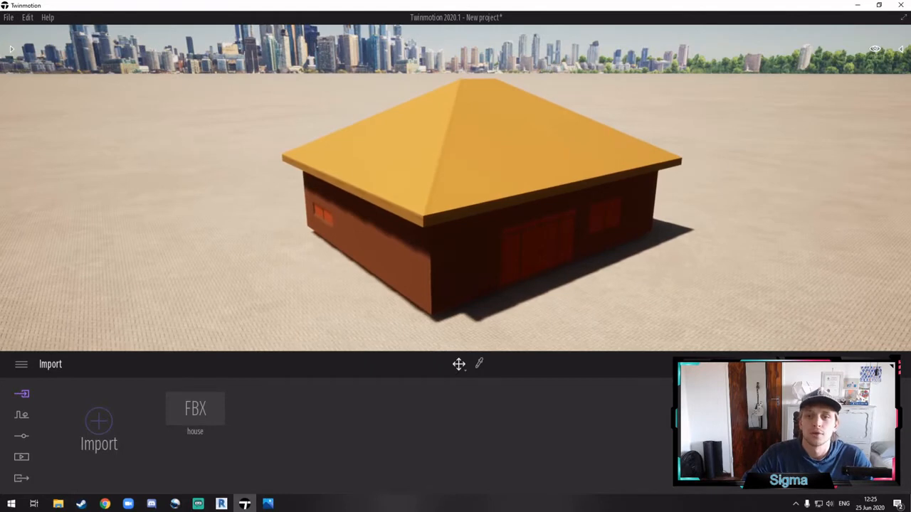
- Show the scene graph and collapse and re-expand its top level to view the scene's objects
left_click(902, 49)
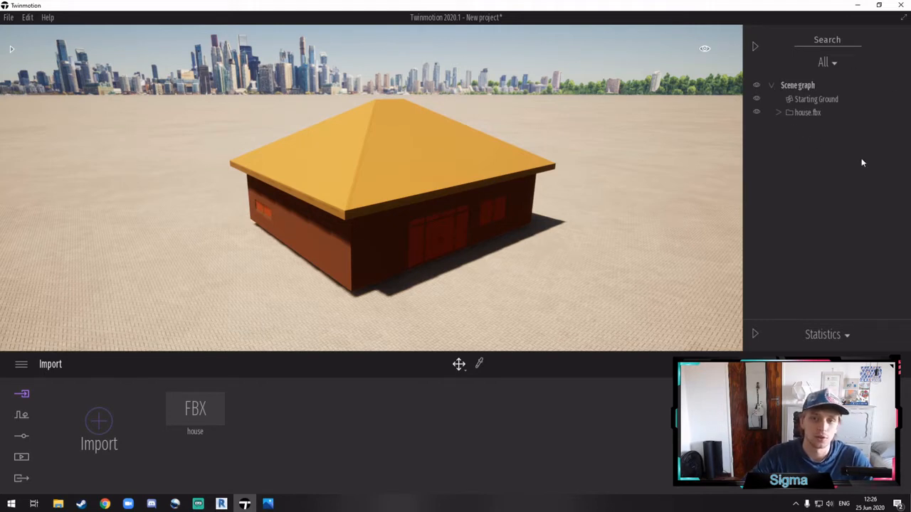
left_click(773, 86)
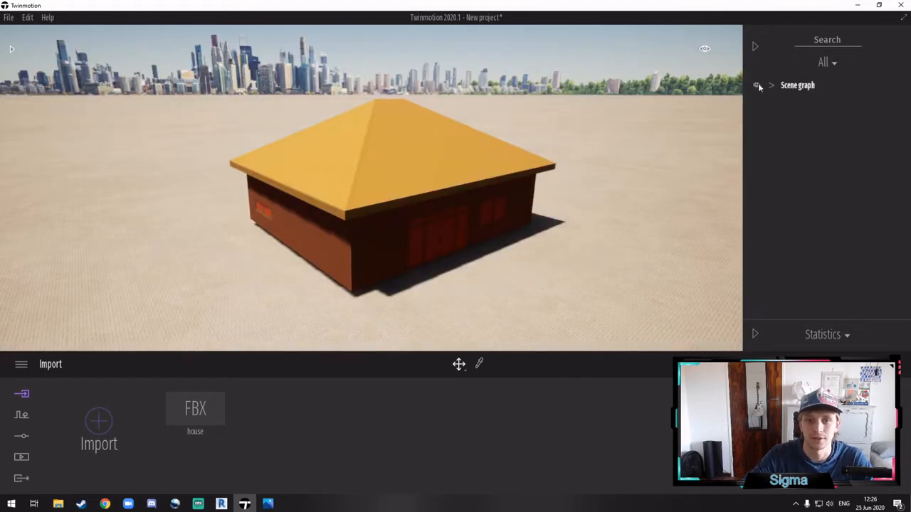
left_click(771, 86)
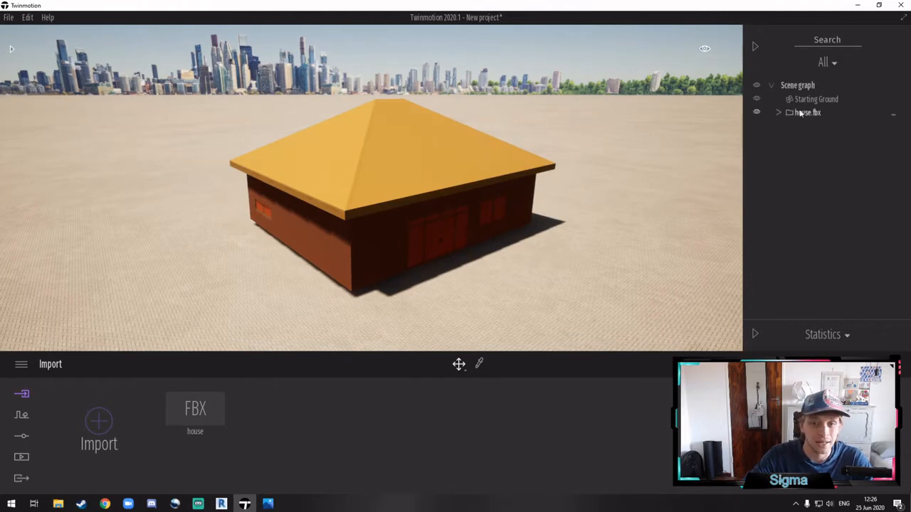
- Delete the Starting Ground from the scene and undo the deletion
left_click(821, 101)
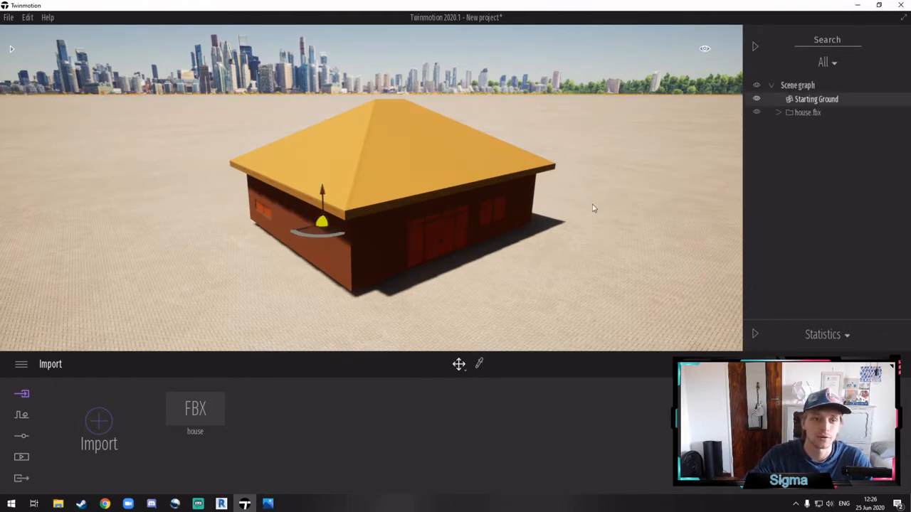
key("Delete")
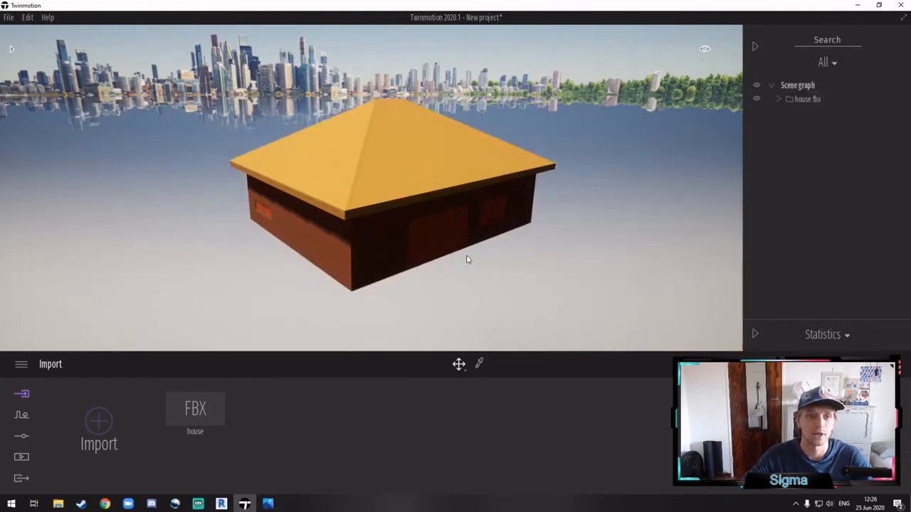
key("ctrl+z")
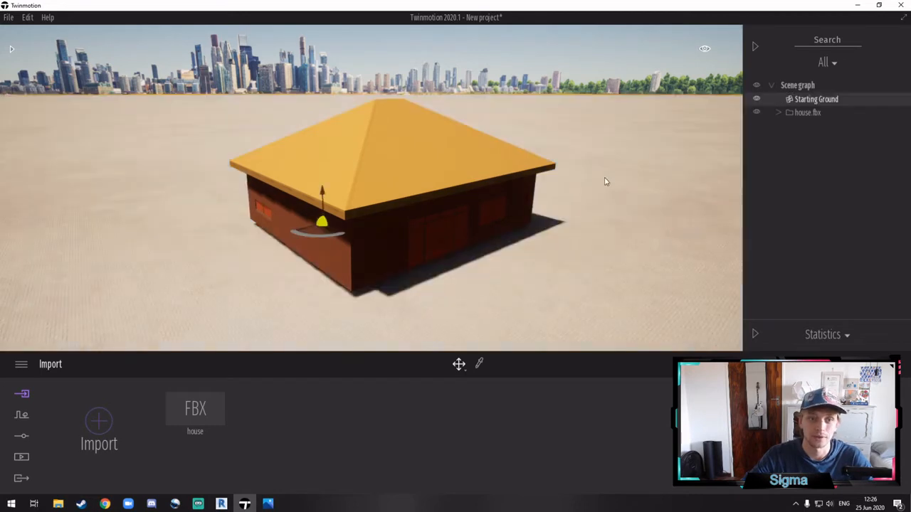
- Expand house.fbx in the scene graph and look through its individual building elements, with the facade viewed up close
left_click(807, 114)
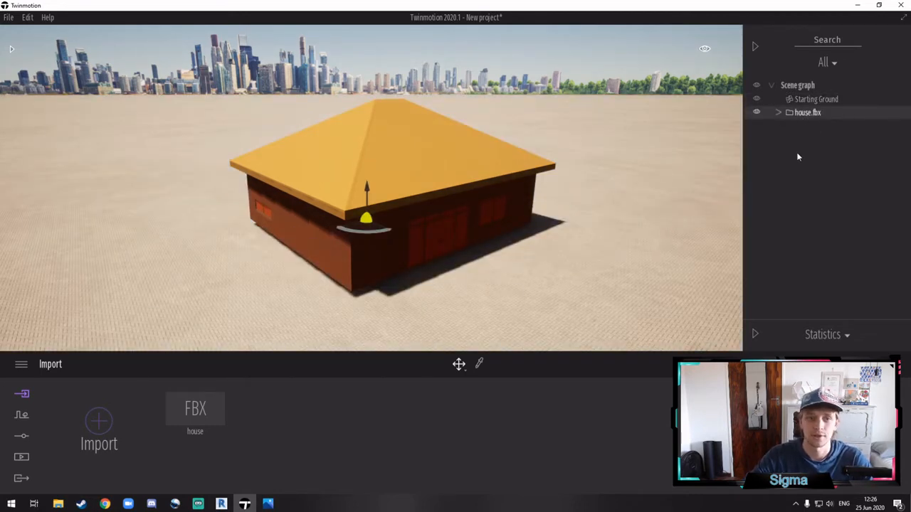
left_click(791, 113)
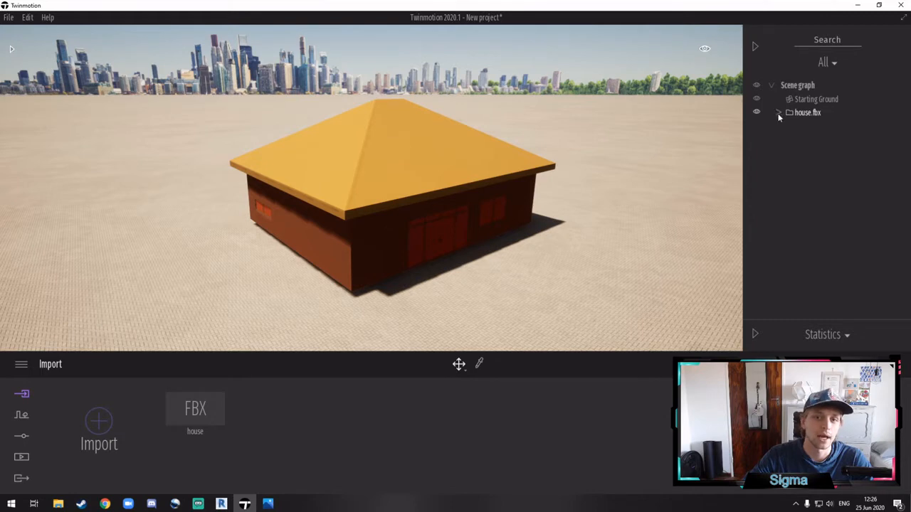
left_click(778, 113)
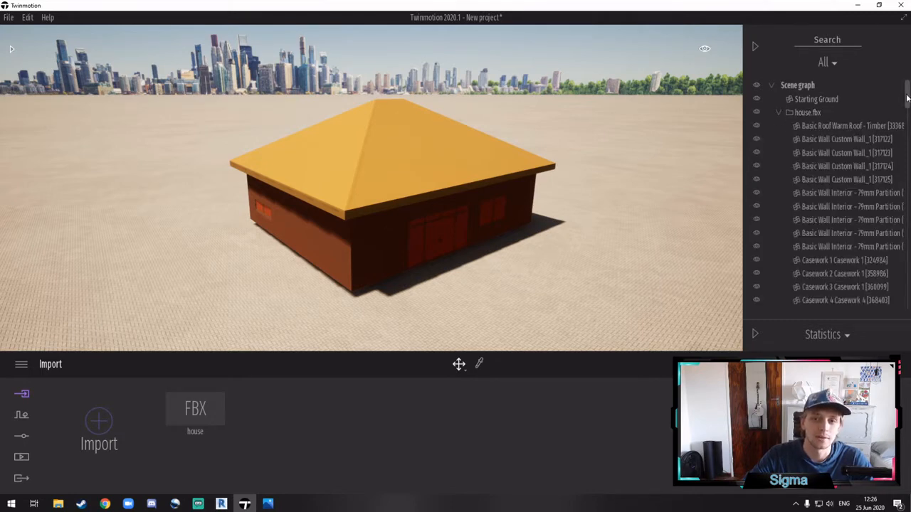
left_click_drag(907, 96, 906, 100)
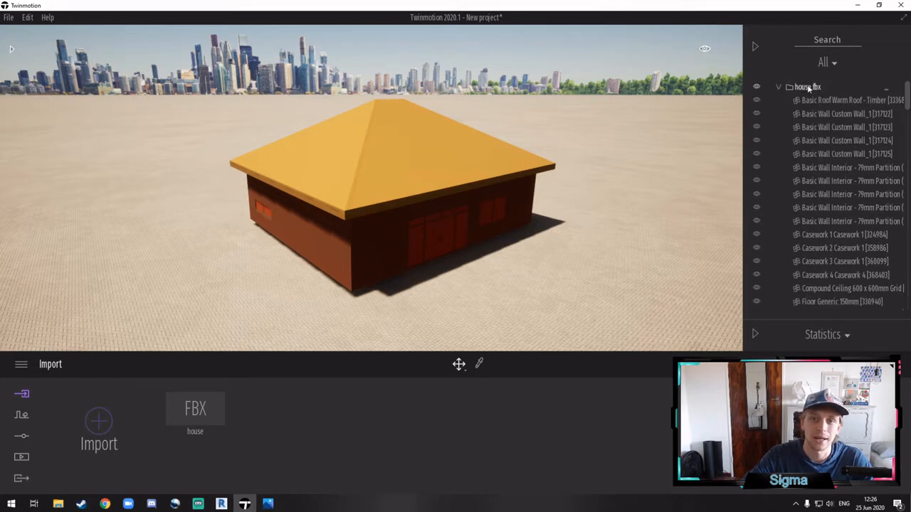
mouse_move(907, 100)
left_mouse_down()
mouse_move(907, 291)
mouse_move(907, 84)
left_mouse_up()
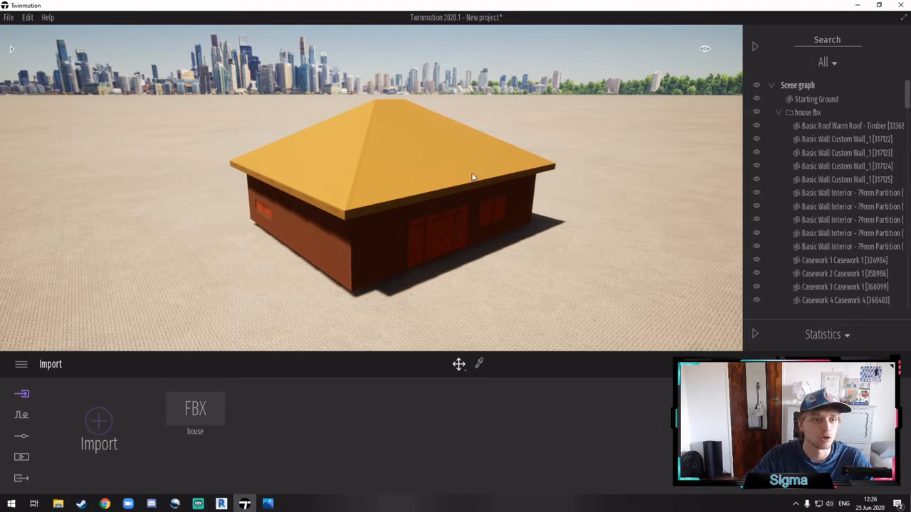
right_click_drag(348, 180, 415, 190)
key("w")
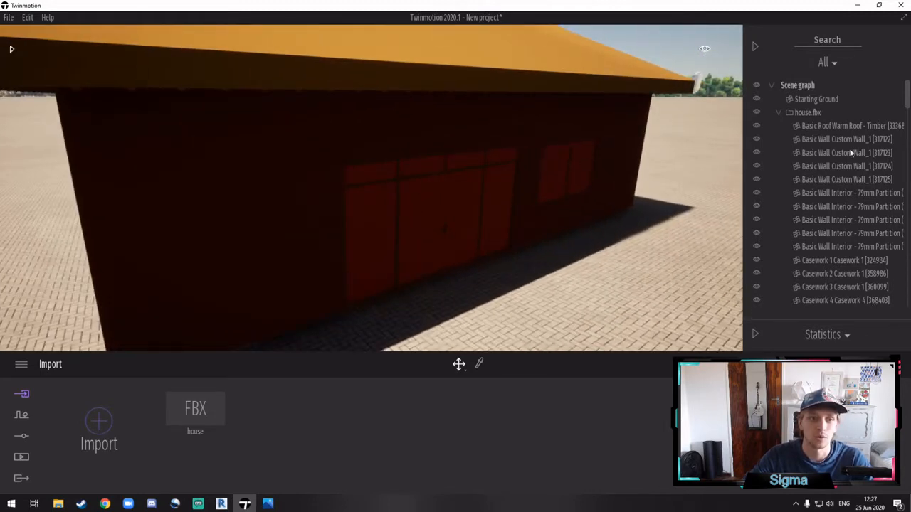
left_click_drag(907, 103, 903, 254)
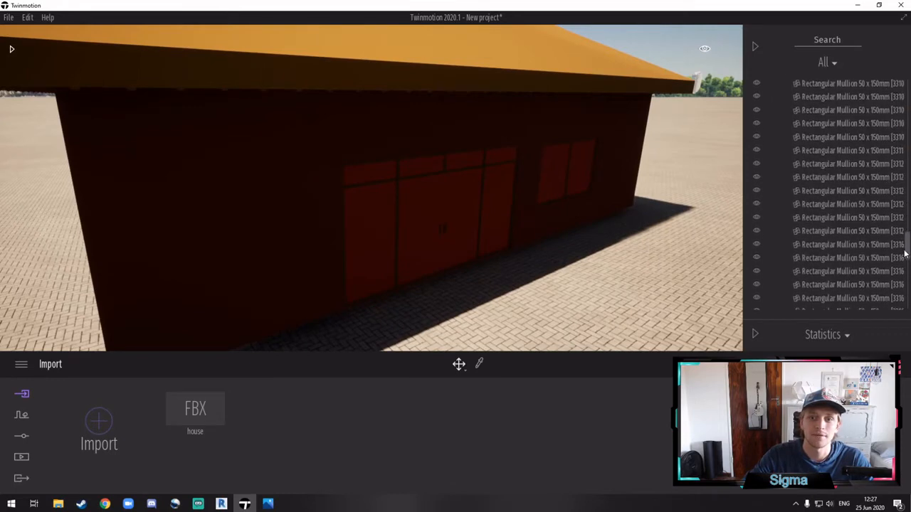
- Select a rectangular mullion in the scene graph to locate it in the facade, and clear the selection
left_click(838, 208)
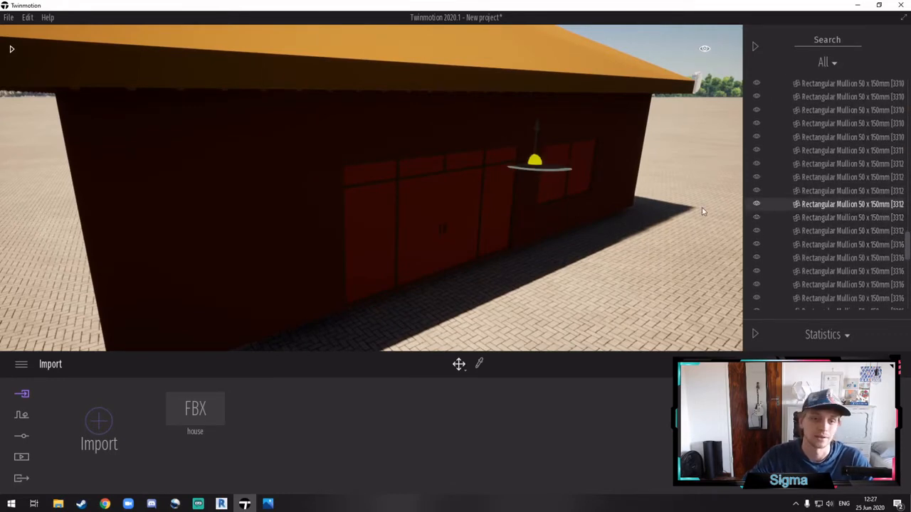
left_click(656, 200)
scroll(636, 177, "down", 10)
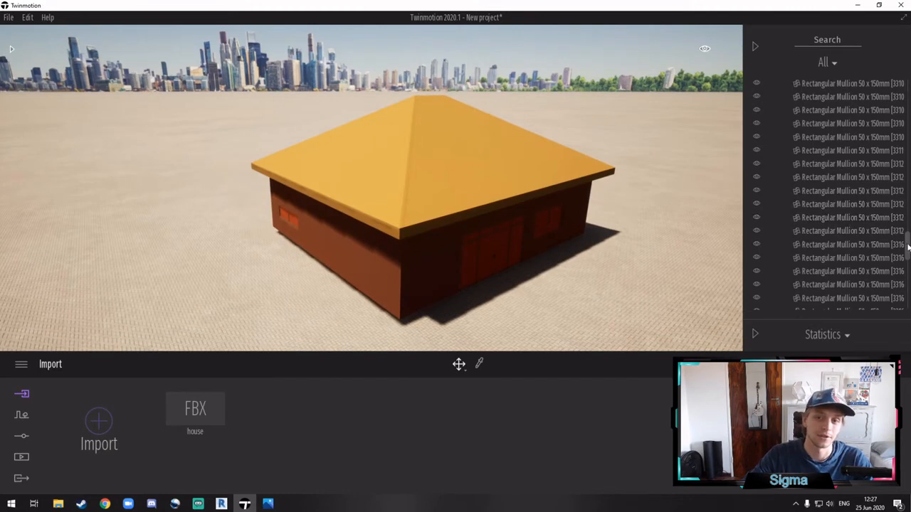
- Collapse house.fbx in the scene graph, re-expand it to view its elements, and collapse it again
left_click_drag(904, 246, 907, 88)
left_click(777, 112)
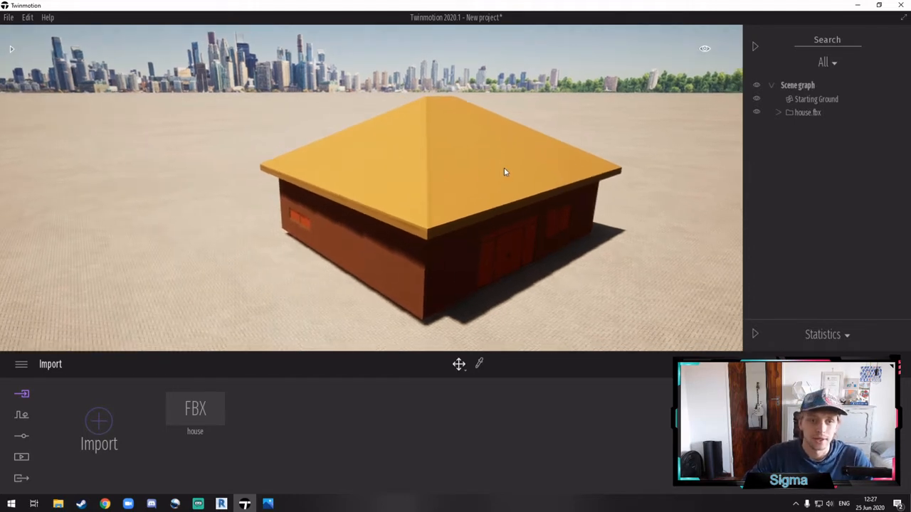
middle_click_drag(504, 171, 630, 152, "shift")
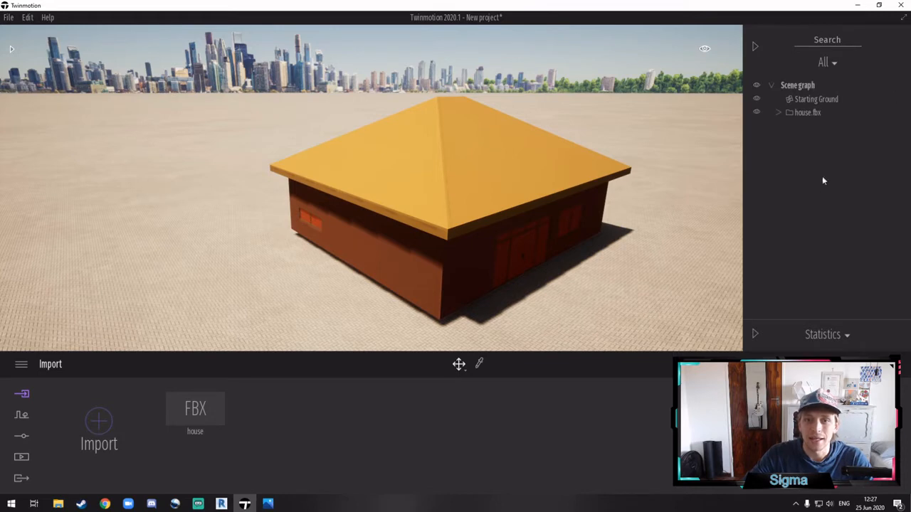
left_click(778, 112)
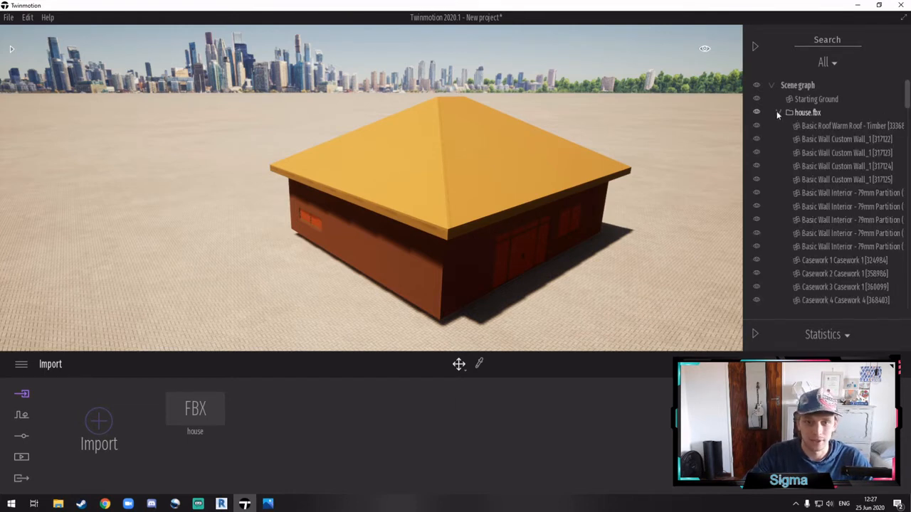
left_click(777, 113)
- Go inside the house and delete the Corbu chair in the foreground and the seat behind it
left_click_drag(553, 228, 538, 213)
scroll(538, 213, "up", 10)
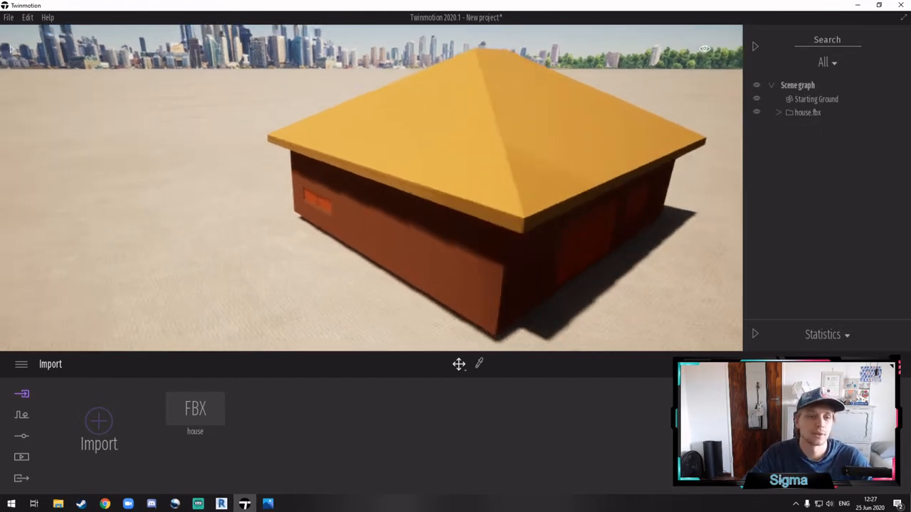
right_click_drag(604, 164, 398, 167)
key("s")
right_click_drag(435, 196, 461, 173)
left_click(510, 269)
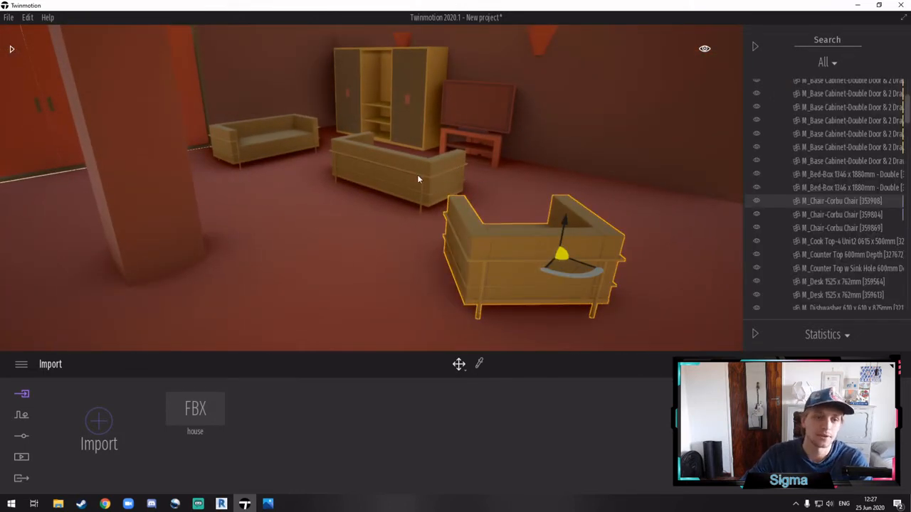
key("Delete")
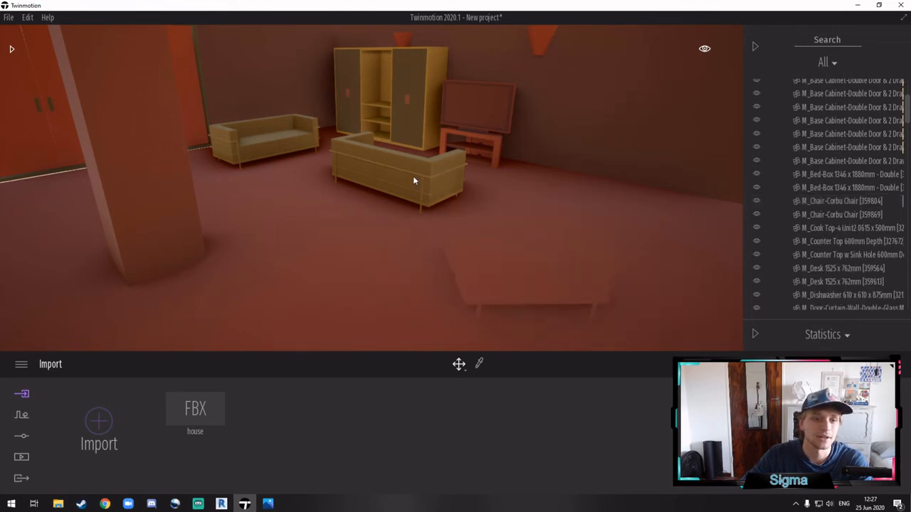
left_click(413, 176)
key("Delete")
- Delete the television, the tall wall cabinet, the sofa along the far wall and the TV stand
left_click(473, 112)
key("Delete")
left_click(428, 115)
key("Delete")
left_click(302, 132)
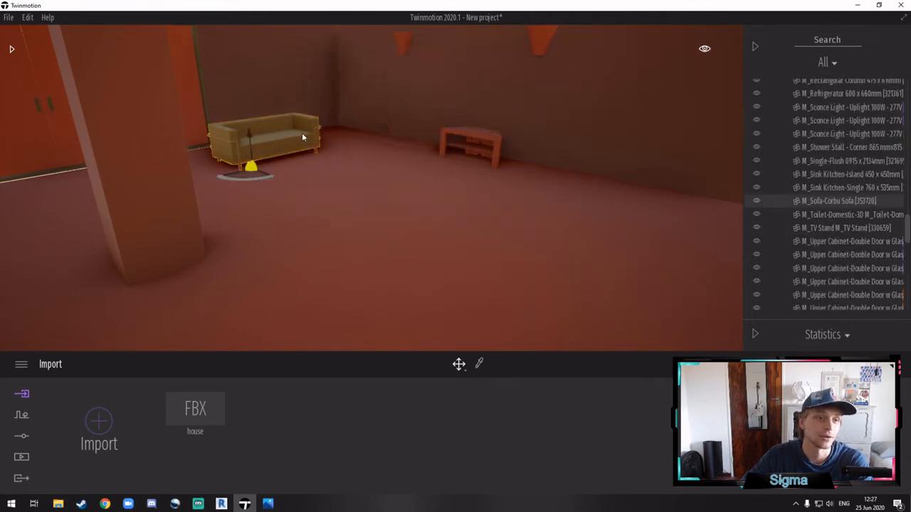
key("Delete")
left_click(475, 140)
left_click(492, 146)
key("Delete")
- Delete the countertop and the two nearest base cabinets of the kitchen island
right_click_drag(486, 164, 498, 169)
left_click(439, 231)
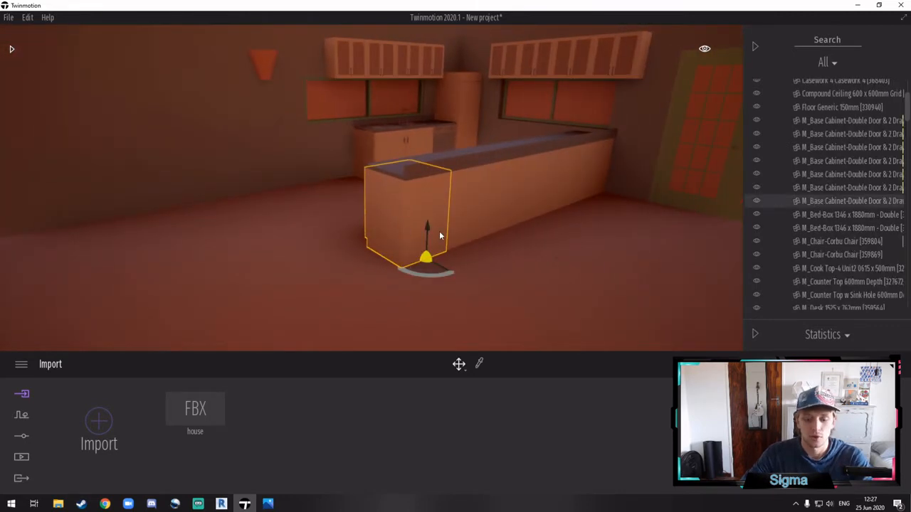
key("Delete")
left_click(475, 169)
key("Delete")
left_click(484, 186)
key("Delete")
- Delete the remaining base cabinets of the kitchen island one after another
left_click(507, 182)
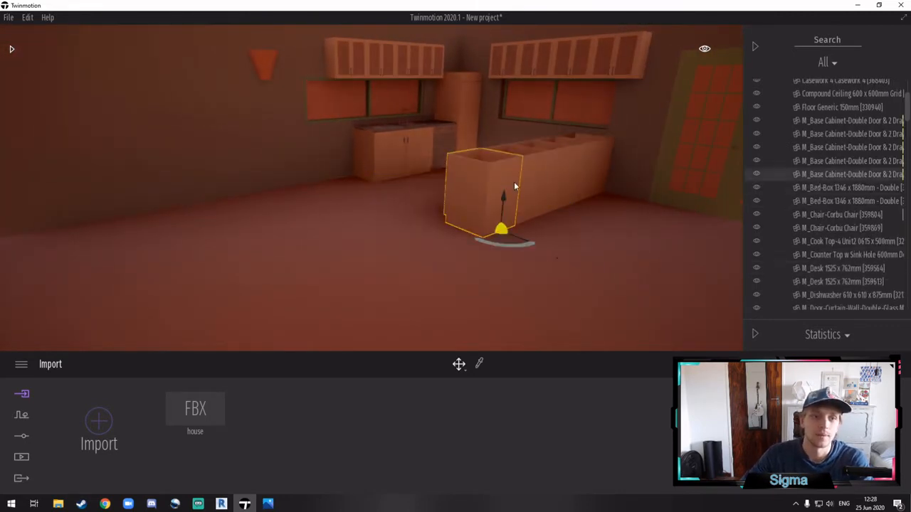
key("Delete")
left_click(531, 175)
key("Delete")
left_click(557, 178)
key("Delete")
left_click(578, 172)
key("Delete")
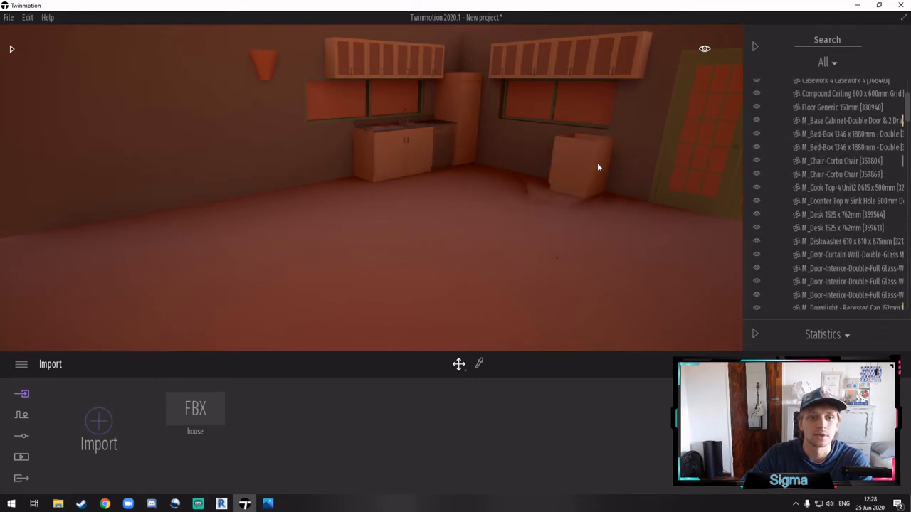
left_click(595, 164)
key("Delete")
- Delete the dishwasher, refrigerator, base cabinet, countertop and sink in the kitchen corner, leaving the upper cabinets
left_click(462, 127)
left_click(447, 154)
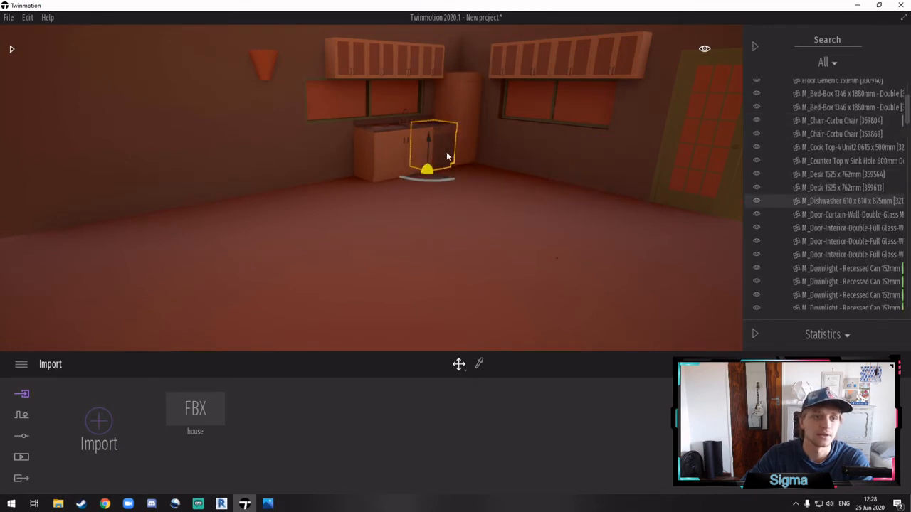
key("Delete")
left_click(465, 118)
key("Delete")
left_click(409, 163)
key("Delete")
left_click(427, 125)
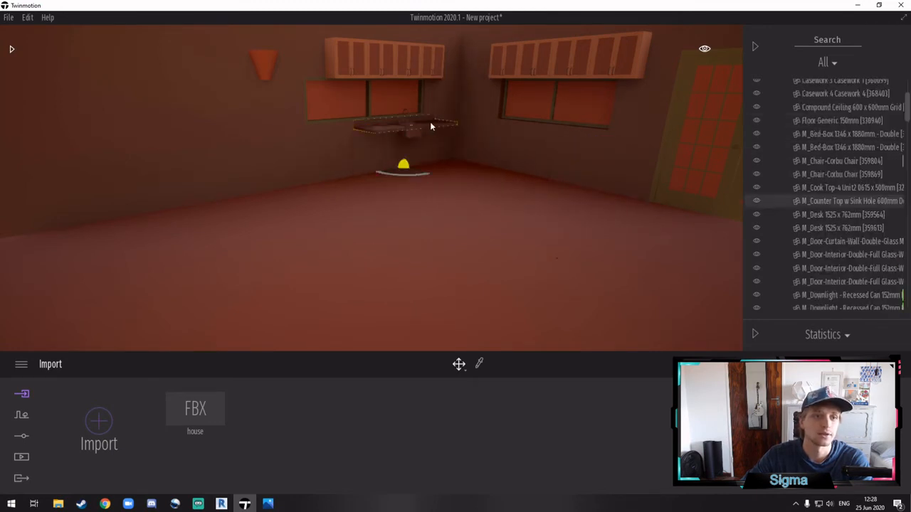
key("Delete")
left_click(391, 126)
key("Delete")
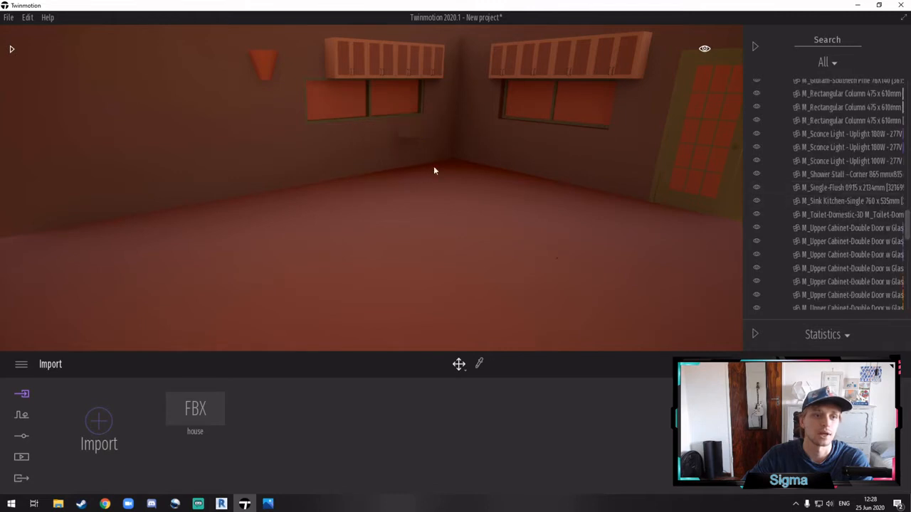
- Examine the emptied kitchen area and collapse house.fbx in the scene graph
mouse_move(432, 189)
right_mouse_down()
mouse_move(456, 189)
mouse_move(442, 189)
right_mouse_up()
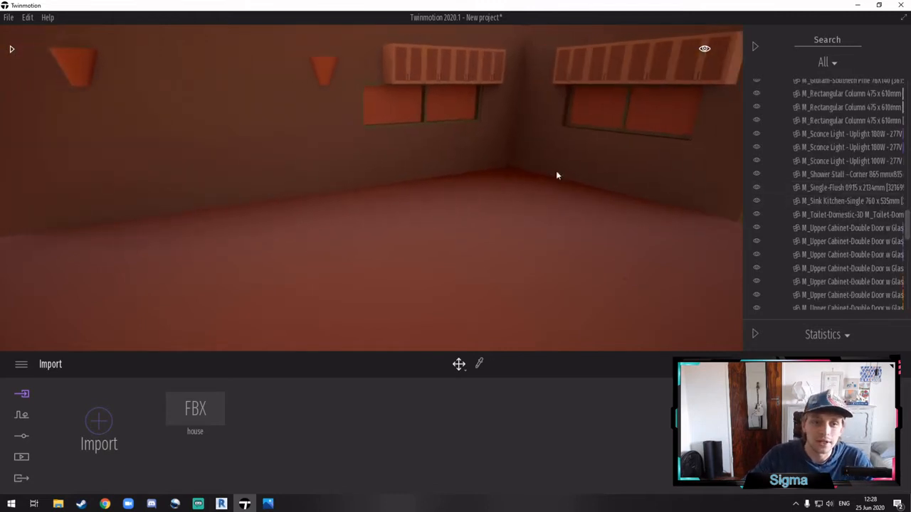
right_click_drag(518, 222, 483, 221)
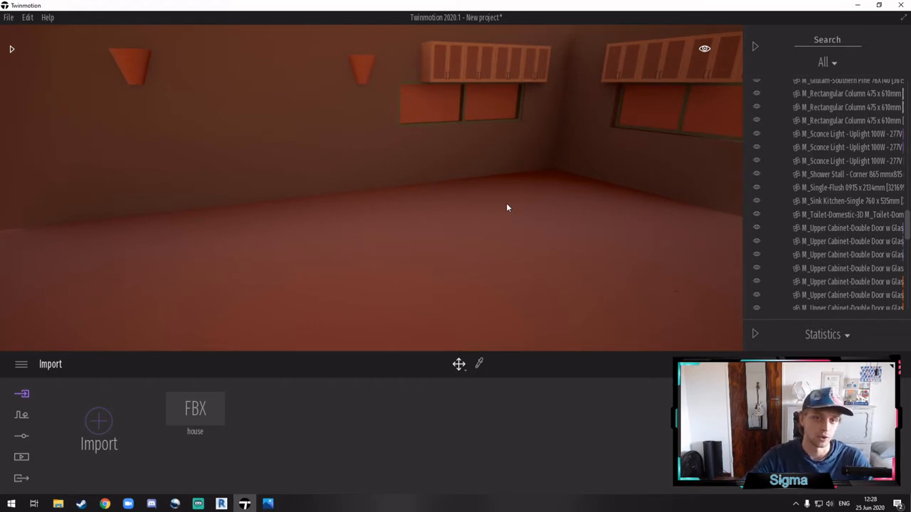
right_click_drag(508, 208, 505, 183)
left_click_drag(909, 225, 881, 87)
left_click(779, 112)
scroll(530, 198, "down", 2)
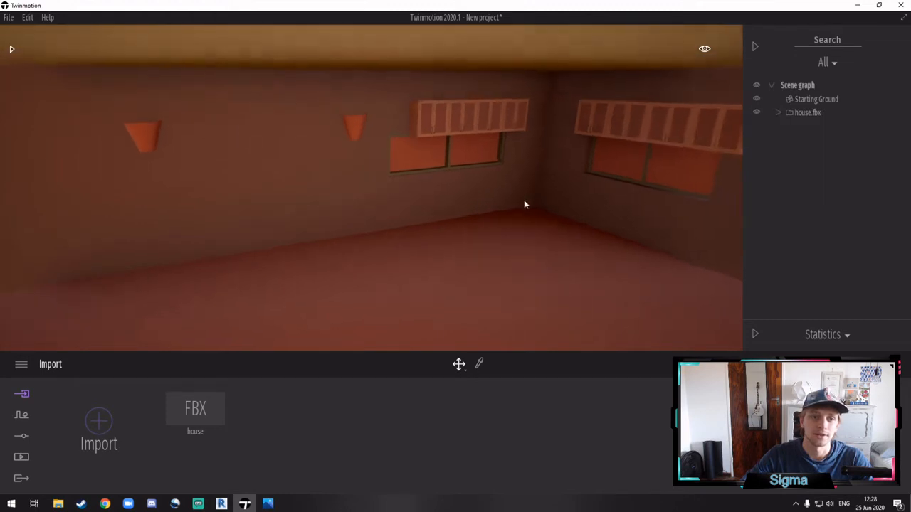
middle_click_drag(524, 199, 532, 187)
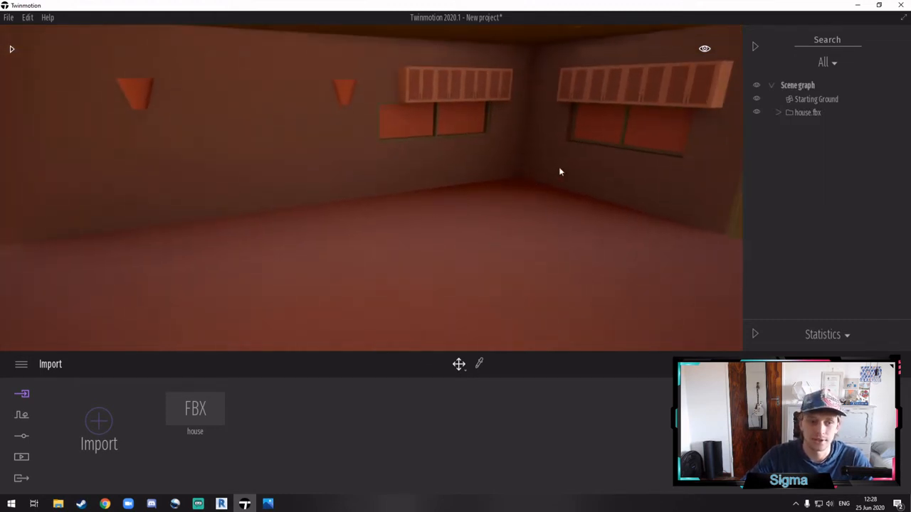
right_click_drag(522, 212, 456, 181)
key("d")
key("a")
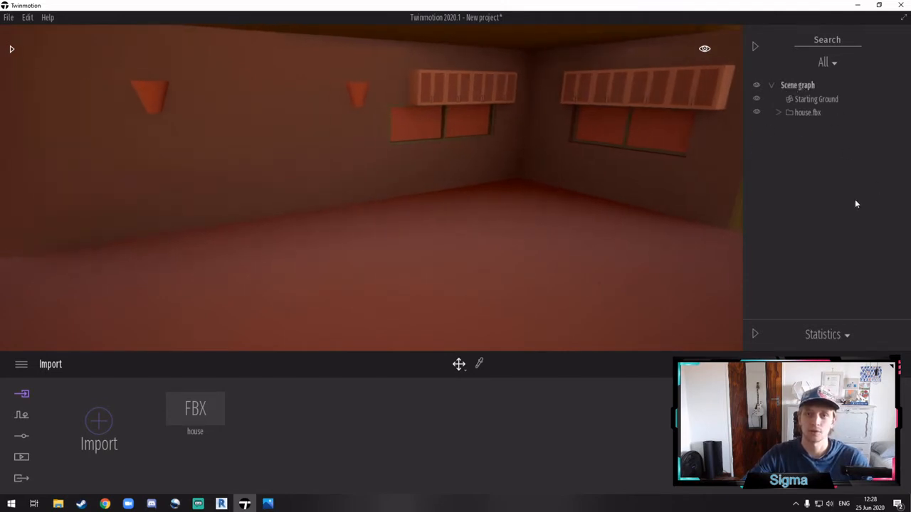
- Create a new container named Kitchen at the top level of the scene graph
right_click(798, 87)
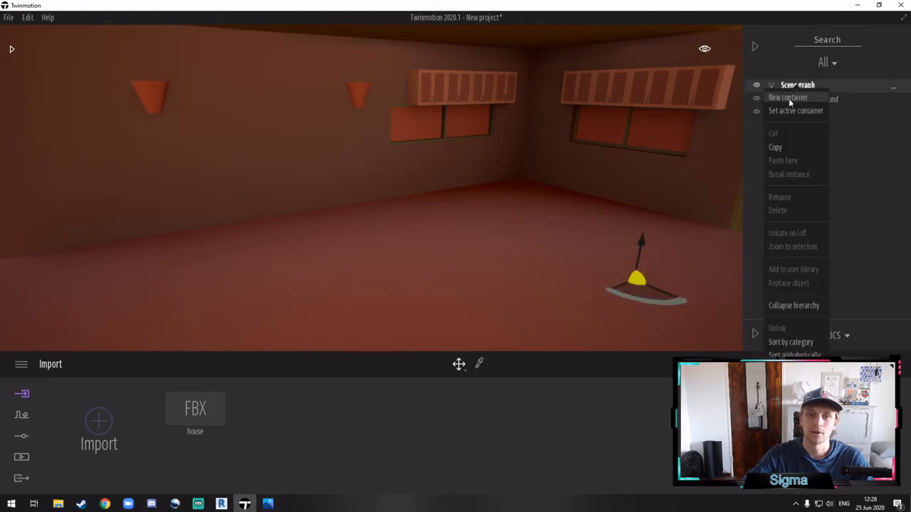
left_click(797, 95)
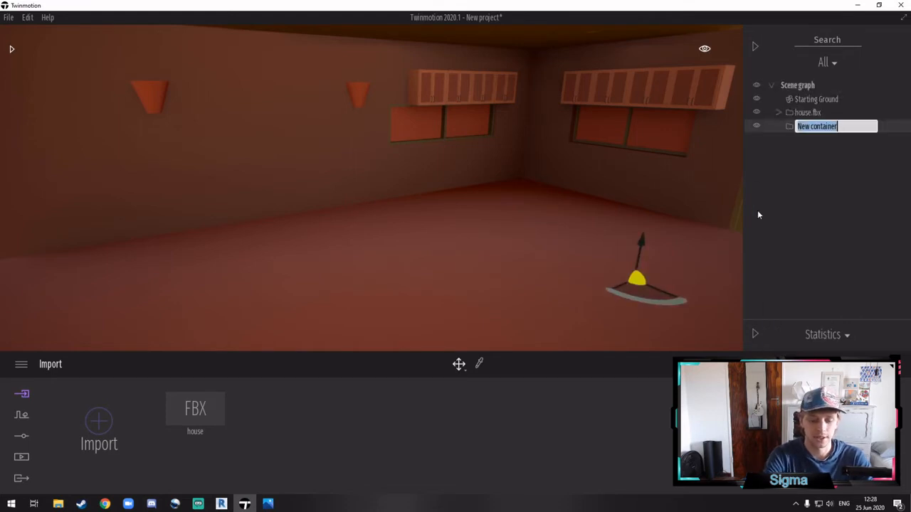
type("Kitchen")
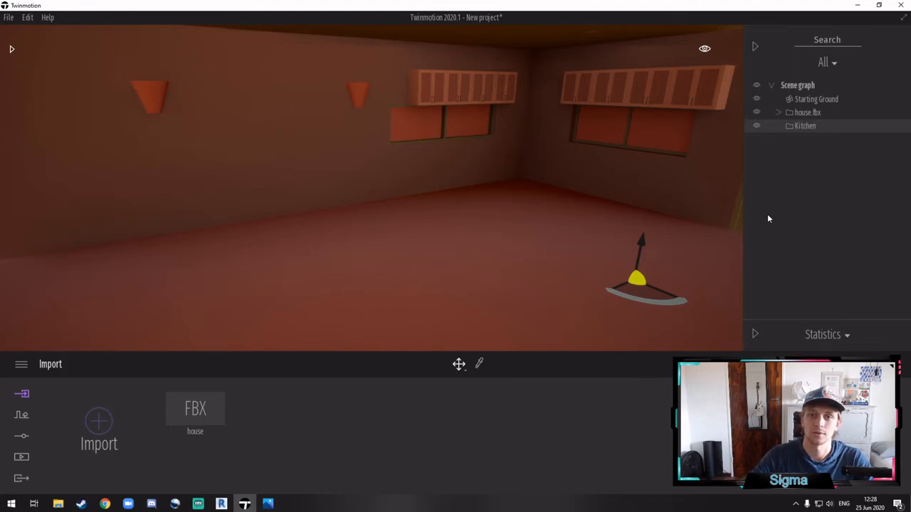
left_click(767, 214)
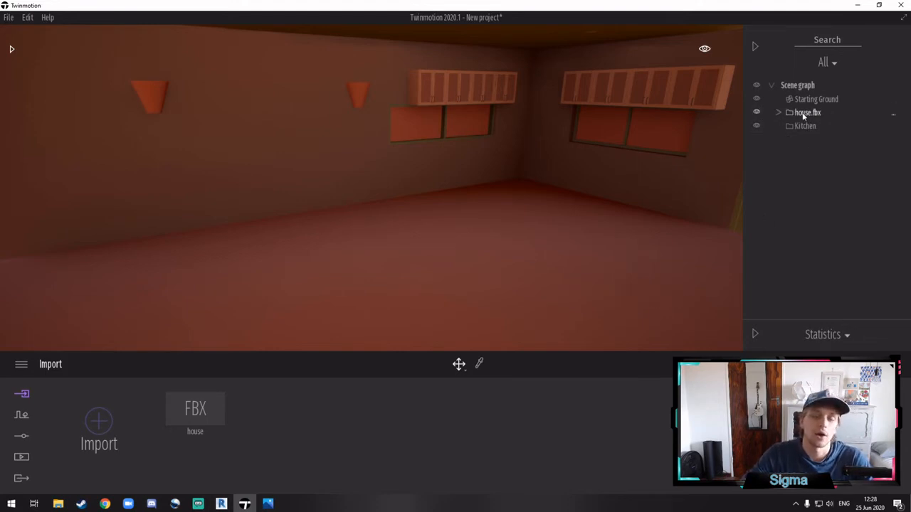
right_click(803, 117)
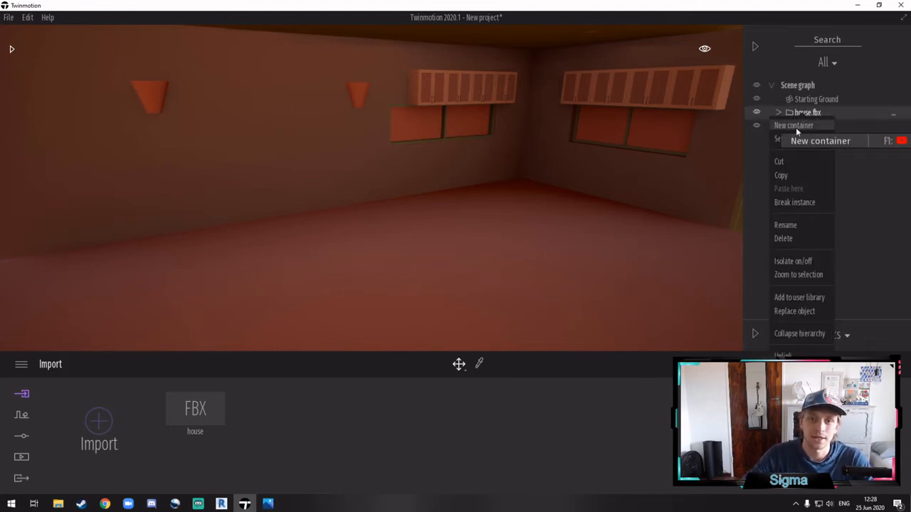
left_click(868, 225)
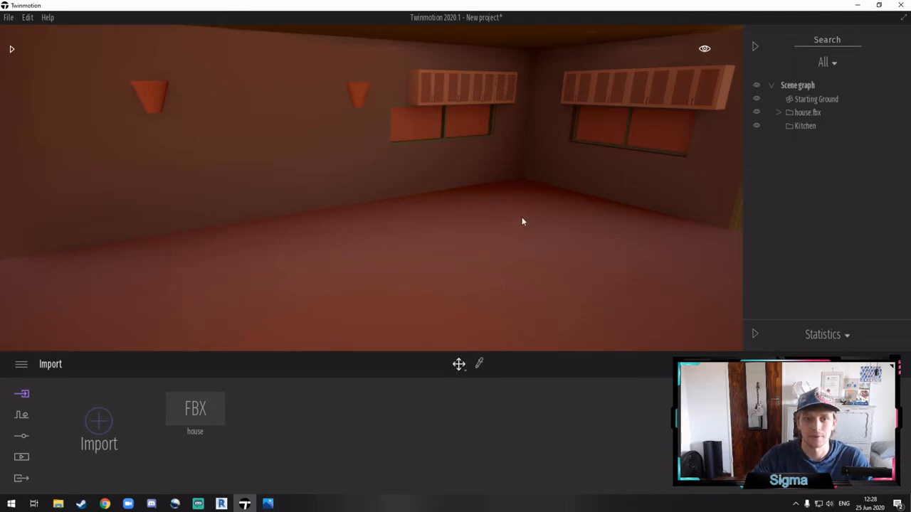
right_click_drag(523, 222, 612, 181)
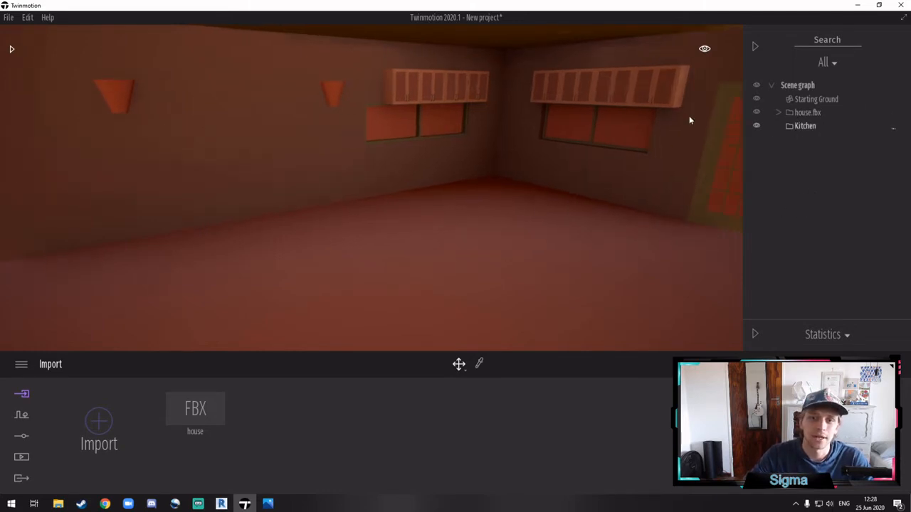
right_click_drag(689, 120, 538, 208)
key("d")
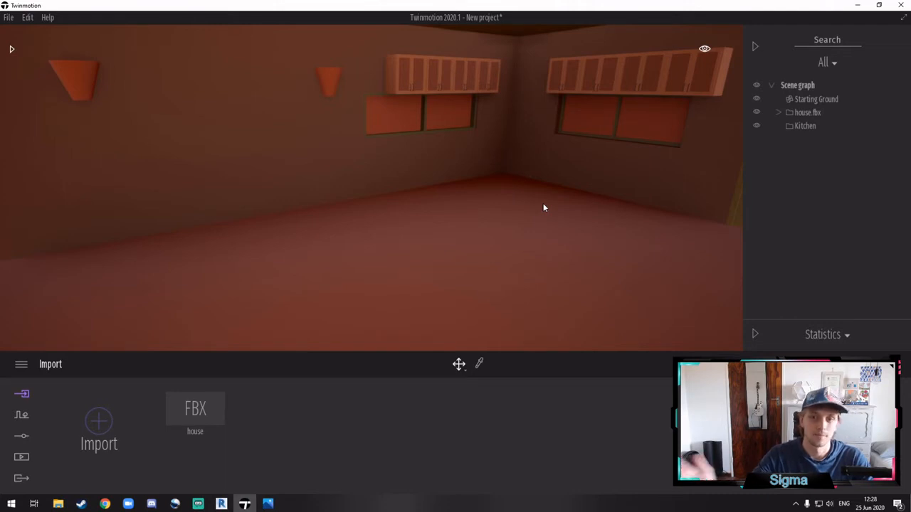
key("d")
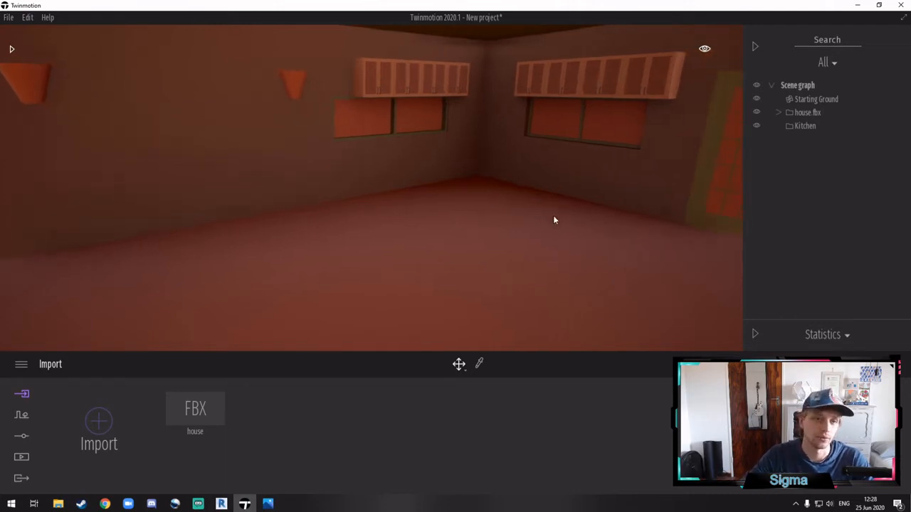
key("d")
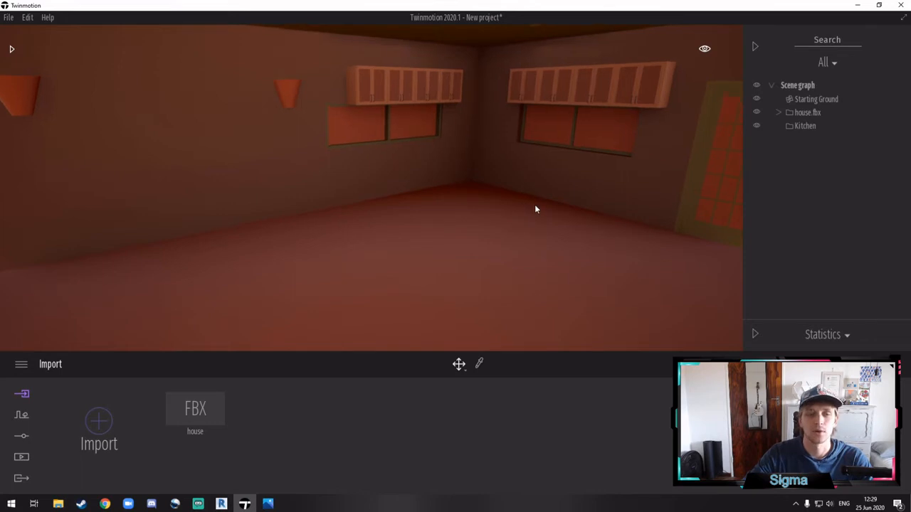
key("a")
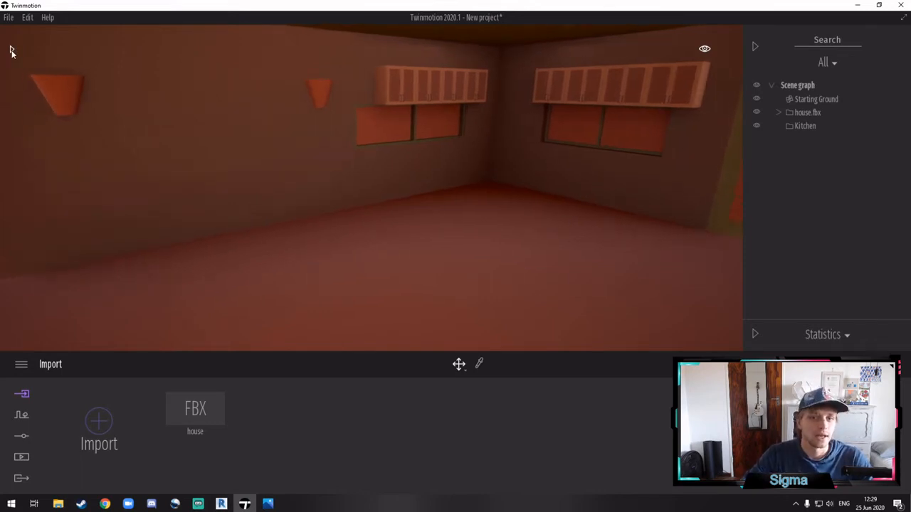
- Place a Timber dresser XL from the library's home kitchen storage objects on the floor near the upper cabinets
left_click(10, 51)
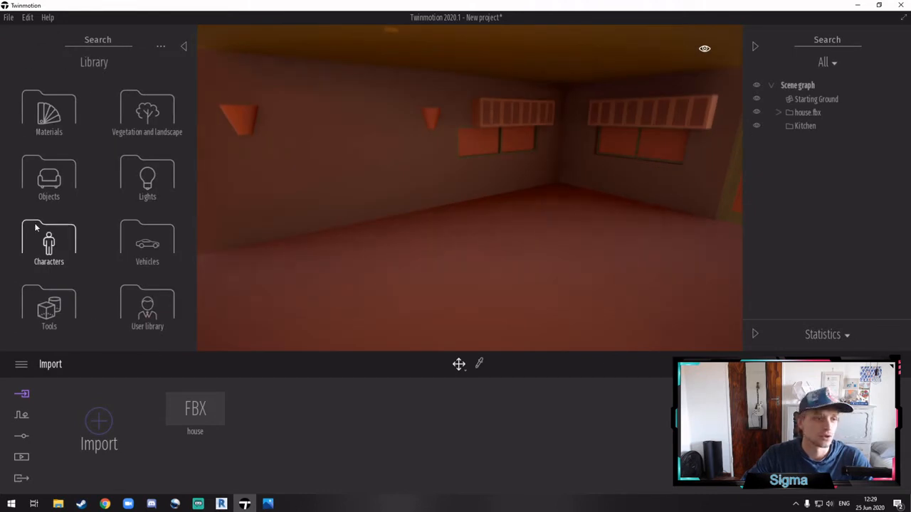
left_click(57, 183)
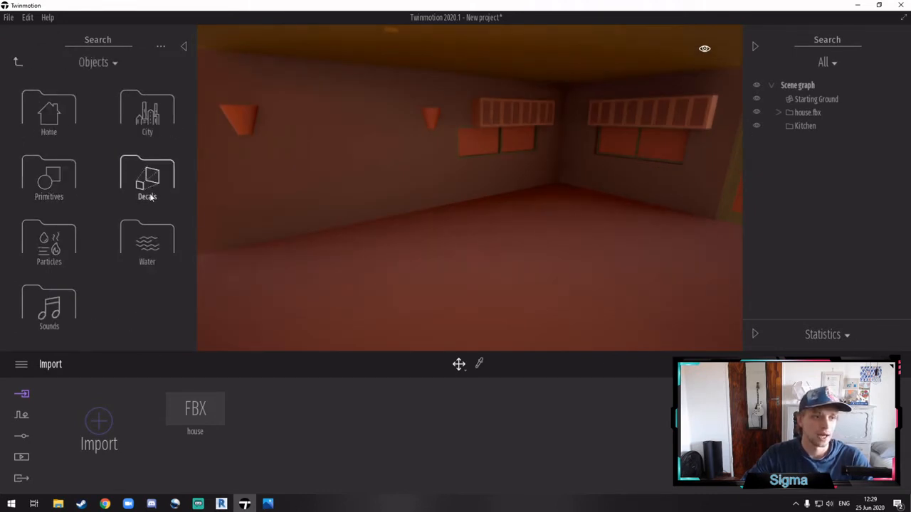
left_click(50, 117)
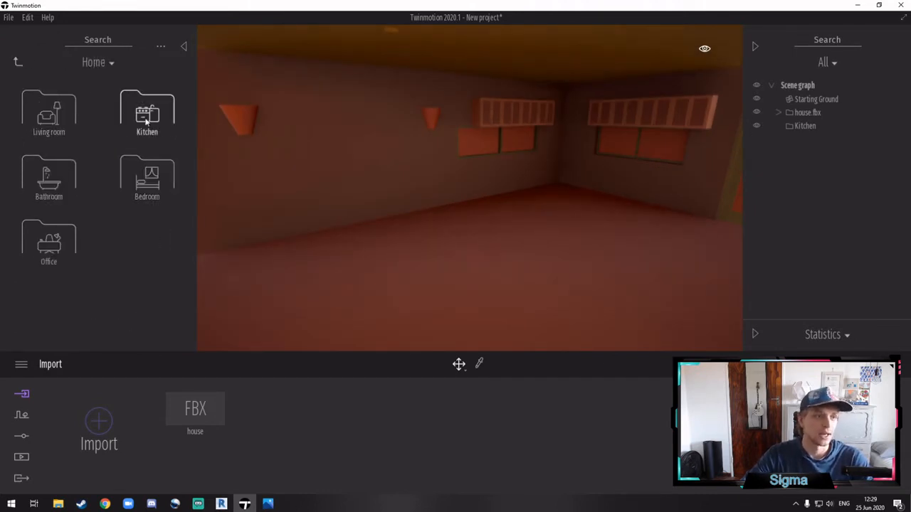
left_click(148, 124)
left_click(147, 178)
left_click_drag(142, 171, 662, 227)
left_click(663, 229)
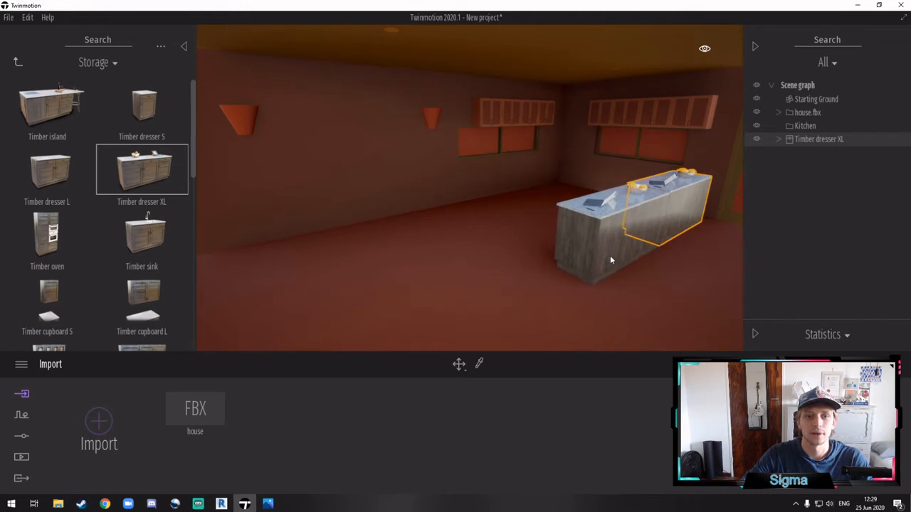
- Place a second Timber dresser XL end to end with the first, and a Fridge 02 from the appliance objects against the long wall
left_click(609, 256)
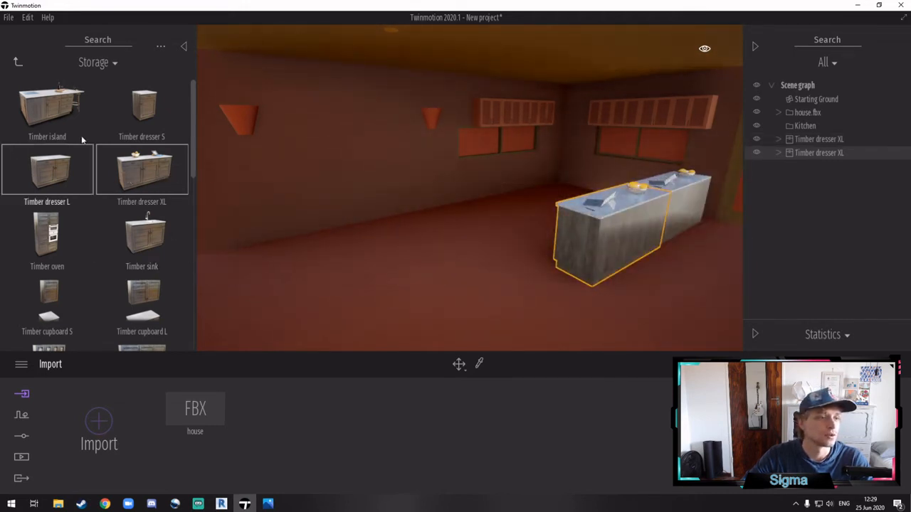
left_click(19, 63)
left_click(159, 124)
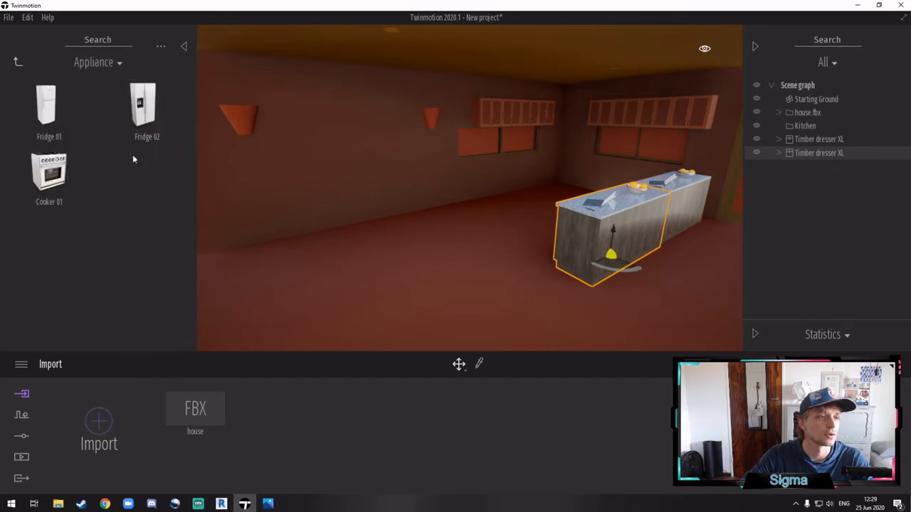
left_click(146, 105)
left_click(427, 217)
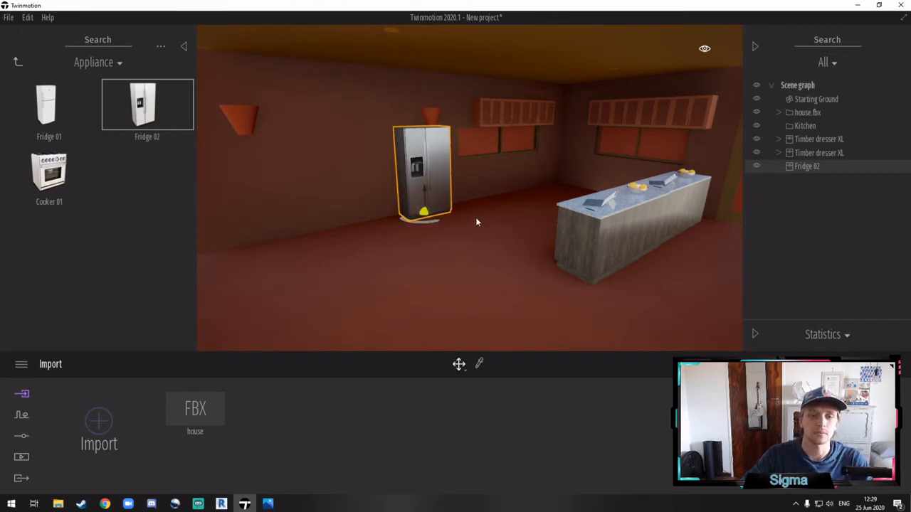
left_click_drag(477, 222, 339, 170)
left_click(182, 46)
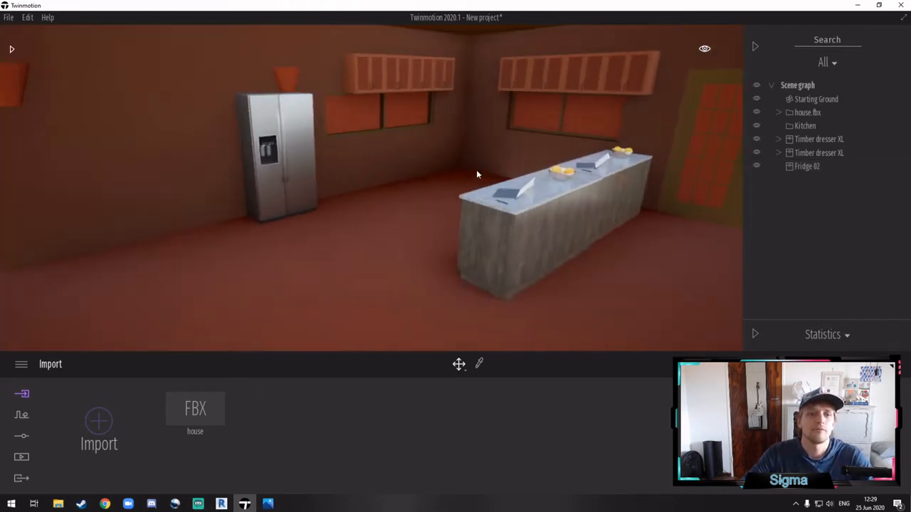
scroll(457, 149, "up", 2)
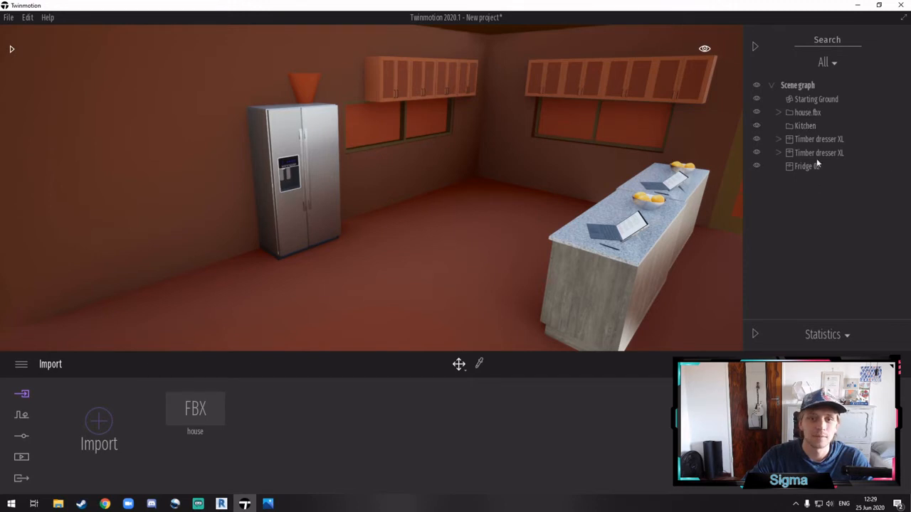
- Move both Timber dresser XL objects and Fridge 02 into the Kitchen container in the scene graph and collapse the container
left_click(772, 87)
left_click(772, 86)
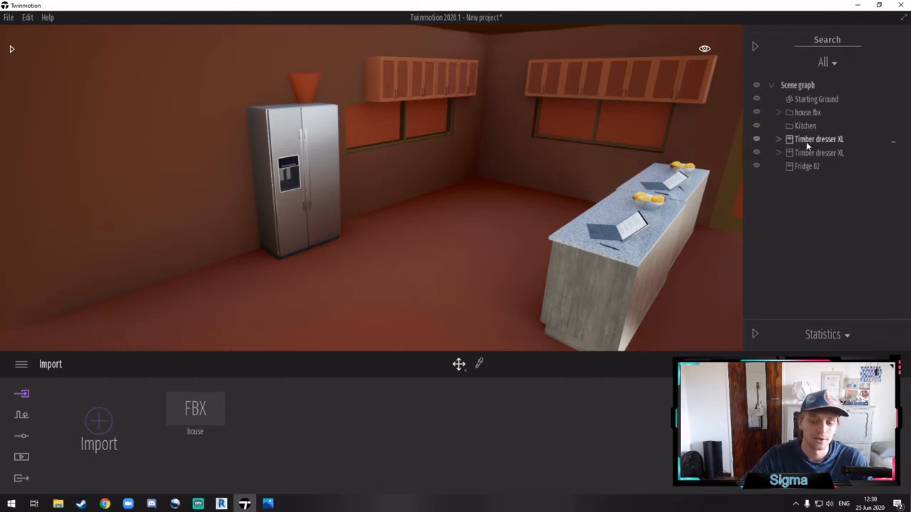
left_click_drag(809, 145, 806, 126)
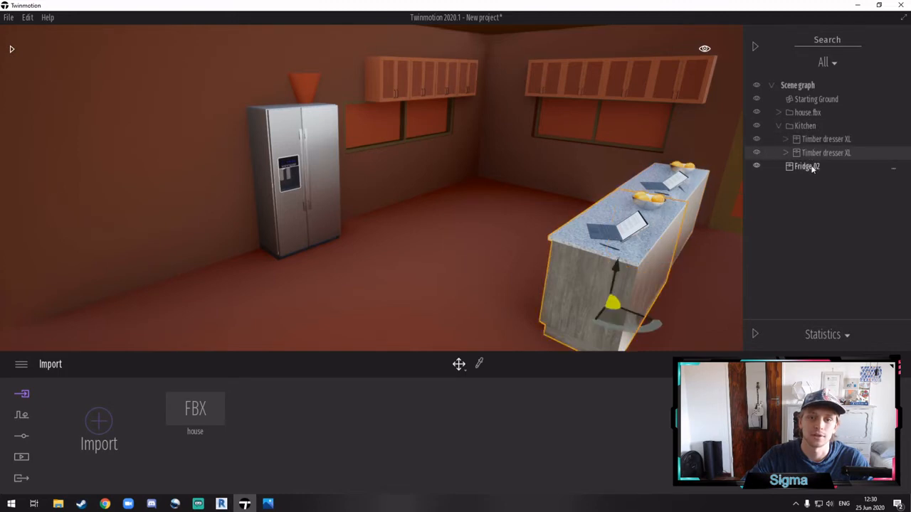
left_click_drag(807, 167, 809, 128)
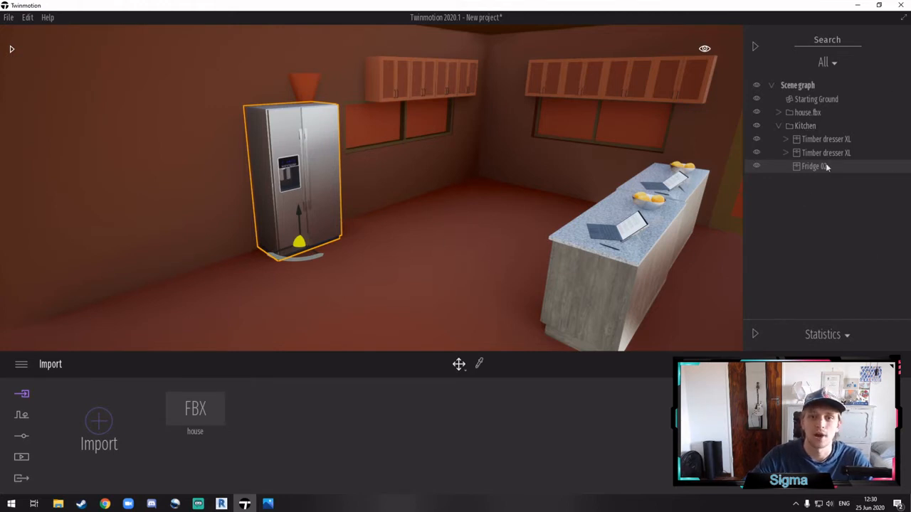
left_click(779, 126)
left_click(778, 125)
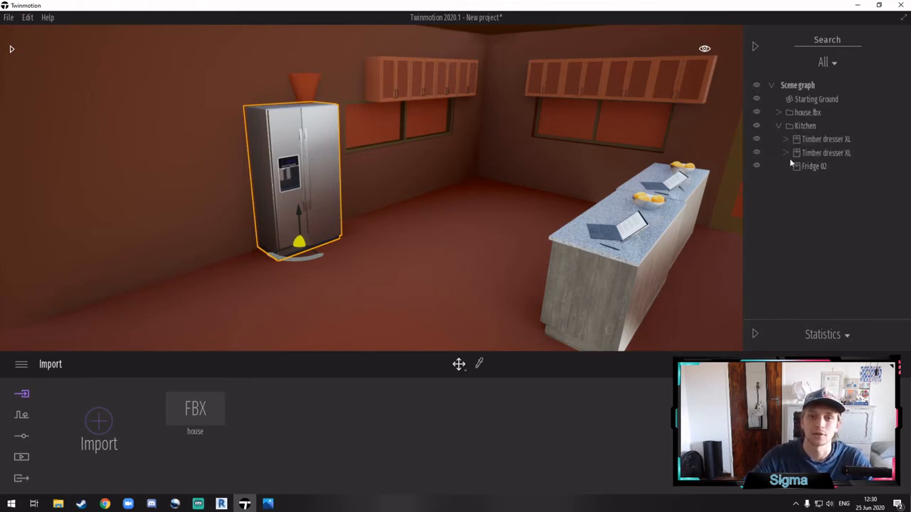
left_click(778, 126)
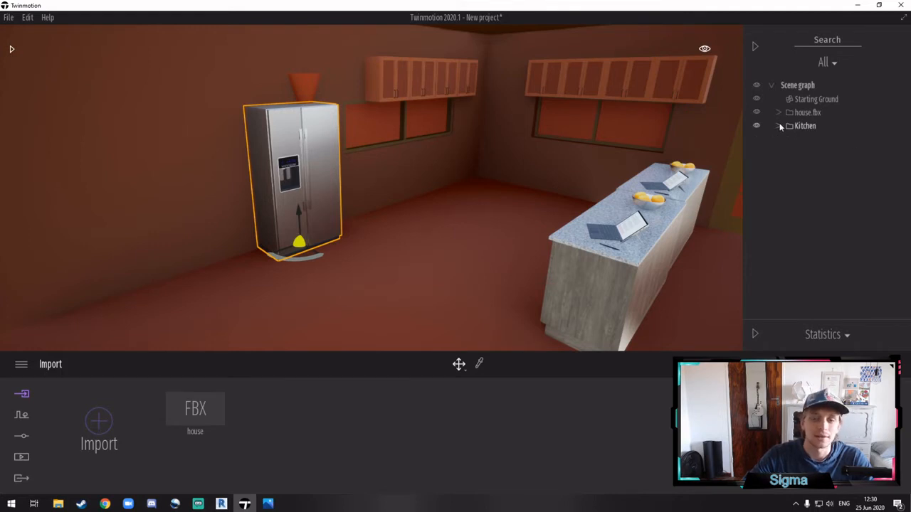
left_click(779, 126)
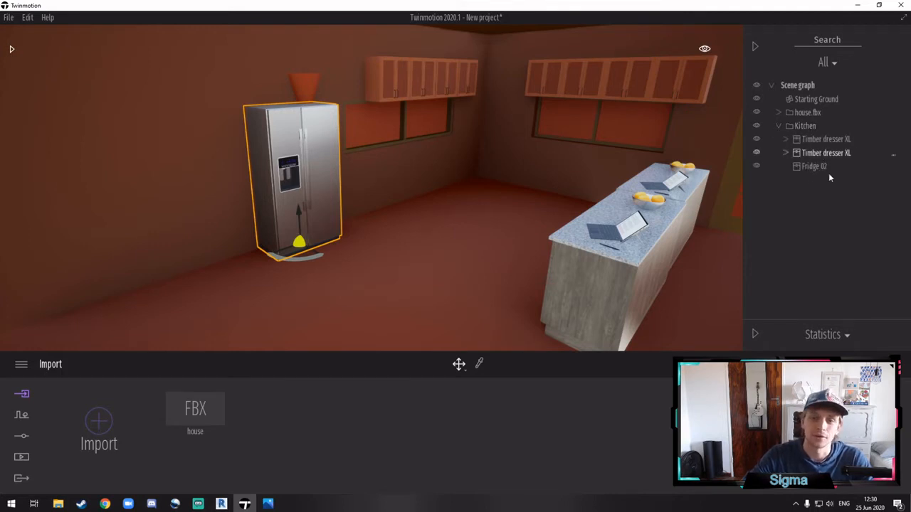
left_click(779, 126)
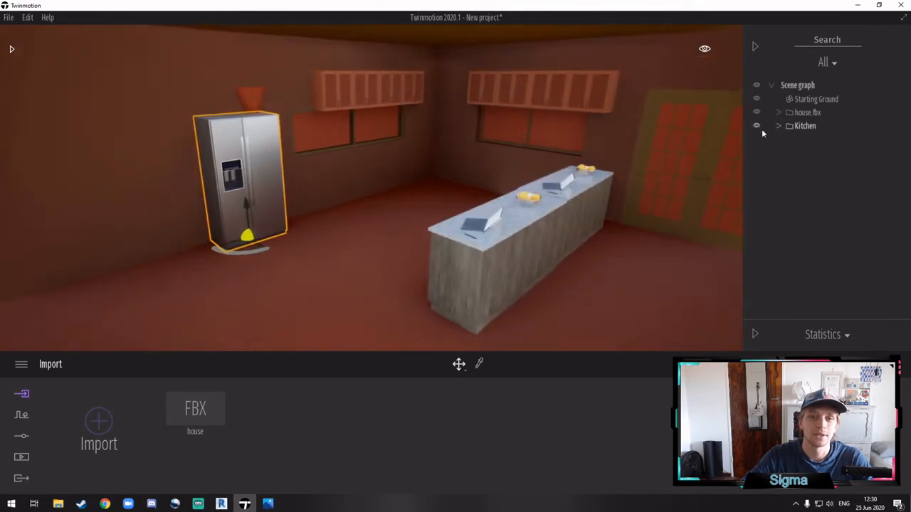
- Toggle the visibility of the Kitchen container off and back on
left_click(757, 126)
left_click(756, 126)
left_click(757, 126)
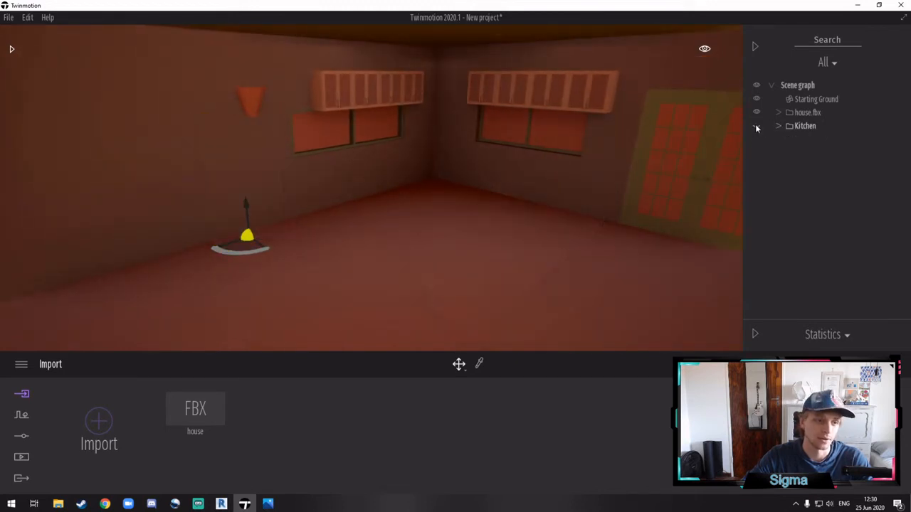
left_click(756, 125)
- Try moving the whole Kitchen container across the floor as one group, and undo the move
left_click(804, 126)
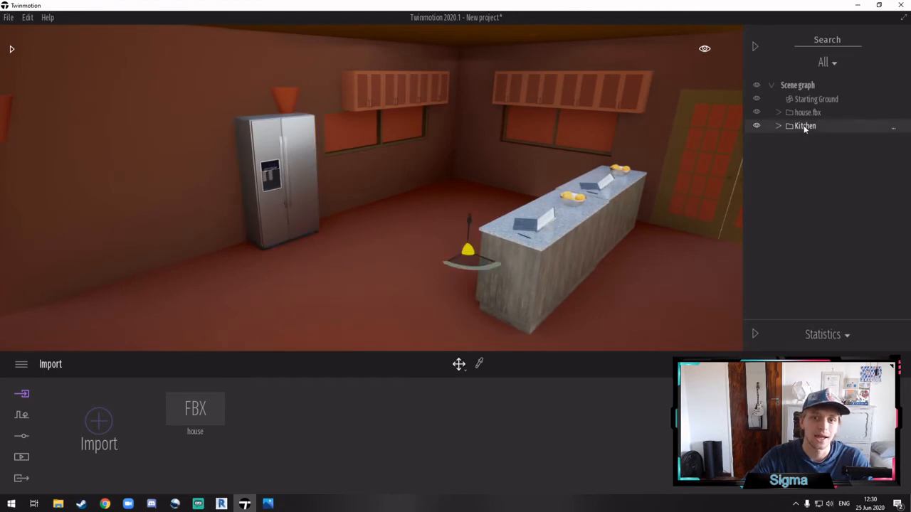
left_click_drag(446, 264, 507, 304)
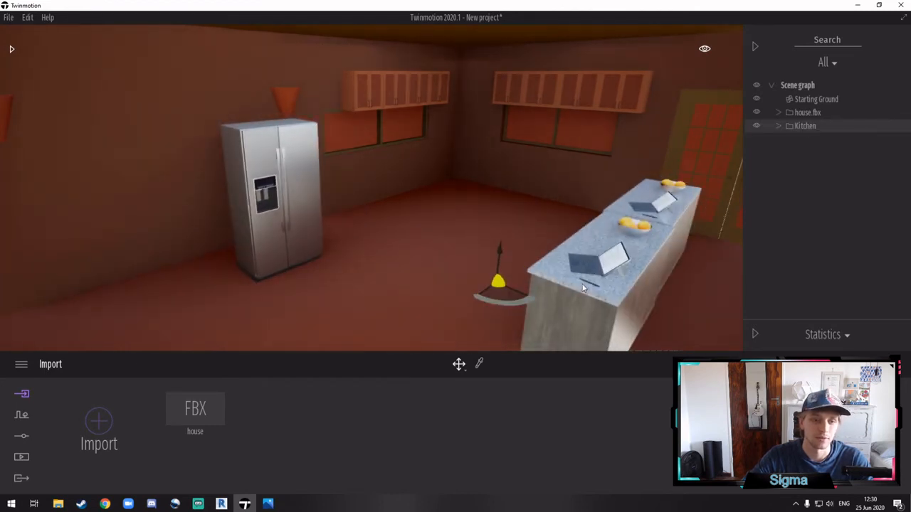
key("ctrl+z")
- Examine the two dressers' fronts and countertop decorations up close, with the Kitchen container expanded in the scene graph
right_click_drag(582, 284, 494, 234)
left_click(510, 215)
key("a")
key("w")
key("e")
key("a")
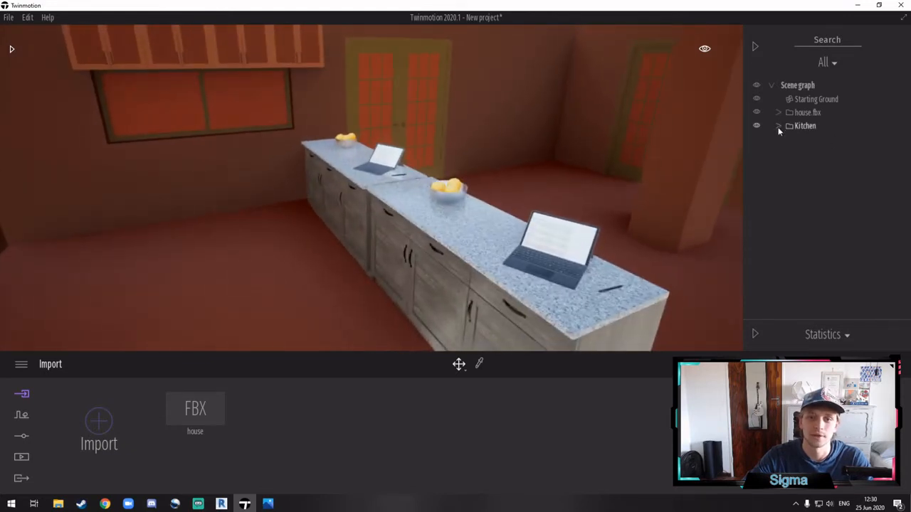
left_click(778, 126)
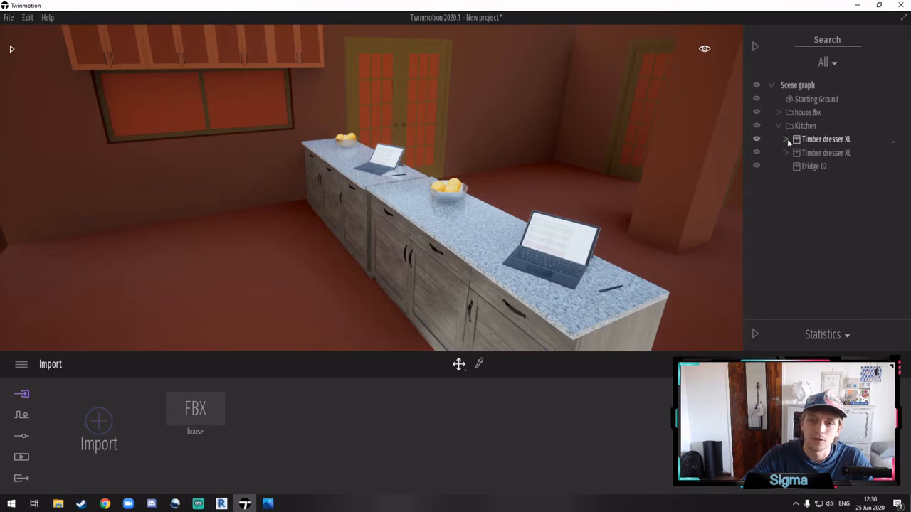
left_click(786, 141)
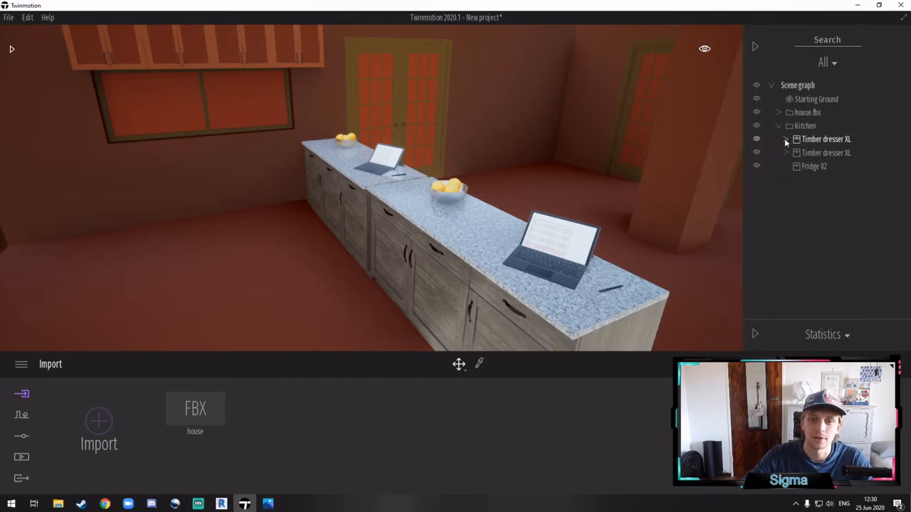
key("s")
key("q")
right_click_drag(541, 185, 415, 183)
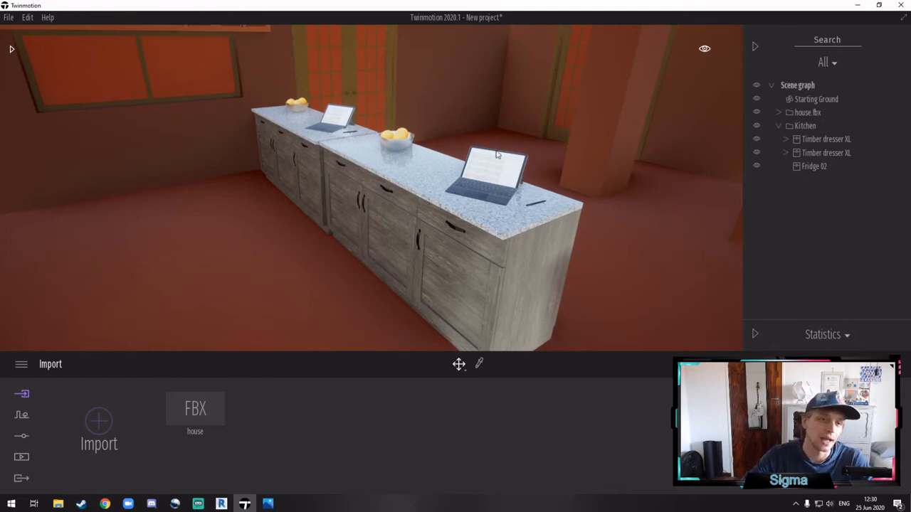
right_click_drag(440, 184, 461, 190)
key("a")
right_click_drag(486, 203, 409, 180)
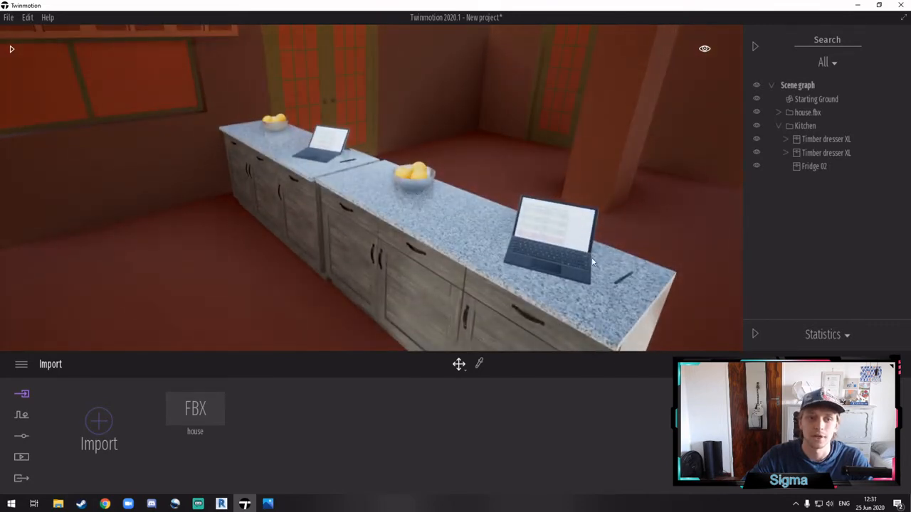
key("s")
key("q")
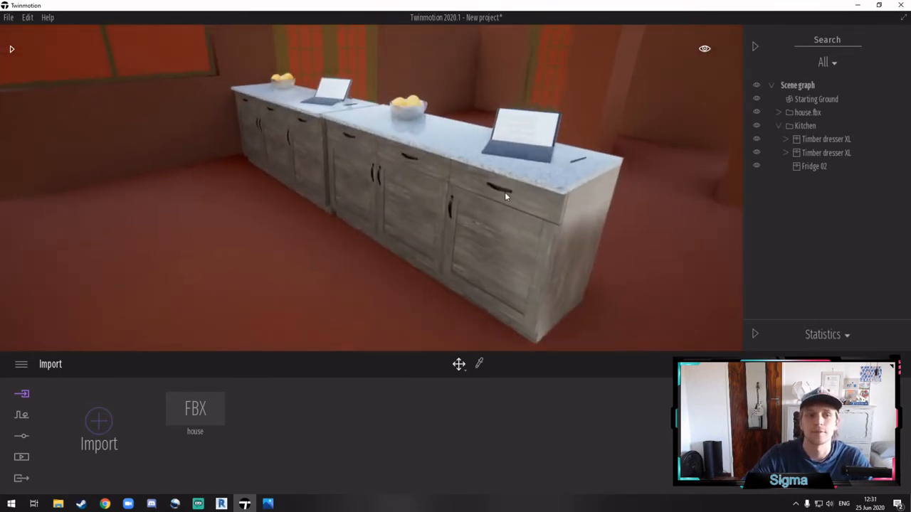
- Delete SM_BowlOranges01 and SM_WavePro4 from the first Timber dresser XL in the Kitchen container
left_click(785, 139)
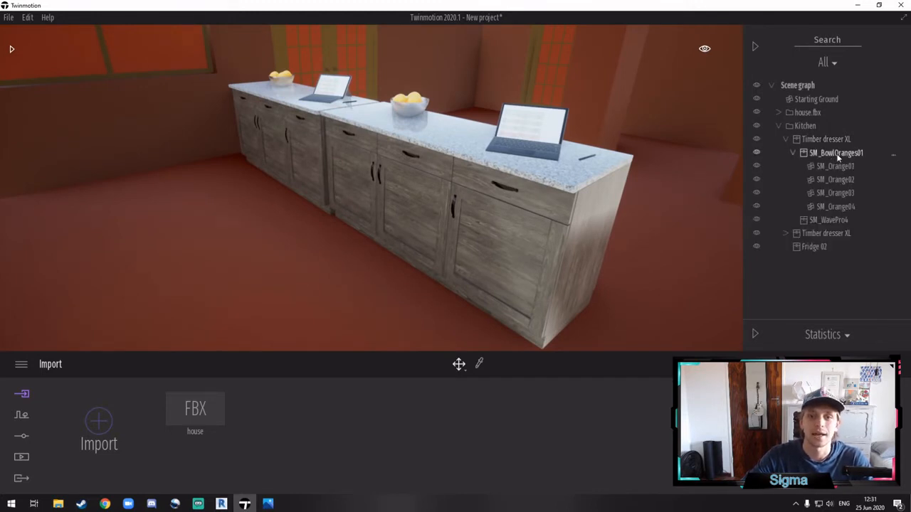
left_click(785, 138)
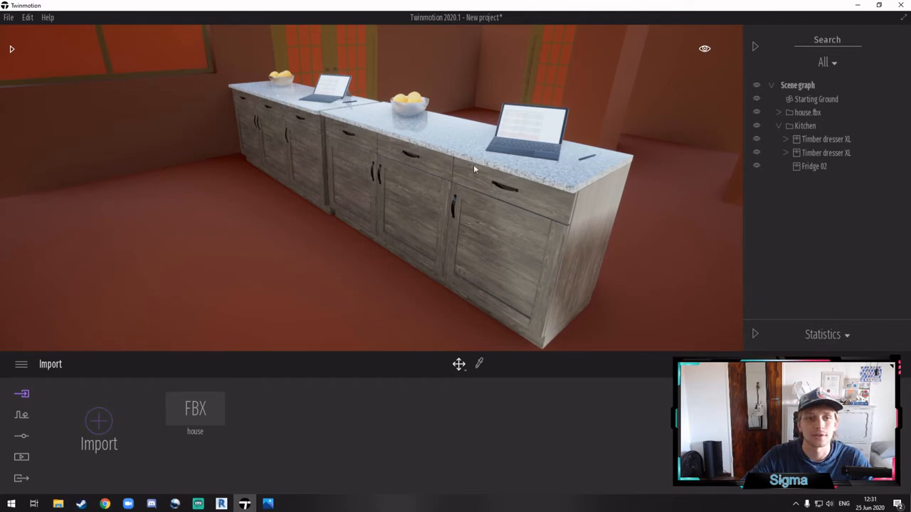
left_click(785, 138)
left_click(794, 153)
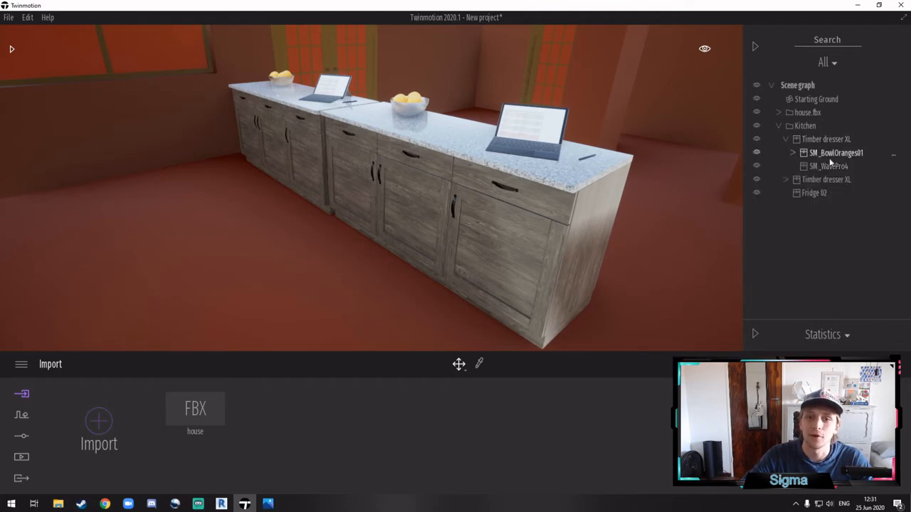
left_click(834, 152)
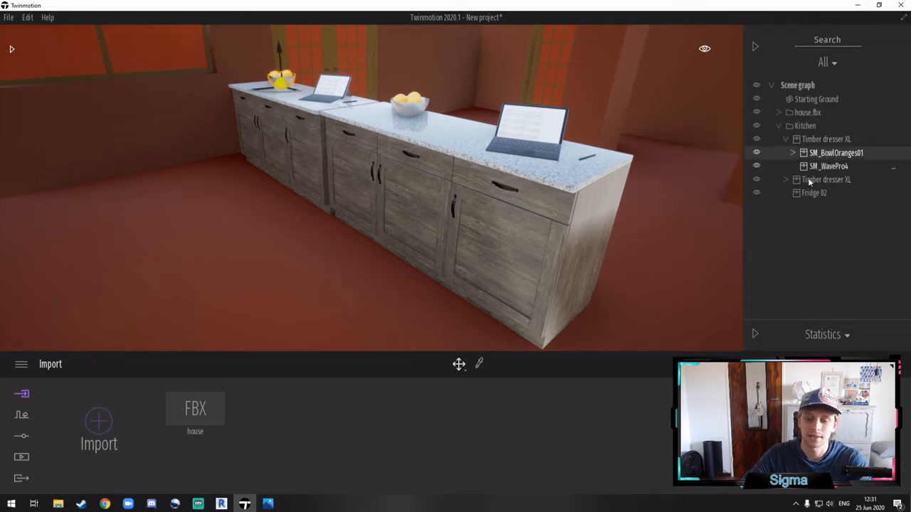
key("Delete")
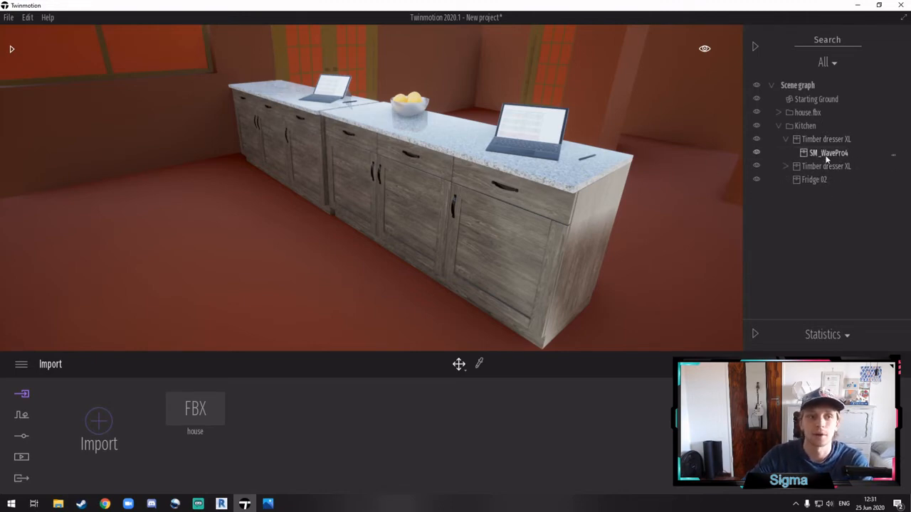
left_click(826, 158)
key("Delete")
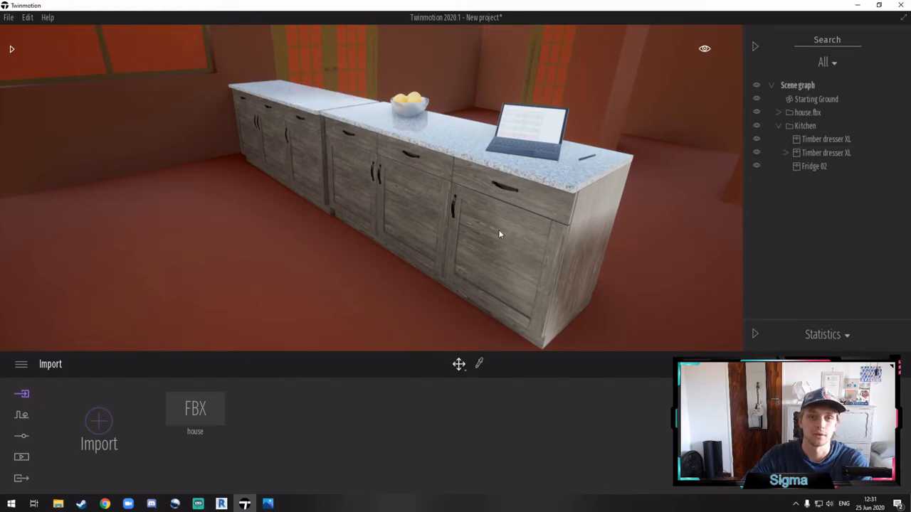
- Hide SM_BowlOranges01 and SM_WavePro4 under the second Timber dresser XL and collapse that dresser in the scene graph
left_click(785, 152)
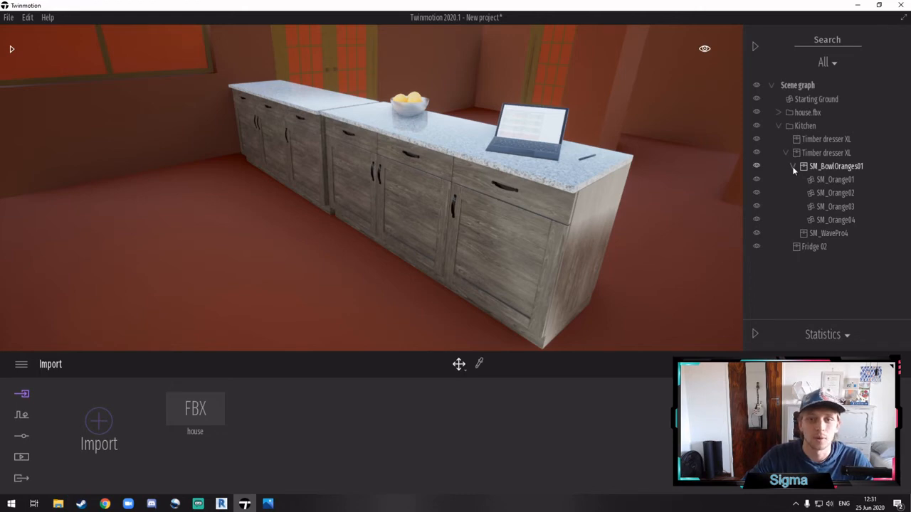
left_click(793, 167)
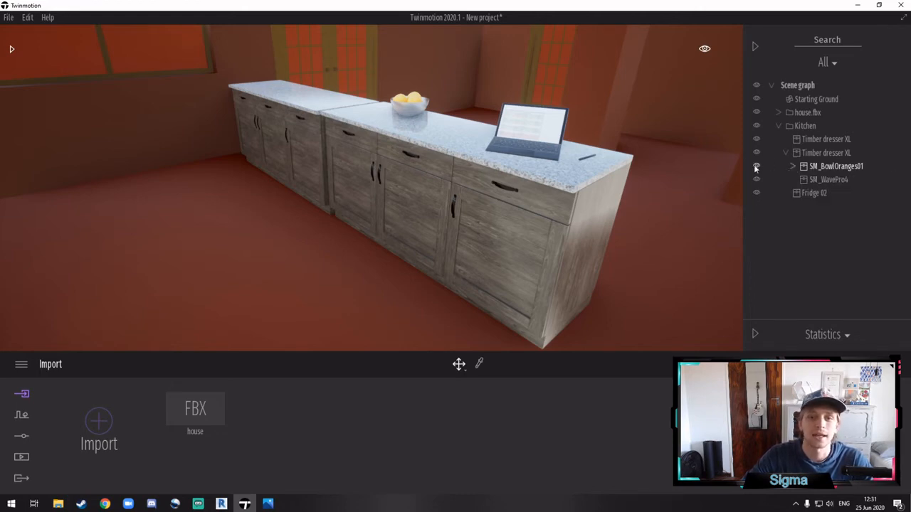
left_click(757, 166)
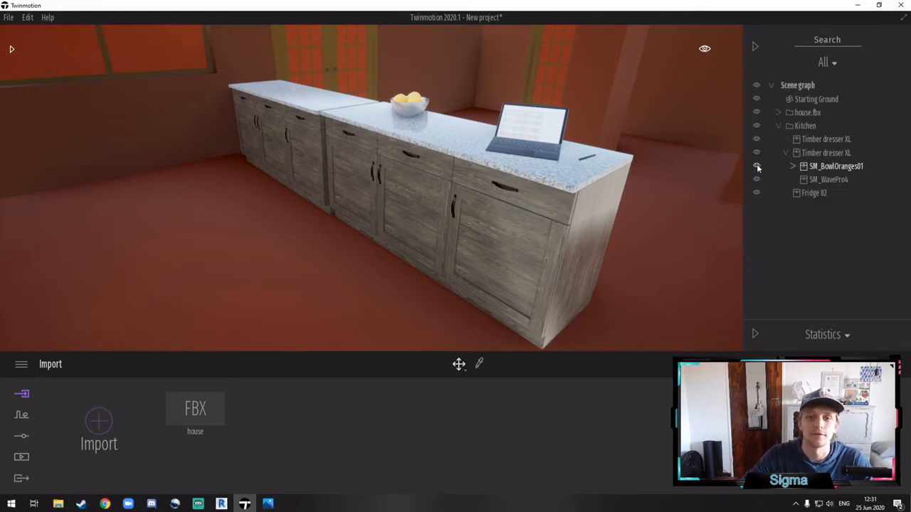
left_click(757, 180)
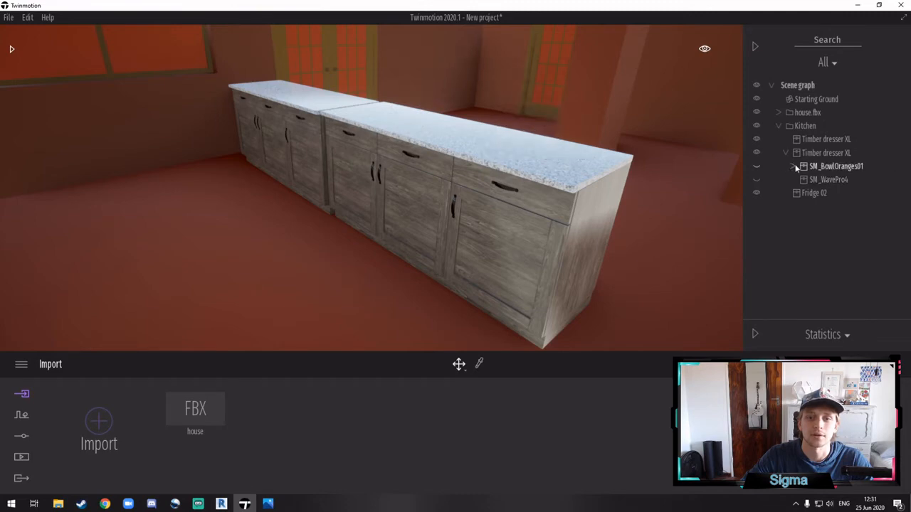
left_click(795, 166)
left_click(786, 153)
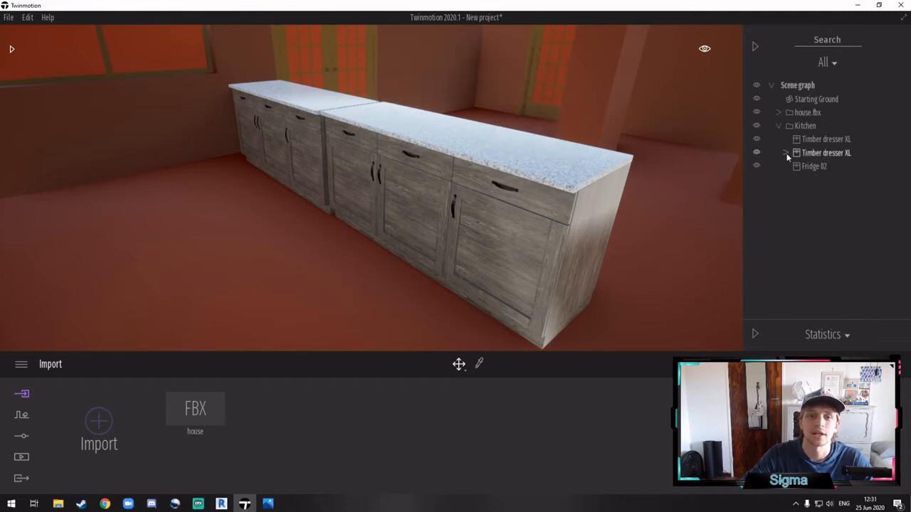
- Show the second dresser's hidden orange bowl and laptop again, and hide both once more
left_click(786, 153)
left_click(757, 167)
left_click(757, 180)
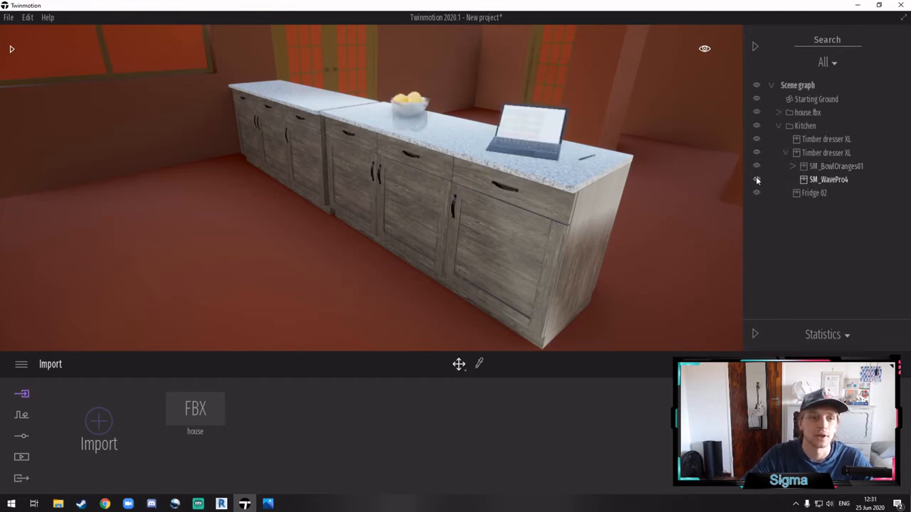
left_click(756, 180)
left_click(756, 167)
left_click(786, 153)
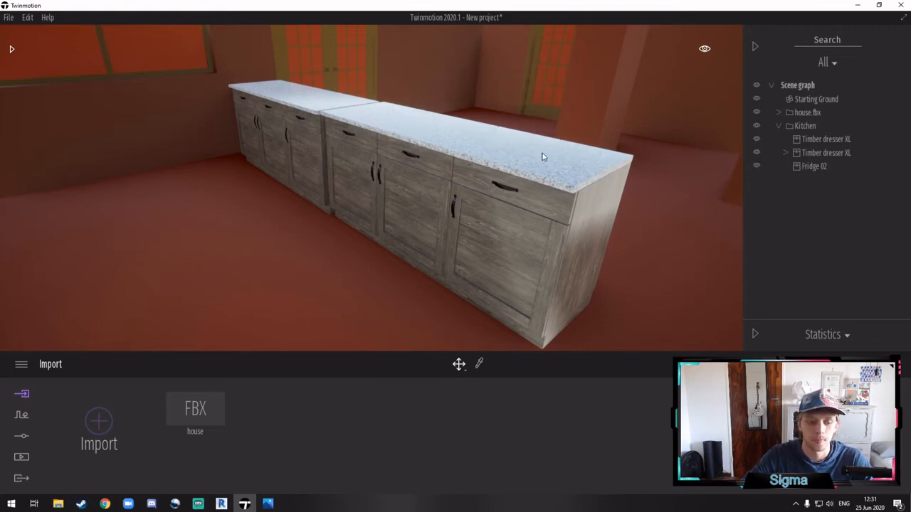
left_click_drag(542, 157, 475, 147)
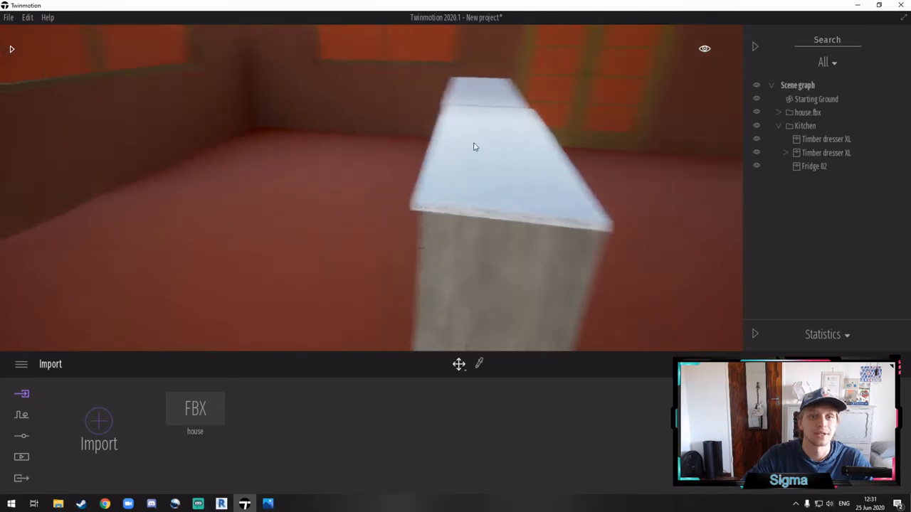
left_click(777, 126)
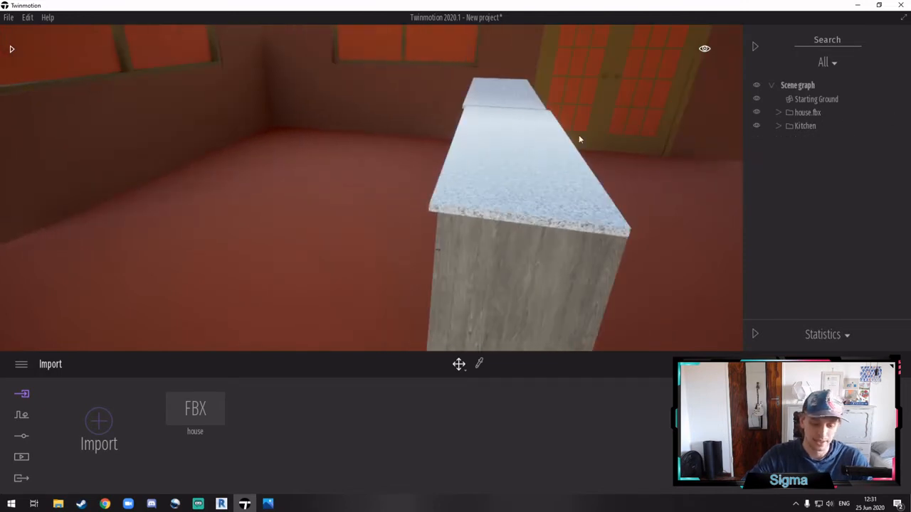
right_click_drag(517, 133, 581, 136)
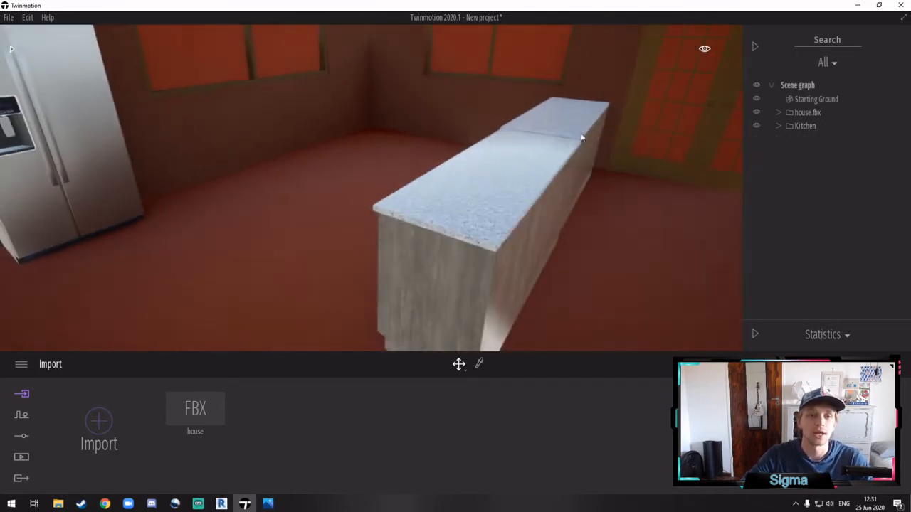
double_click(799, 126)
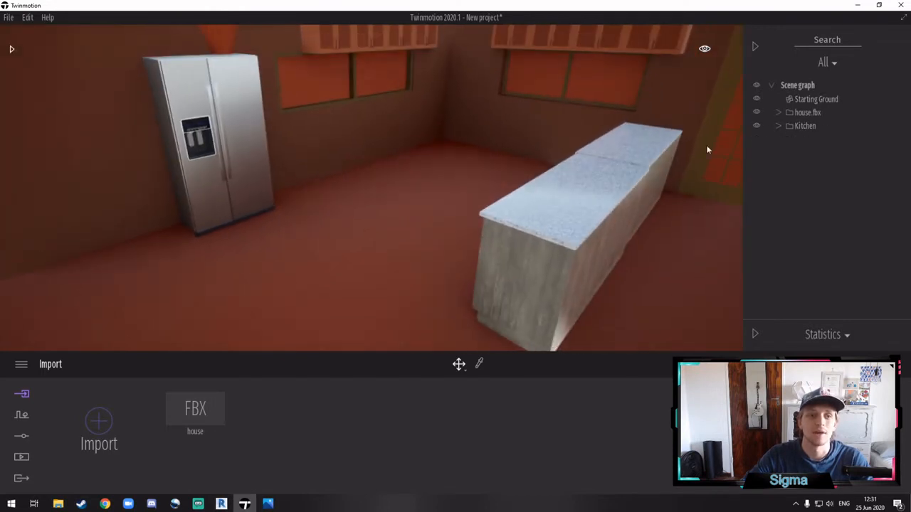
left_click(778, 126)
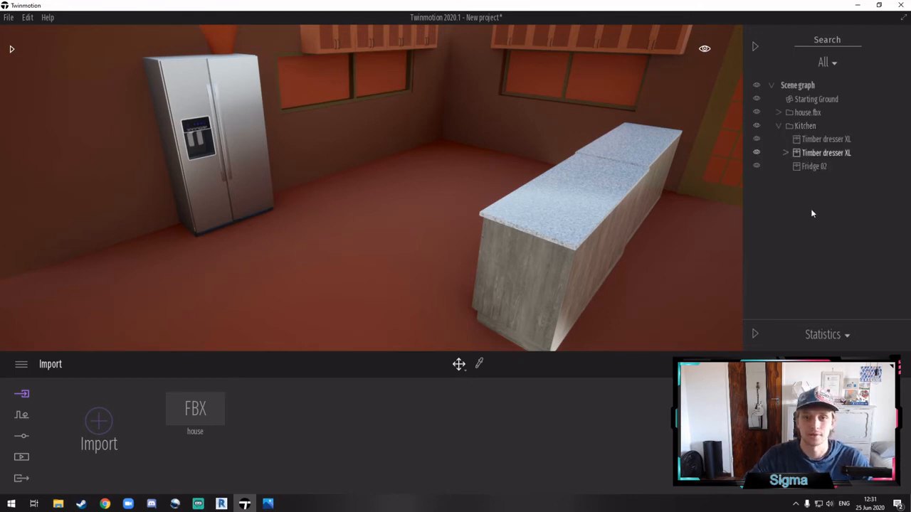
- Create a new container named "Work surface" inside the Kitchen container of the scene graph
right_click(803, 126)
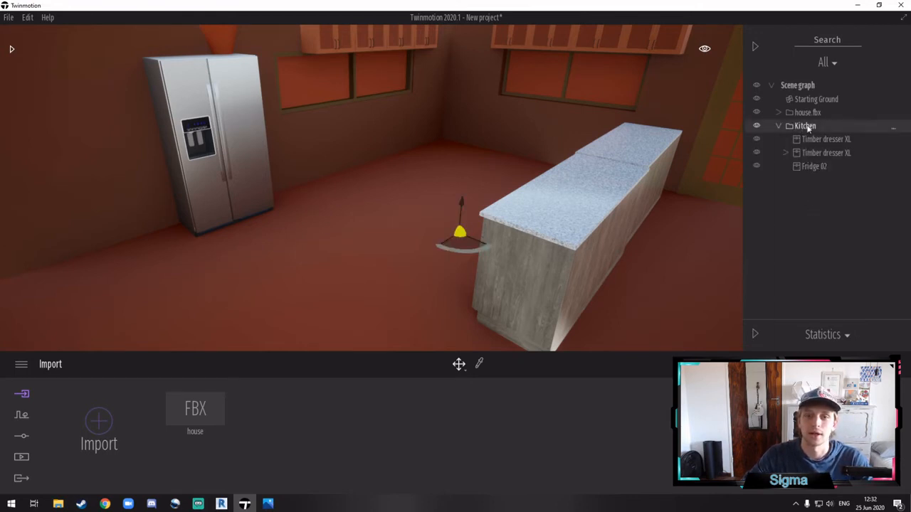
left_click(798, 138)
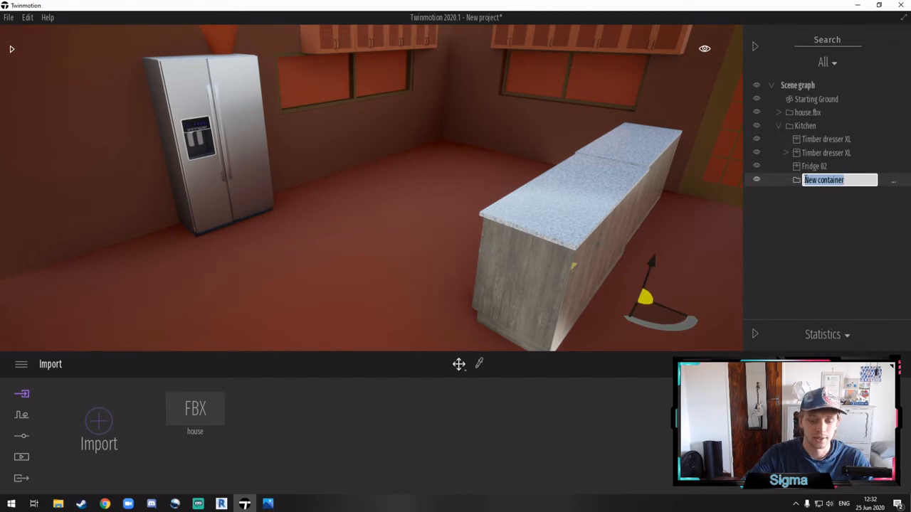
type("Work")
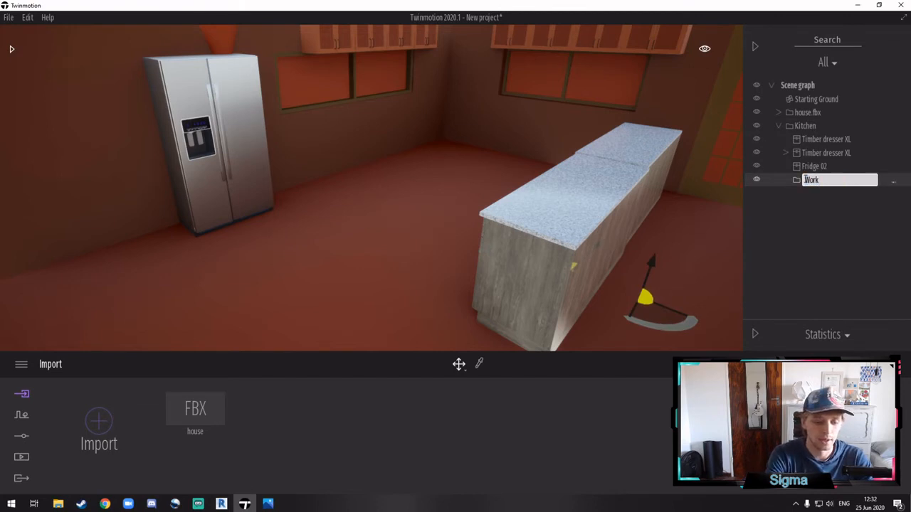
type(" surfa")
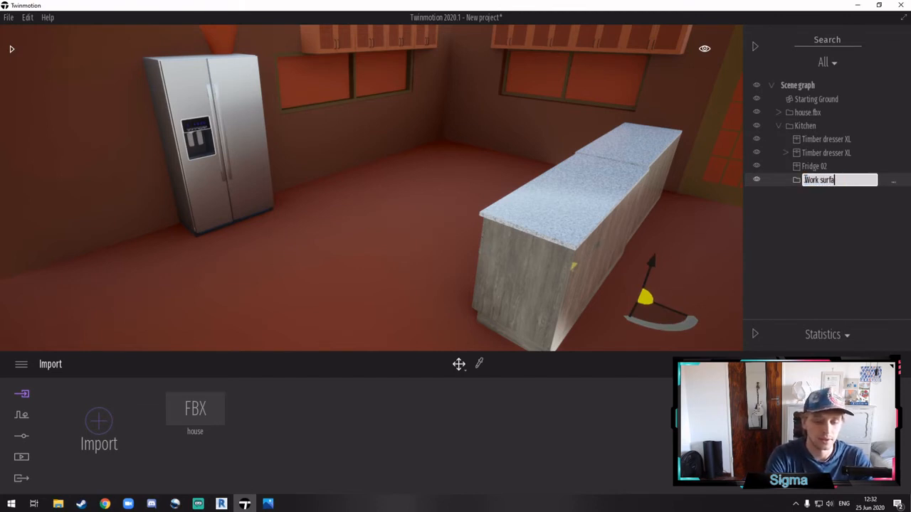
type("ce")
key("Return")
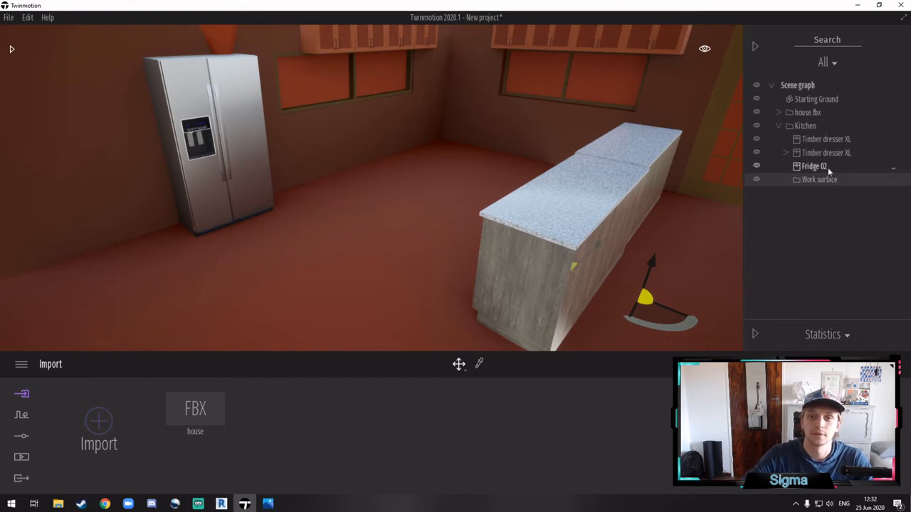
- Add a second container named "Appliances" inside the Kitchen container
left_click(805, 126)
right_click(803, 128)
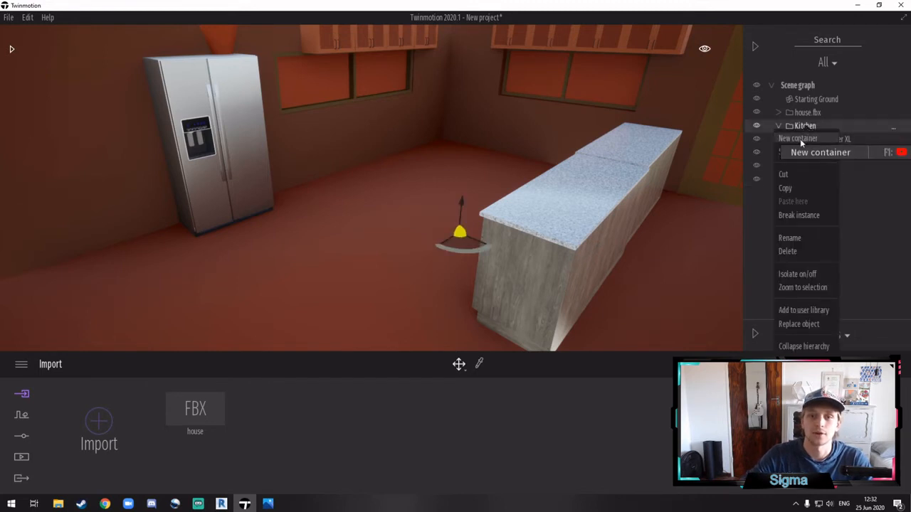
left_click(800, 139)
type("Appl")
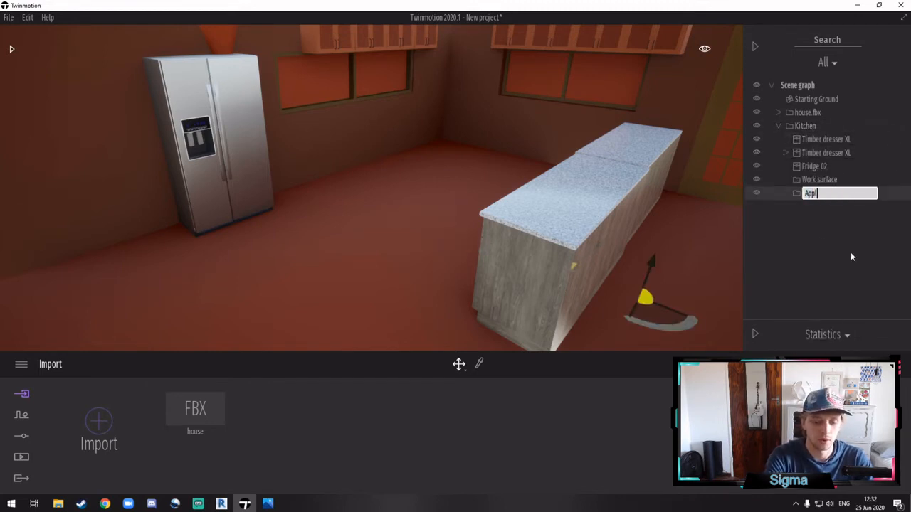
type("iances")
key("Return")
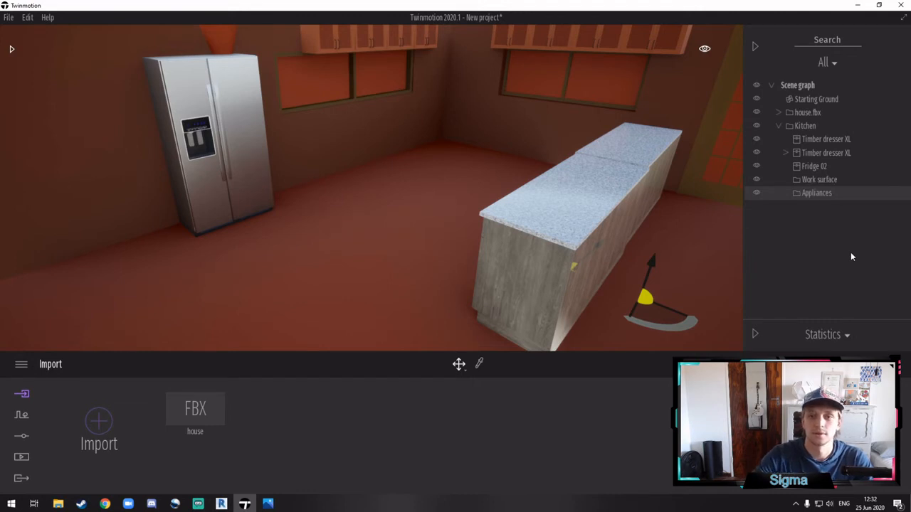
- Move Fridge 02 into Appliances and both Timber dresser XL objects into Work surface, and collapse these containers and Kitchen
left_click_drag(812, 166, 811, 196)
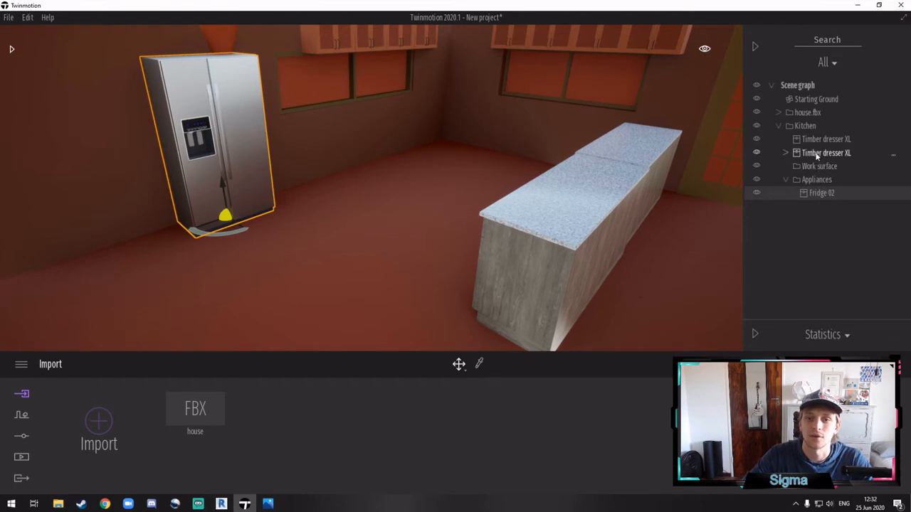
mouse_move(821, 153)
left_mouse_down()
mouse_move(818, 167)
mouse_move(819, 153)
left_mouse_up()
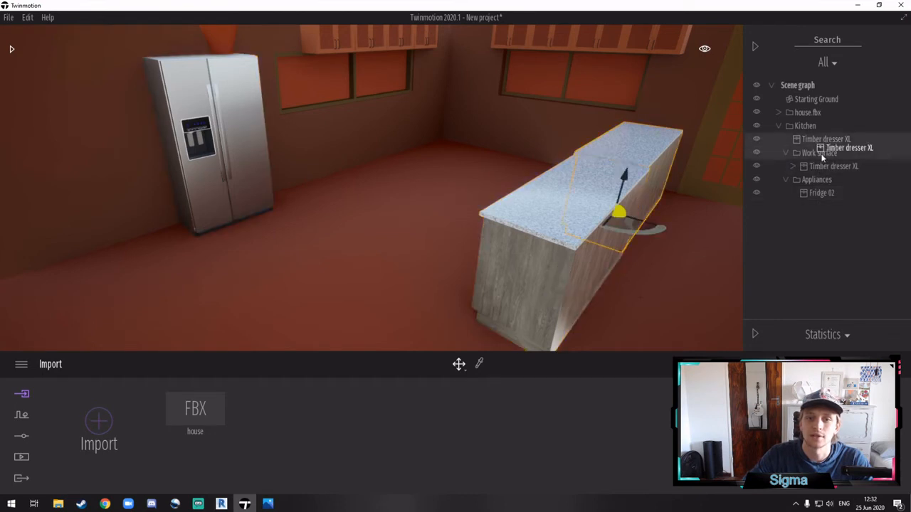
left_click(786, 139)
left_click(786, 153)
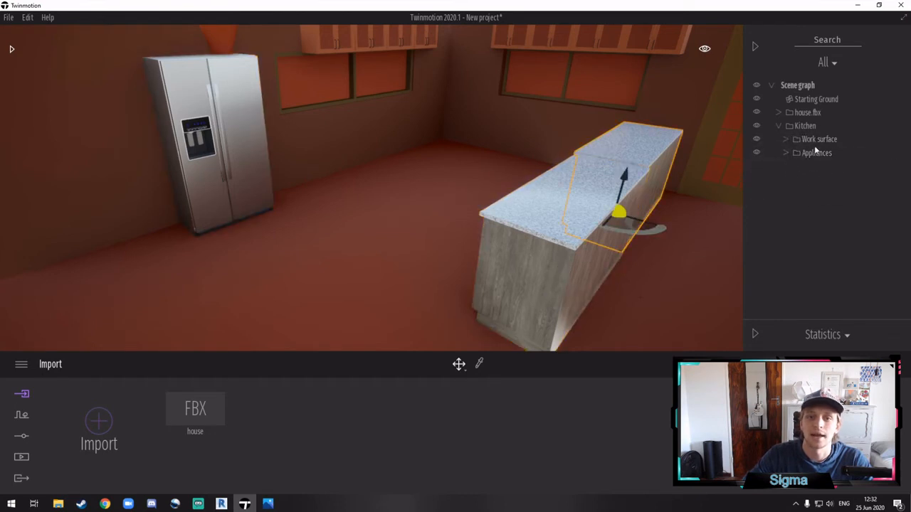
left_click(779, 126)
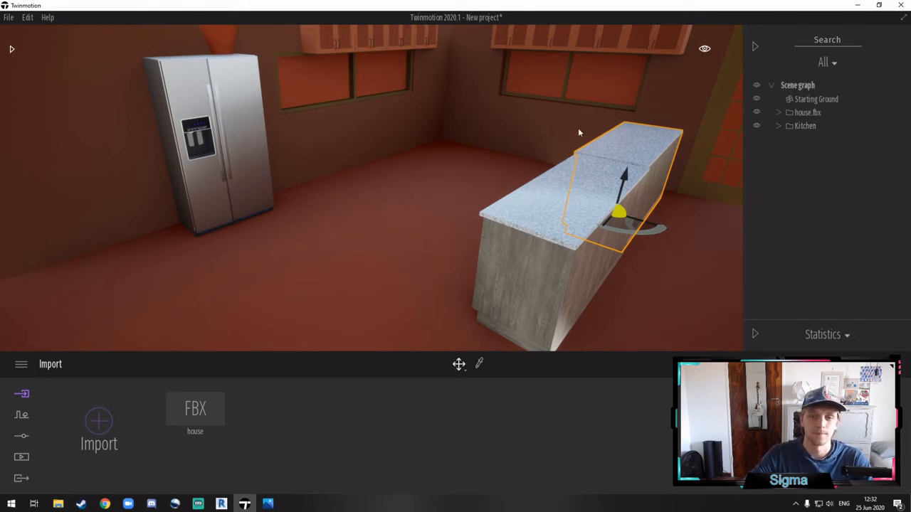
- Create a new container named "Lounge" at the root of the scene graph, alongside Kitchen
right_click_drag(578, 130, 707, 132)
right_click_drag(600, 158, 434, 128)
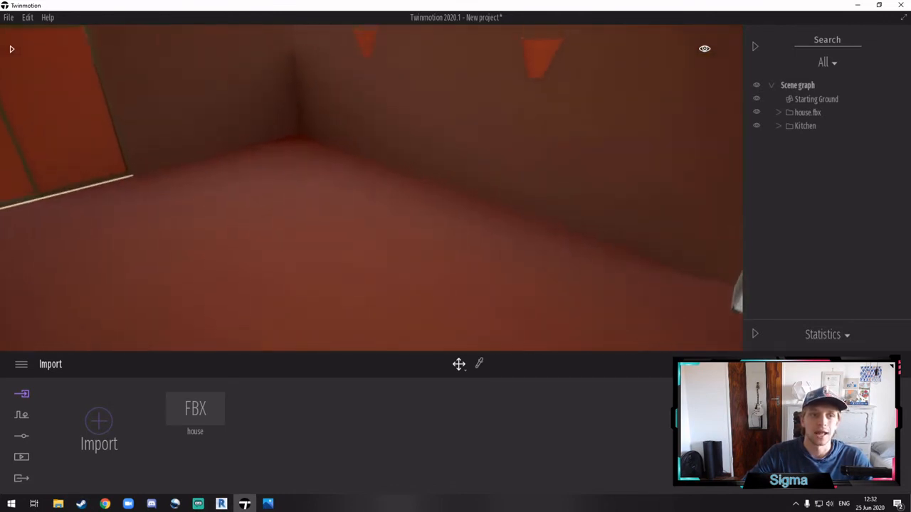
right_click(802, 87)
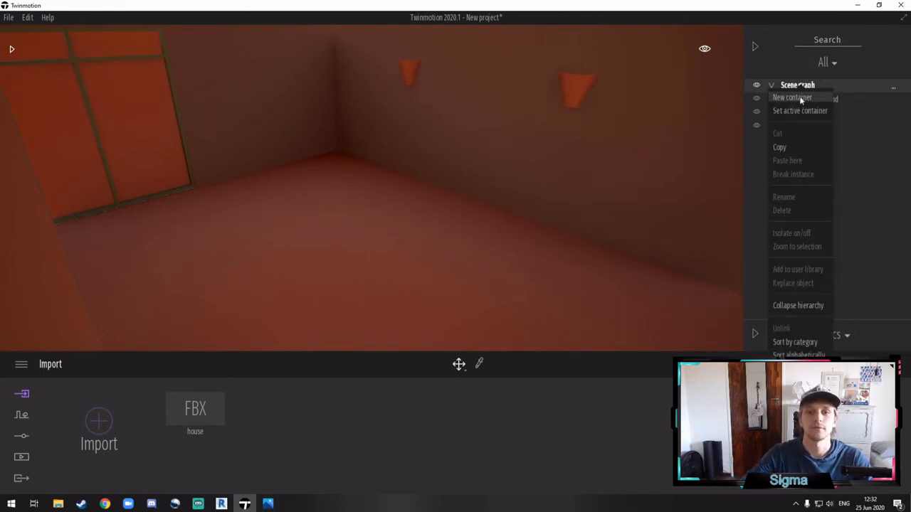
left_click(800, 98)
type("Lounge")
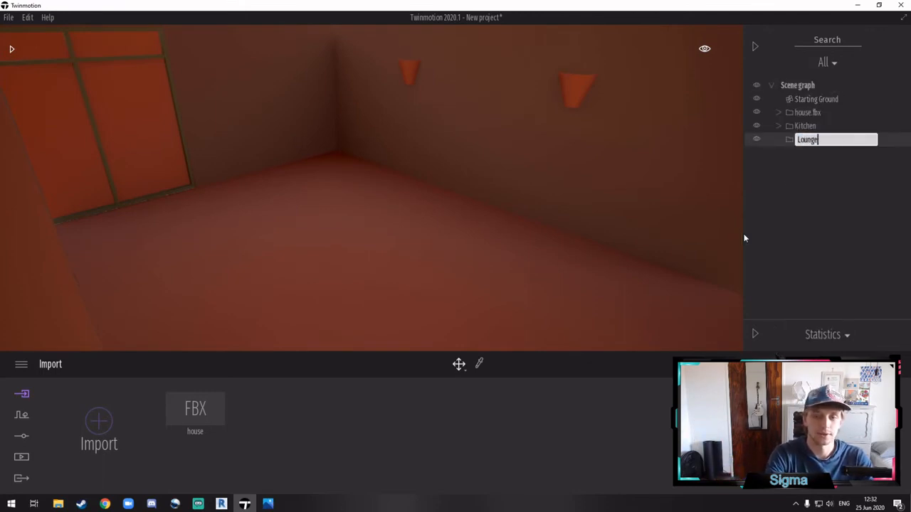
key("Return")
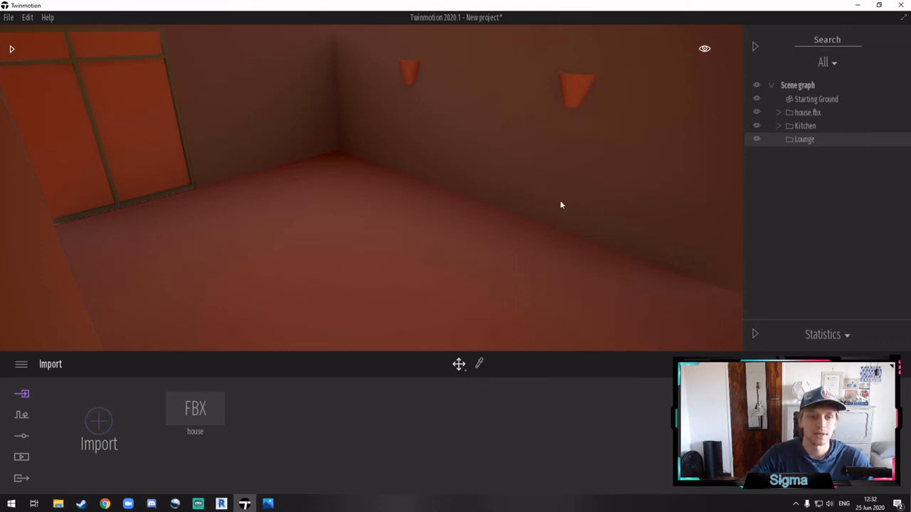
- Set the Lounge container as the active container, with the empty living area in view
scroll(540, 213, "down", 3)
scroll(427, 247, "up", 1)
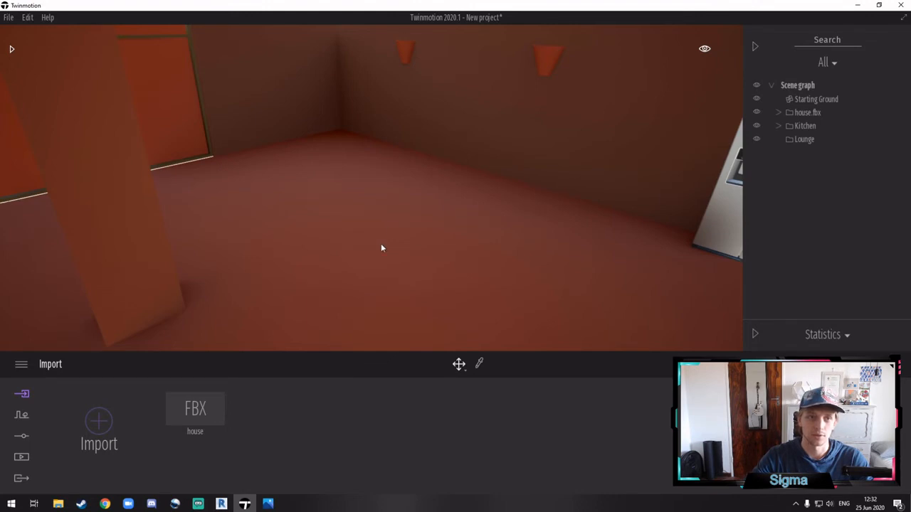
right_click_drag(381, 243, 421, 207)
key("a")
key("d")
key("a")
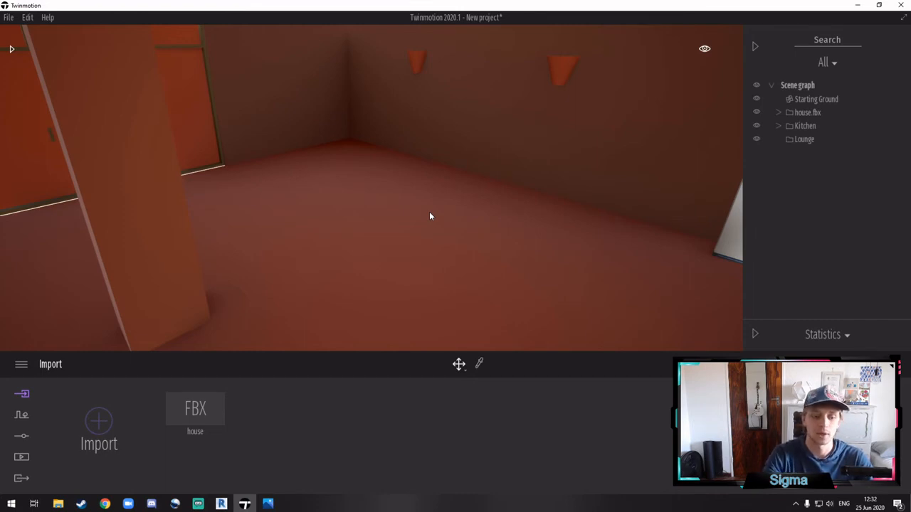
key("a")
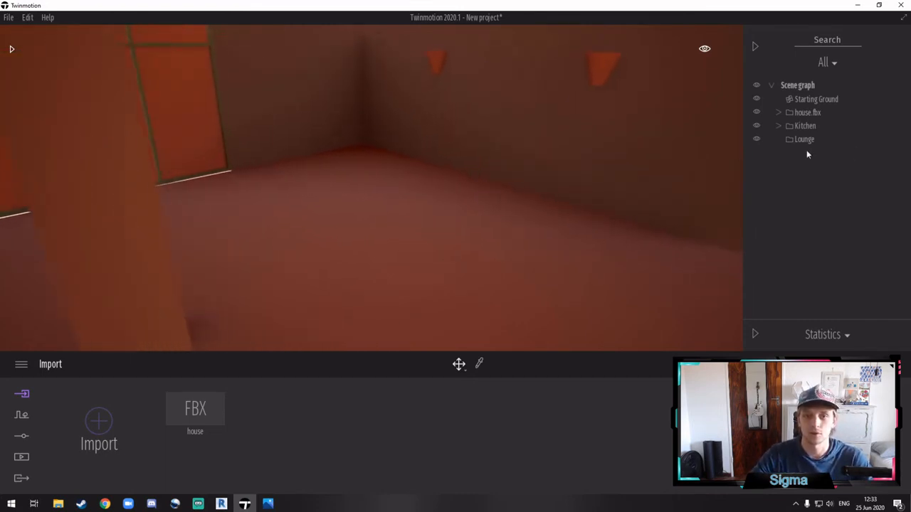
key("d")
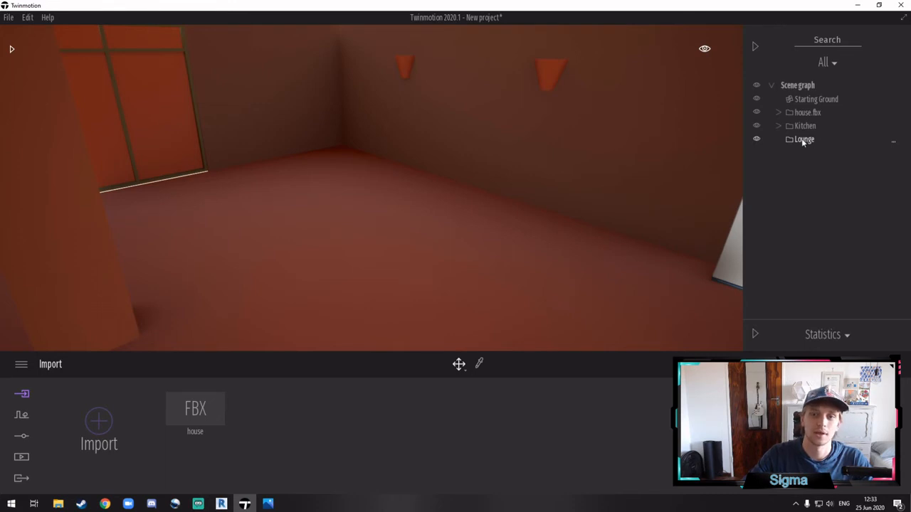
right_click(803, 141)
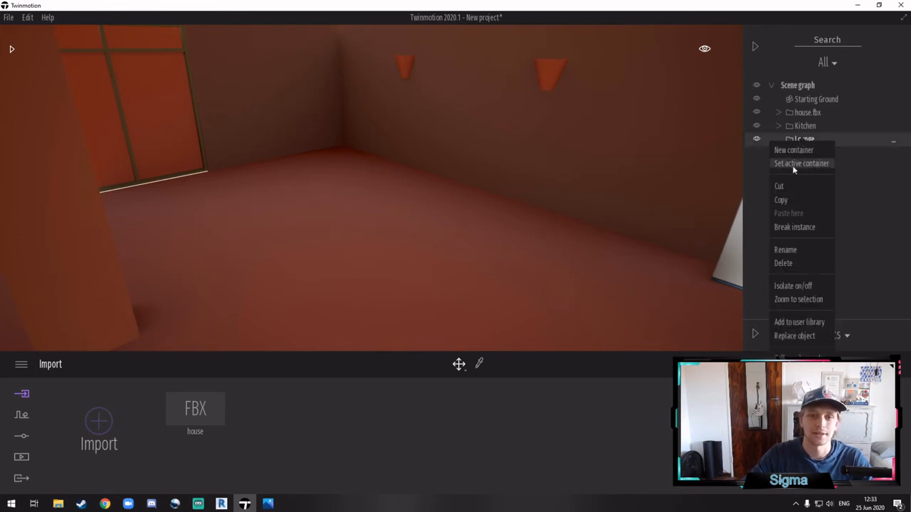
left_click(795, 164)
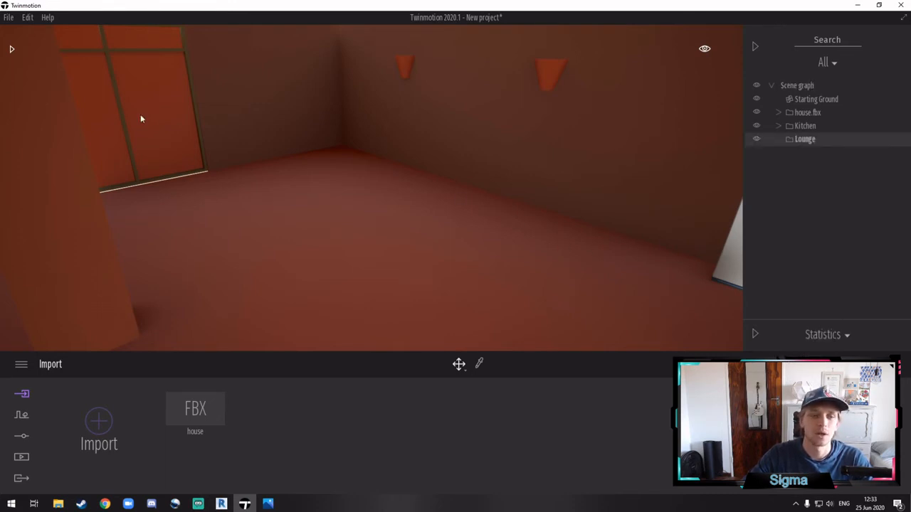
- Place Wall tv 02 from the library's living room electronic appliances on the wall between the two wall lamps
left_click(10, 50)
left_click(18, 63)
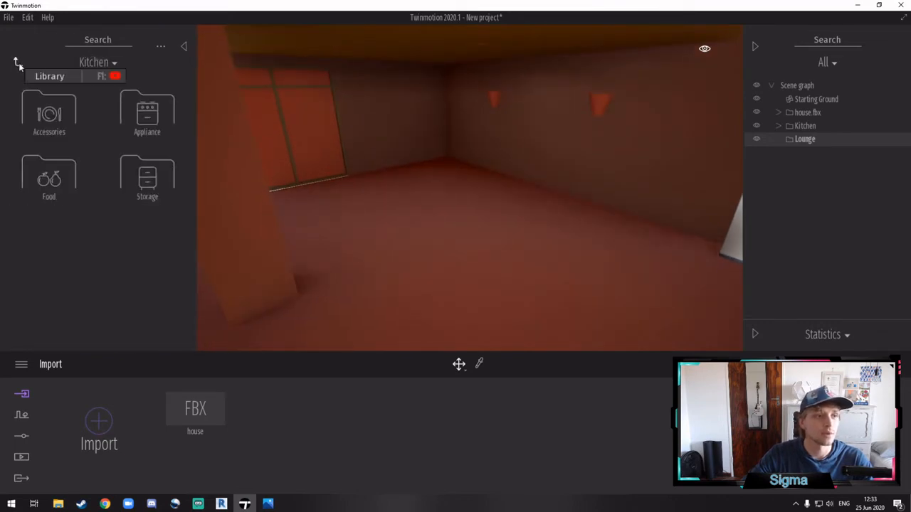
left_click(18, 63)
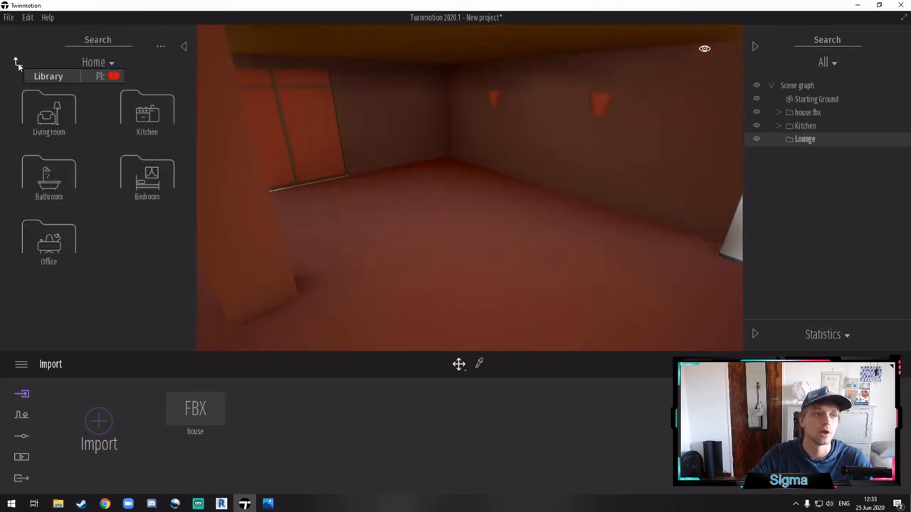
left_click(55, 121)
left_click(147, 113)
left_click_drag(143, 114, 548, 132)
- Place a Black speaker on the floor on each side of the wall TV and turn both to face the room
left_click_drag(163, 234, 600, 218)
left_click(599, 218)
left_click(495, 187)
key("Escape")
key("Escape")
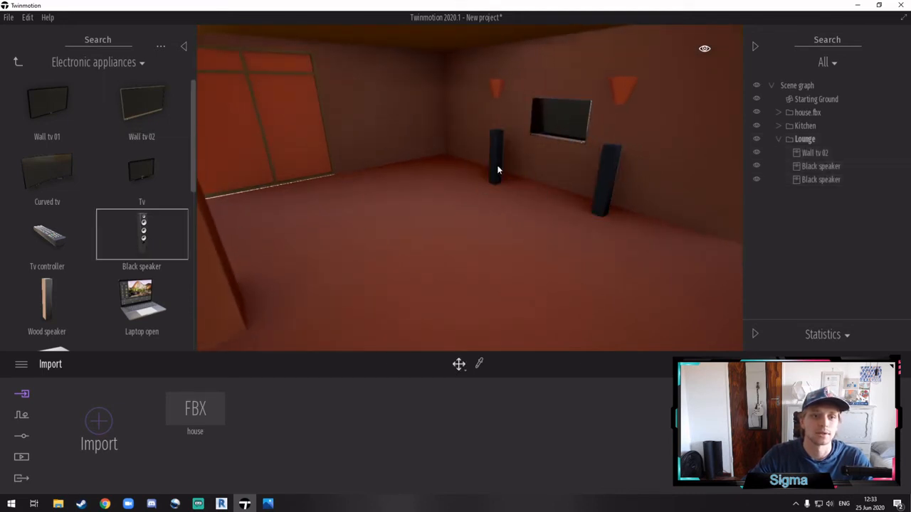
left_click(498, 169)
left_click(601, 206, "ctrl")
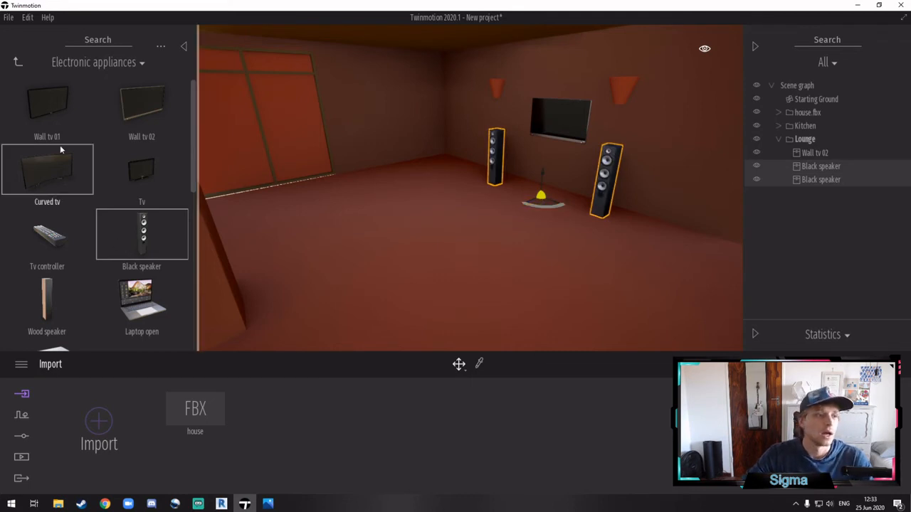
- Place the Vixen right sofa from the living room sofas on the lounge floor, opposite the TV
left_click(18, 62)
left_click(48, 238)
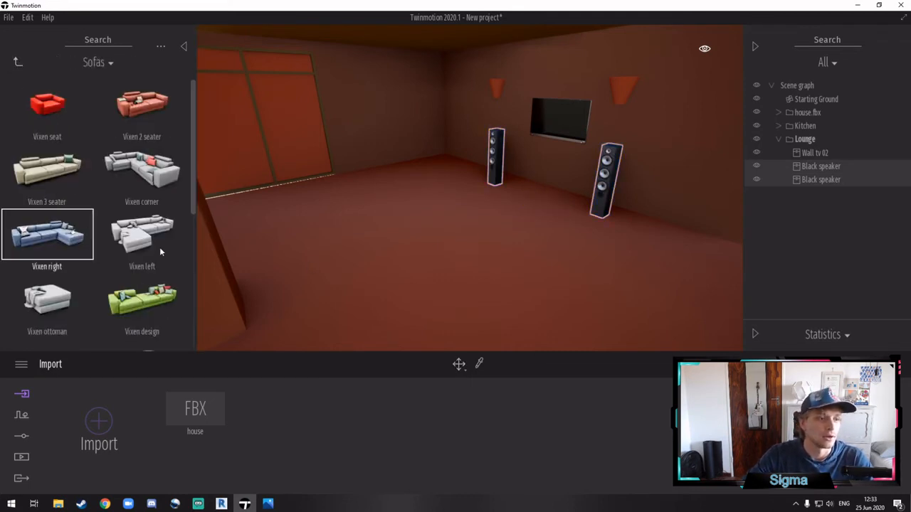
left_click_drag(161, 251, 396, 267)
- Place the Wicker table from the living room tables between the sofa and the TV, and collapse the Lounge container
left_click(18, 62)
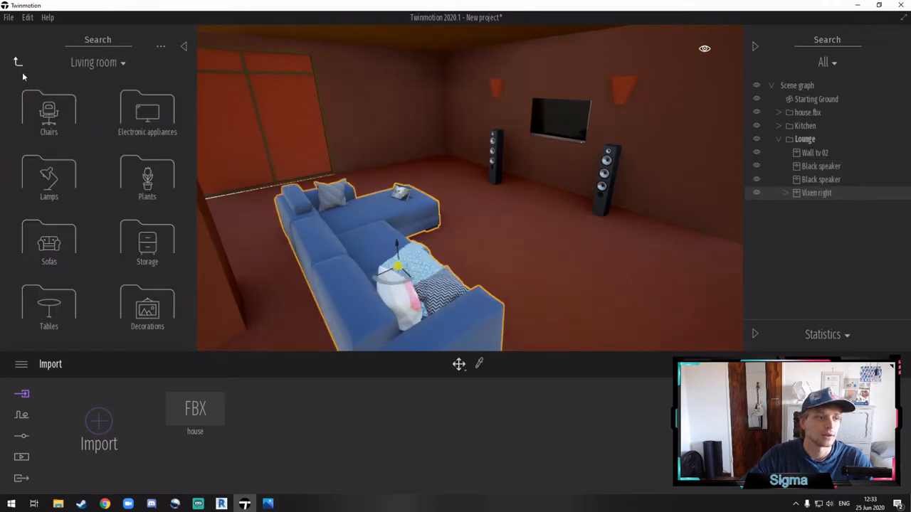
left_click(48, 307)
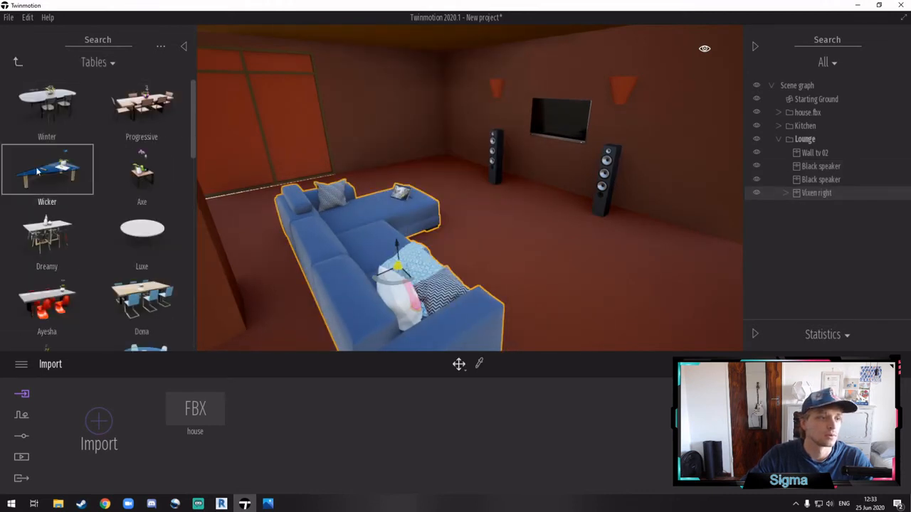
left_click_drag(39, 171, 537, 249)
right_click_drag(538, 249, 591, 245)
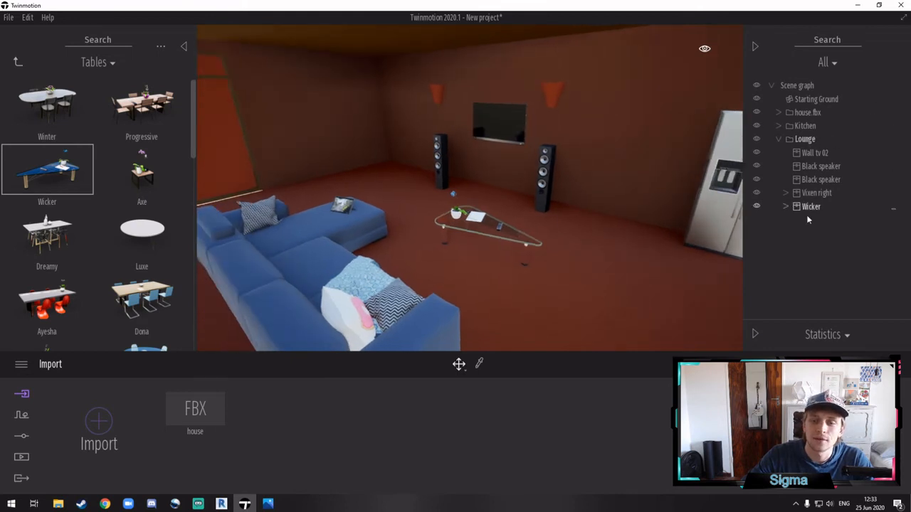
left_click(779, 139)
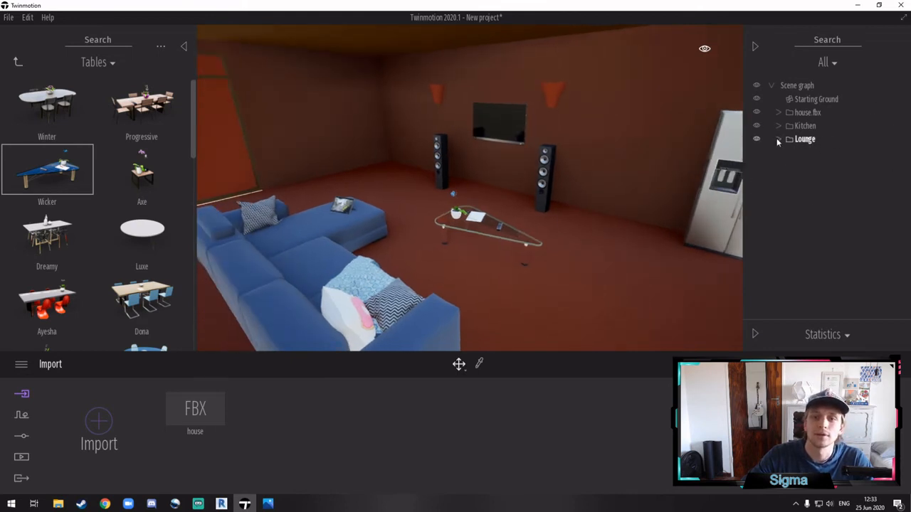
- Delete all the cushions, the plaid and the electronic appliance nested under the Vixen right sofa in the Lounge container
left_click(779, 139)
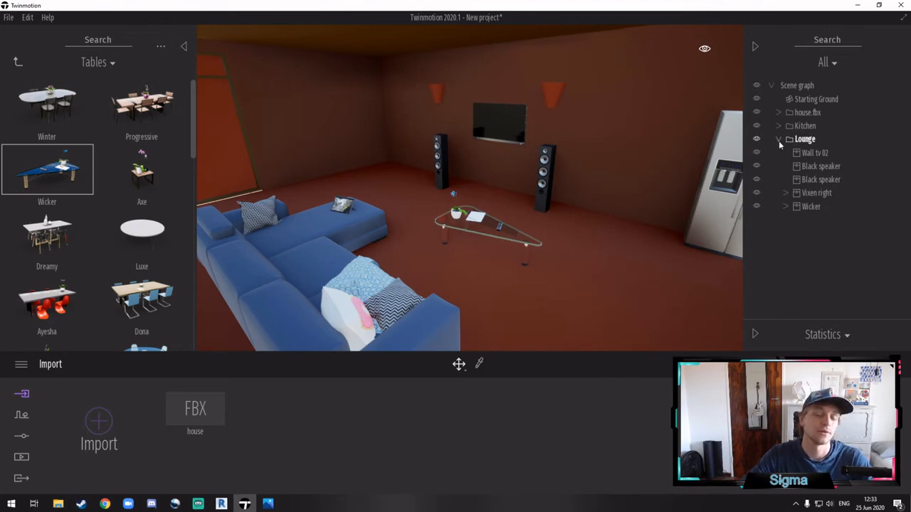
key("d")
right_click_drag(555, 195, 313, 153)
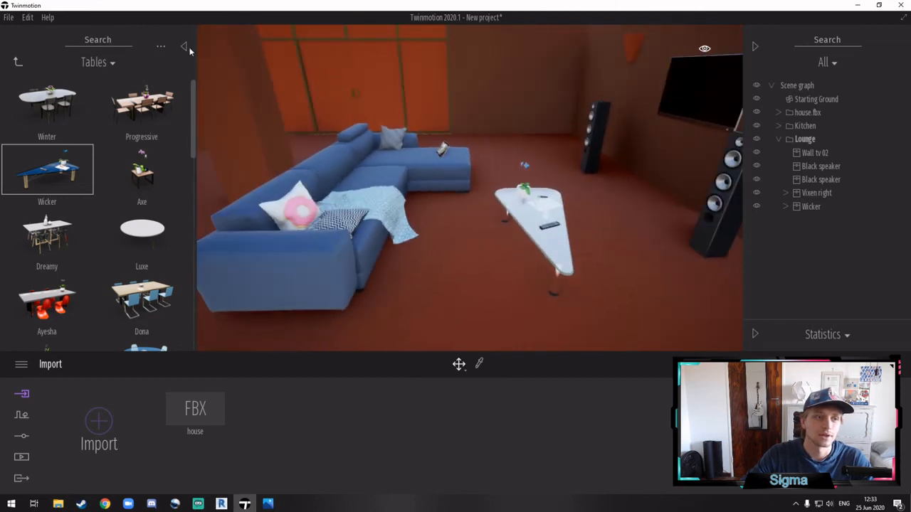
left_click(186, 47)
right_click_drag(352, 199, 282, 206)
key("a")
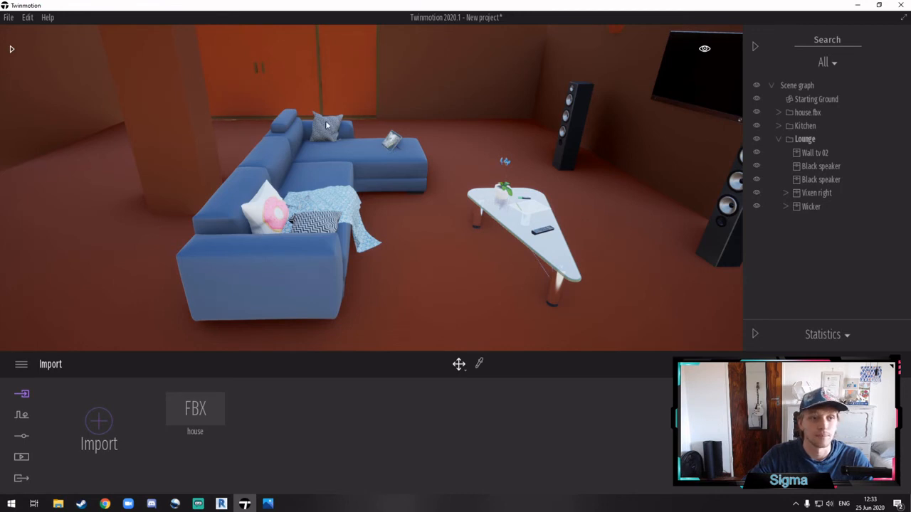
left_click(786, 193)
left_click(818, 207)
left_click(824, 274, "shift")
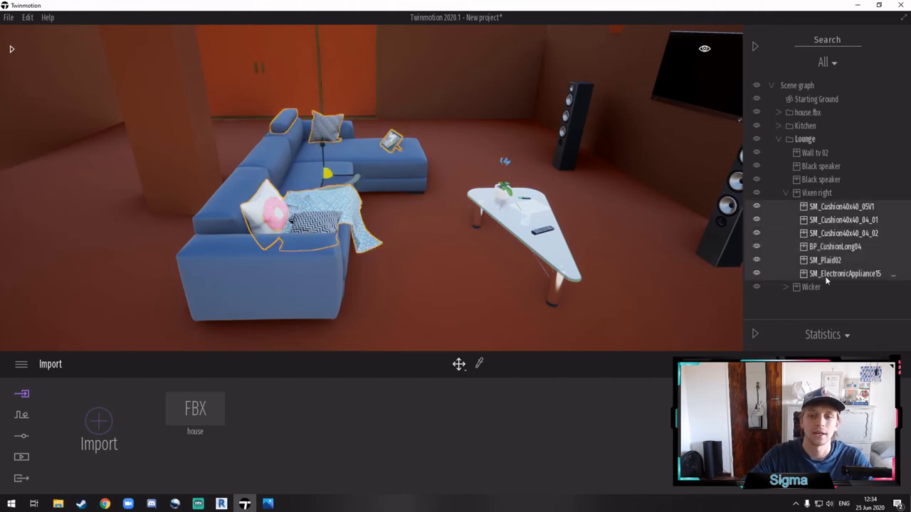
key("Delete")
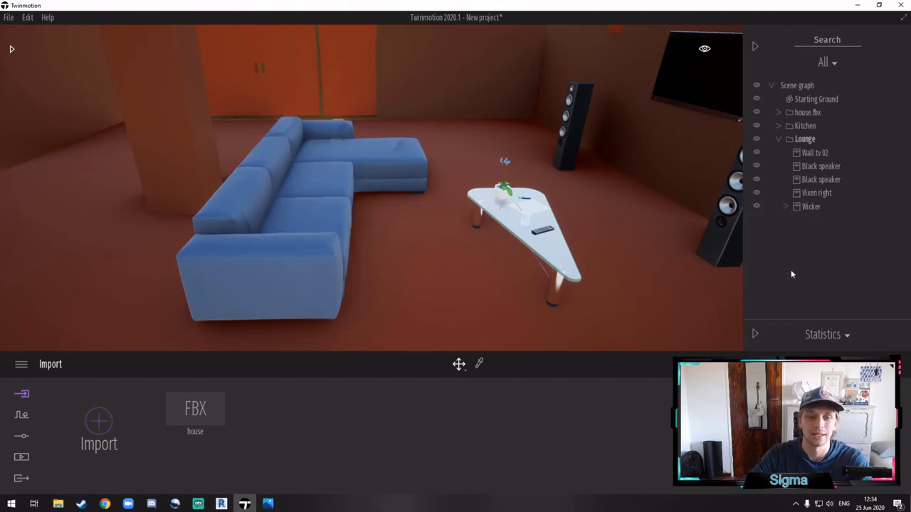
- Hide the orchid, TV controller and paper-and-pen accessories nested under the Wicker table, and collapse its entry
left_click(785, 206)
left_click(756, 220)
left_click(756, 233)
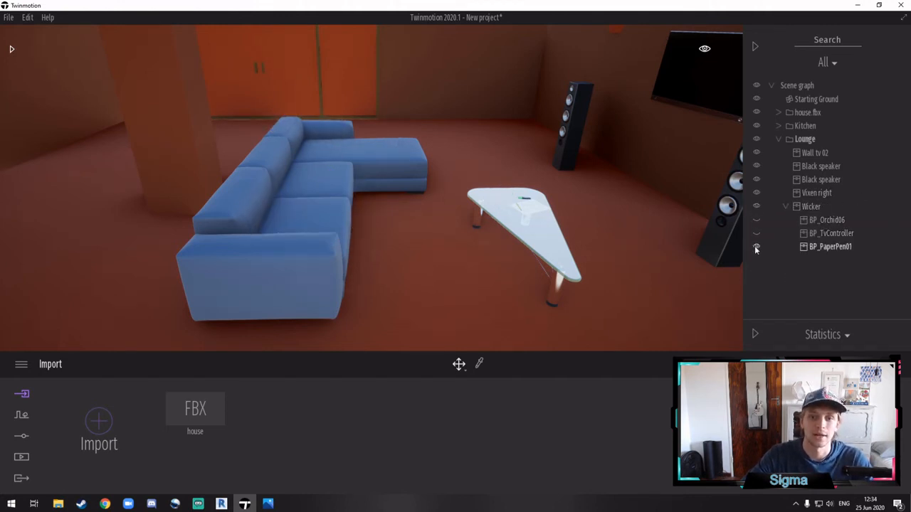
left_click(757, 247)
left_click(785, 206)
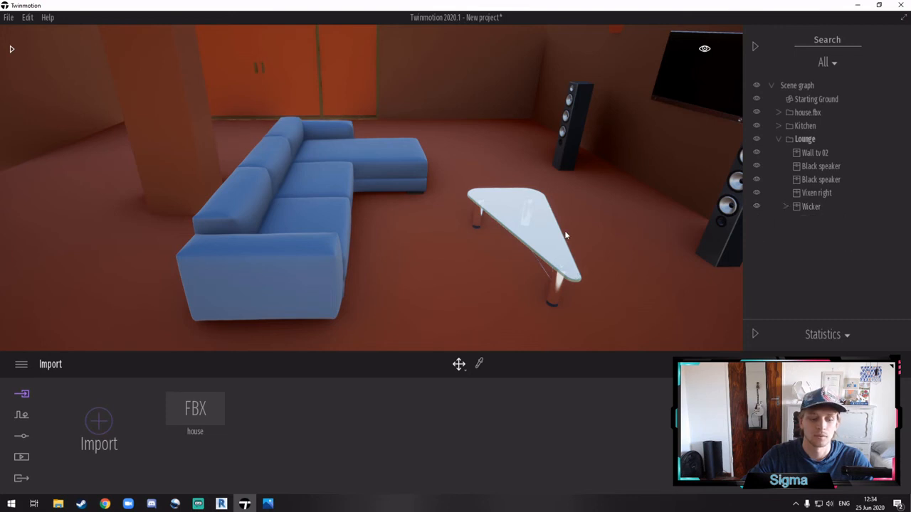
scroll(570, 233, "down", 3)
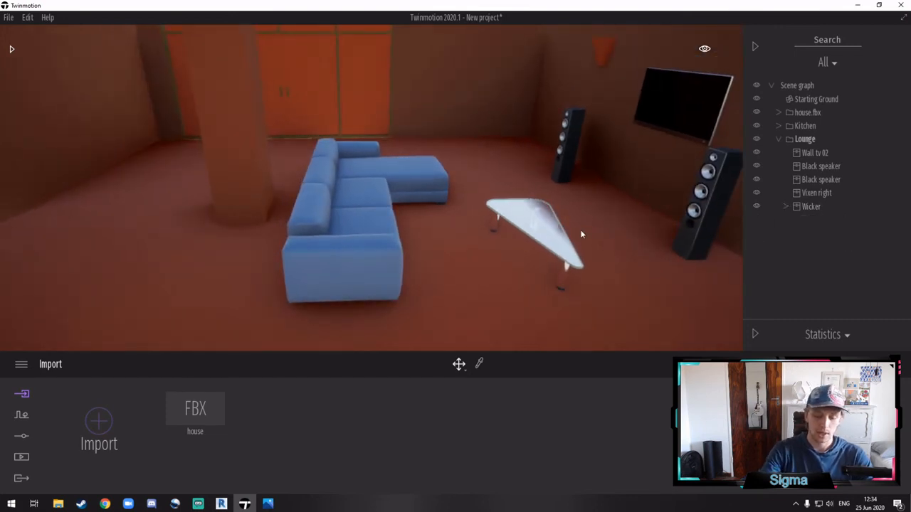
- Collapse the Lounge container, hide the Lounge and Kitchen containers, and show both again
left_click(778, 139)
mouse_move(407, 226)
right_mouse_down()
mouse_move(392, 210)
mouse_move(431, 209)
mouse_move(409, 220)
mouse_move(417, 224)
right_mouse_up()
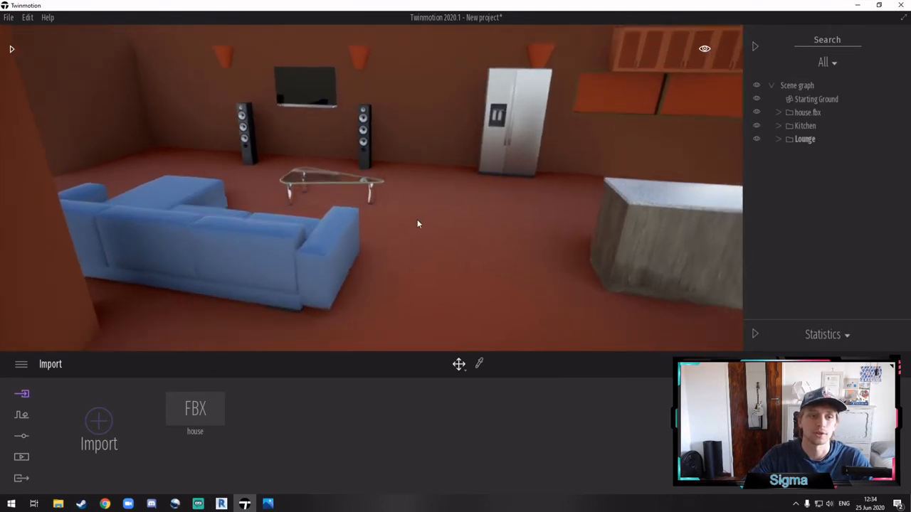
left_click(757, 140)
left_click(757, 127)
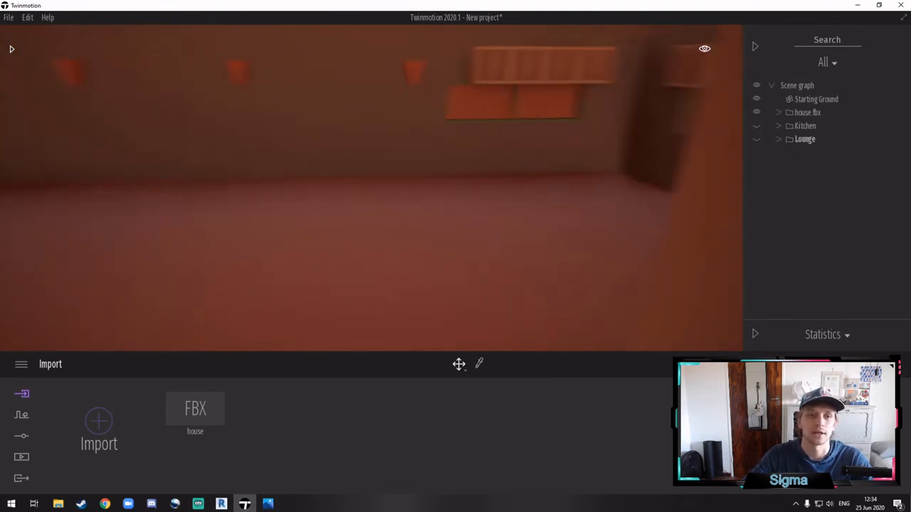
left_click(757, 126)
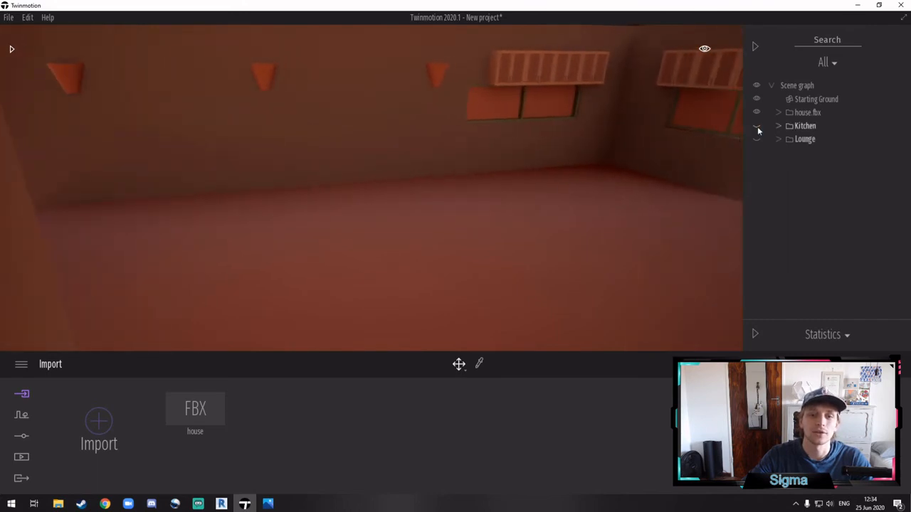
left_click(757, 139)
key("w")
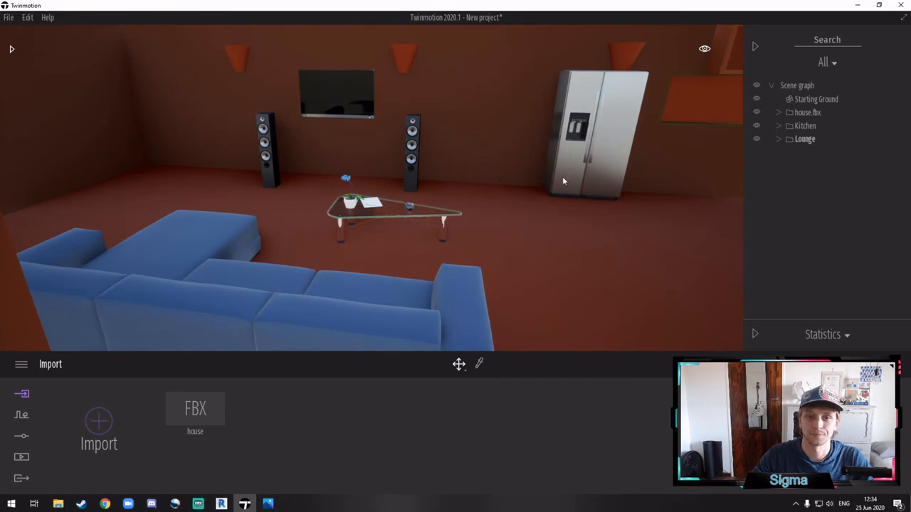
- Paint a Norway Spruce on the ground outside the house with the Vegetation paint tool, and close the library
key("d")
key("d")
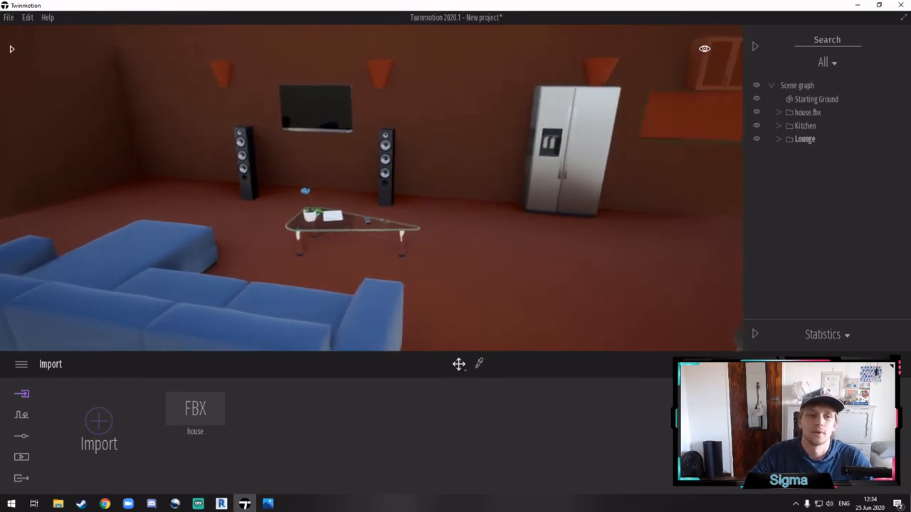
key("w")
mouse_move(561, 167)
right_mouse_down()
mouse_move(513, 160)
mouse_move(574, 173)
right_mouse_up()
key("w")
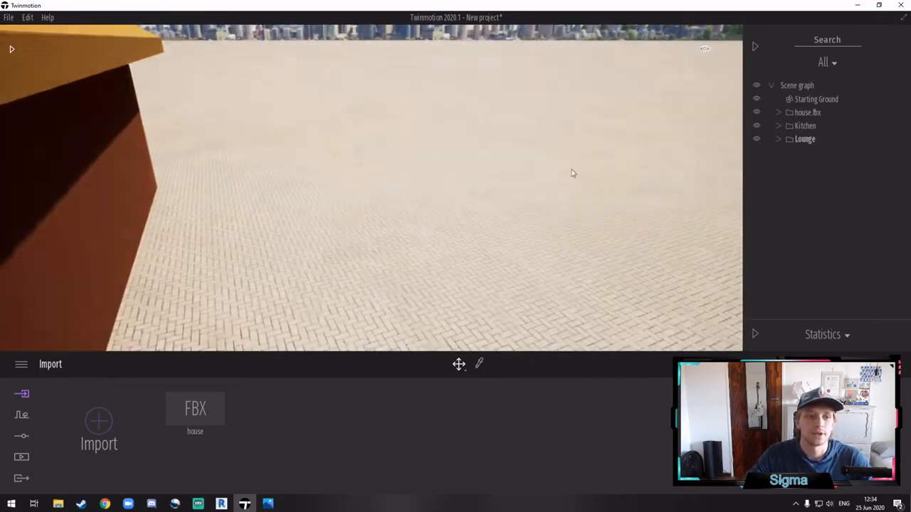
left_click(20, 418)
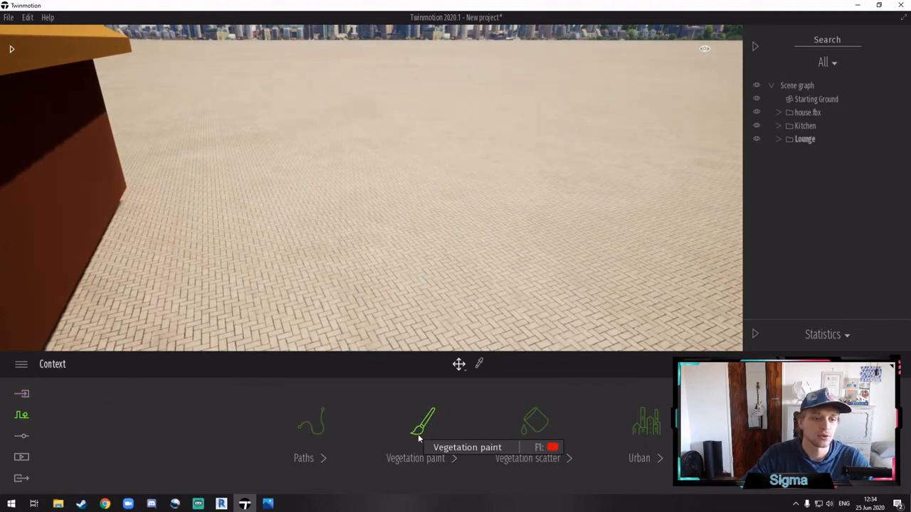
left_click(441, 424)
left_click_drag(64, 312, 367, 384)
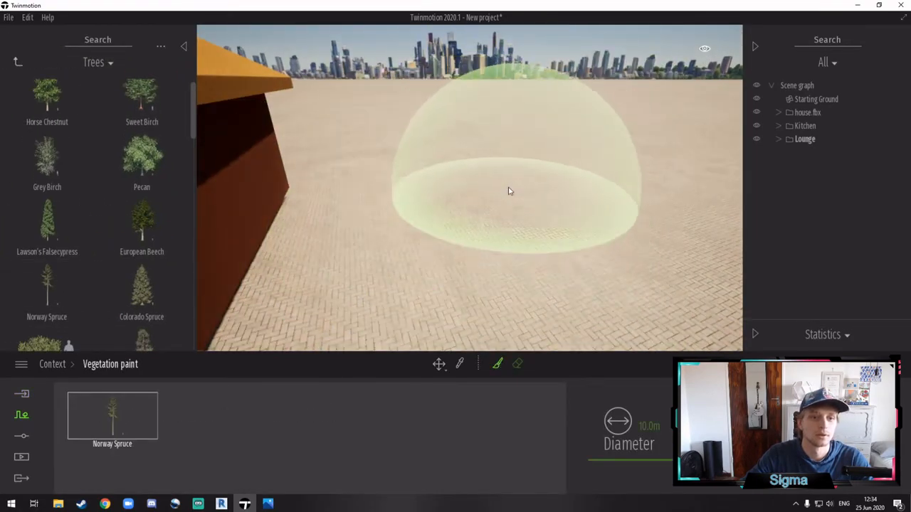
left_click(535, 205)
key("Escape")
left_click(183, 47)
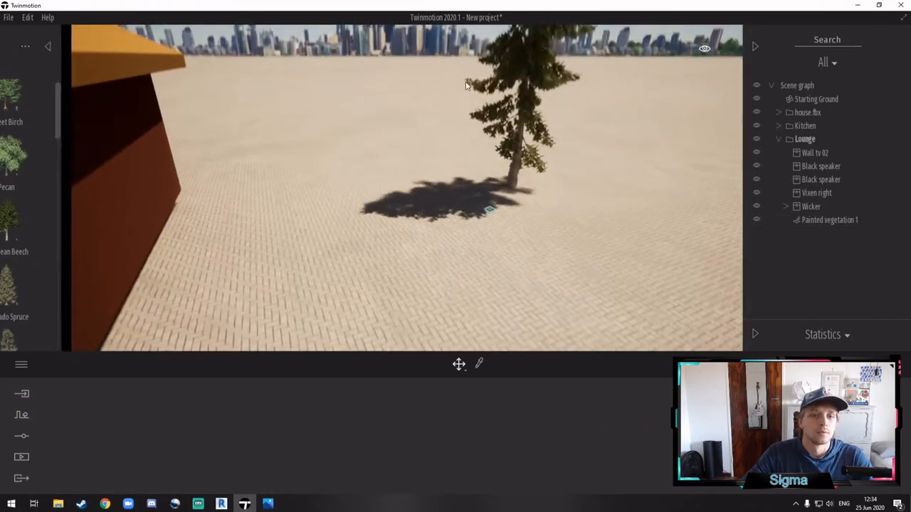
middle_click_drag(542, 129, 523, 152)
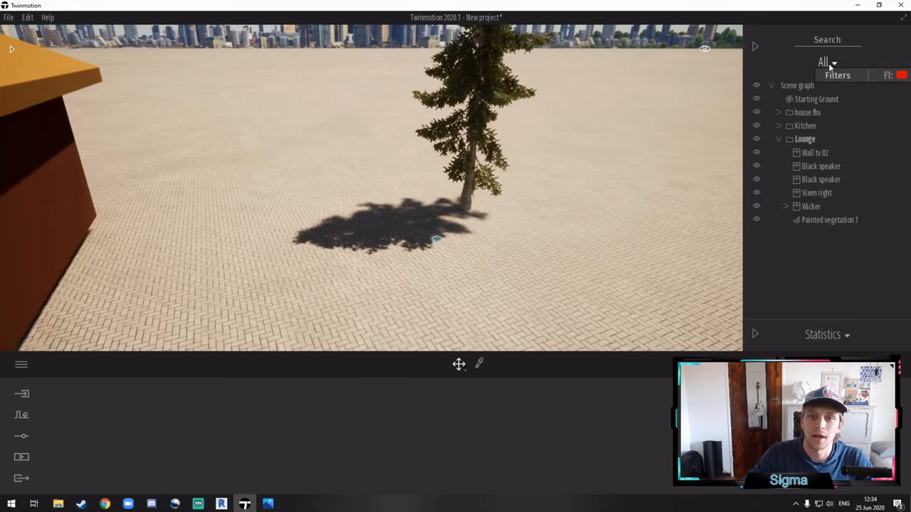
- Review the scene graph's filter options, keeping All, and look through the house.fbx contents with all containers collapsed at the end
left_click(827, 62)
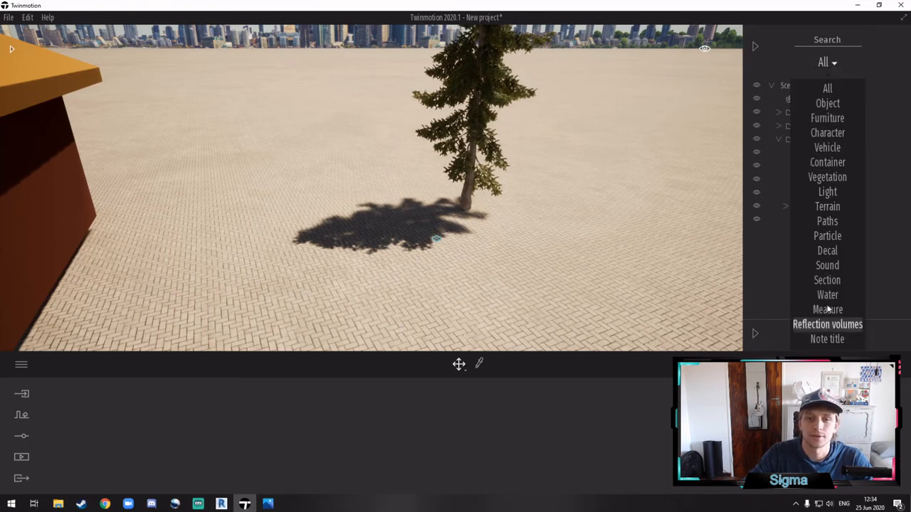
left_click(828, 88)
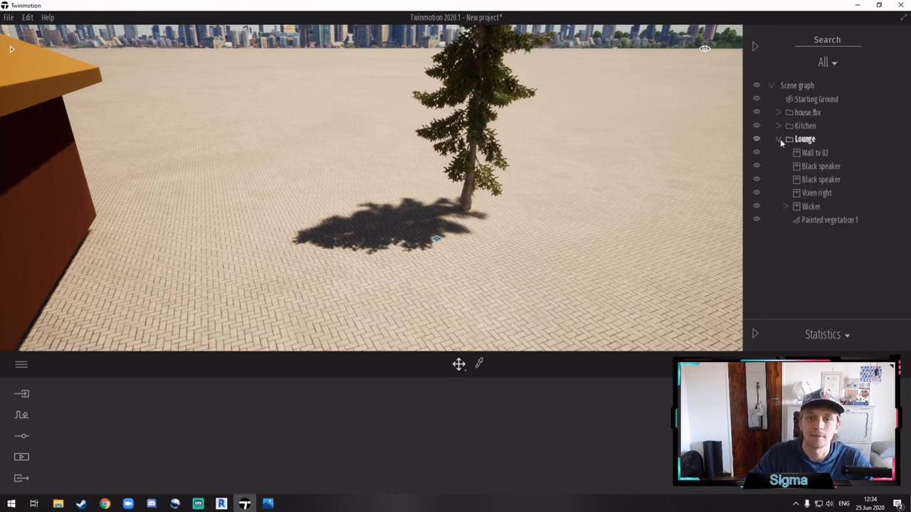
left_click(779, 138)
left_click(779, 113)
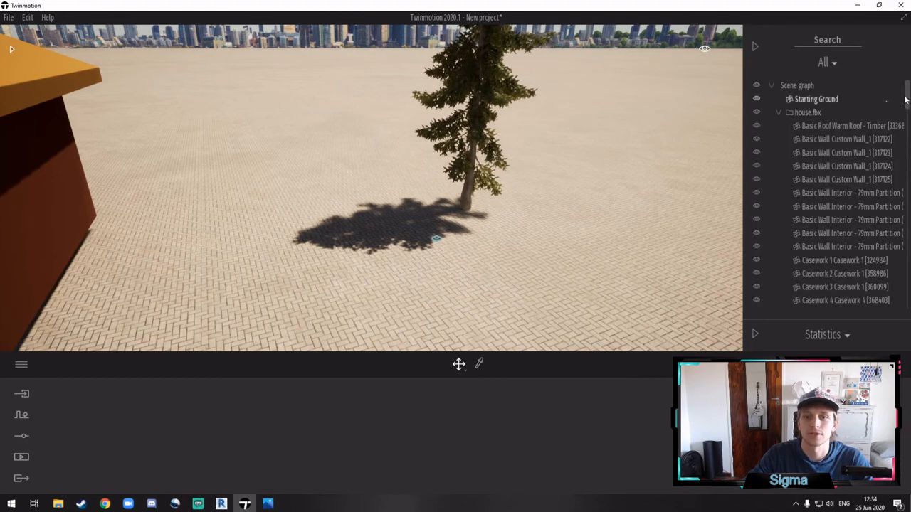
mouse_move(906, 102)
left_mouse_down()
mouse_move(906, 252)
mouse_move(906, 85)
left_mouse_up()
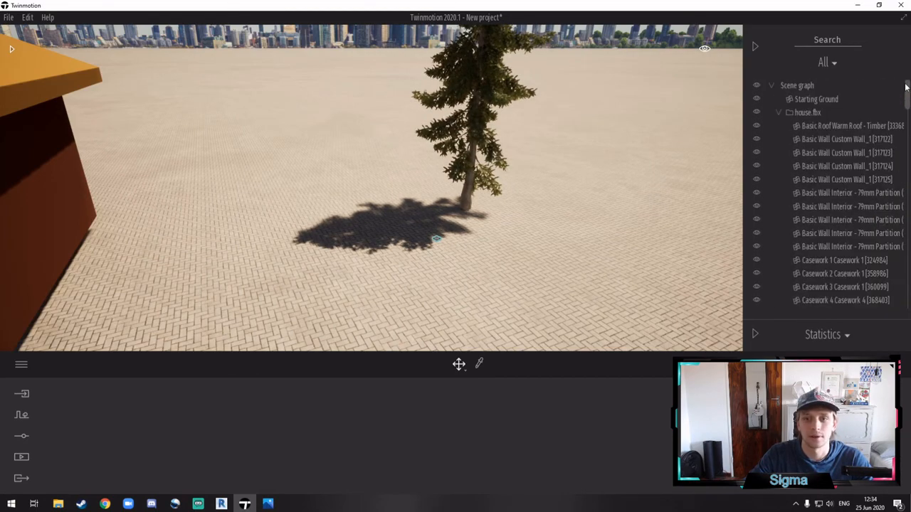
left_click(778, 112)
right_click_drag(463, 138, 461, 119)
right_click_drag(477, 152, 478, 148)
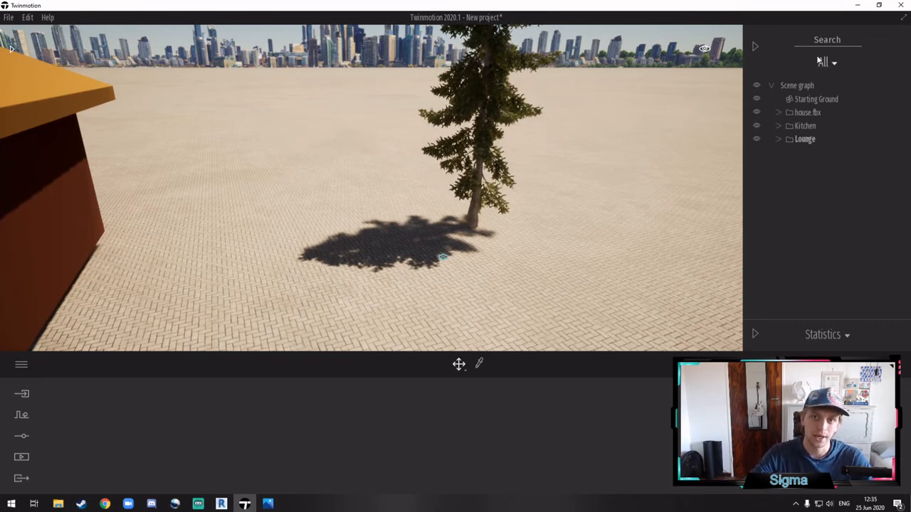
- Filter the scene graph by Vegetation, select Painted vegetation 1, and review the filter options without changing them
left_click(833, 63)
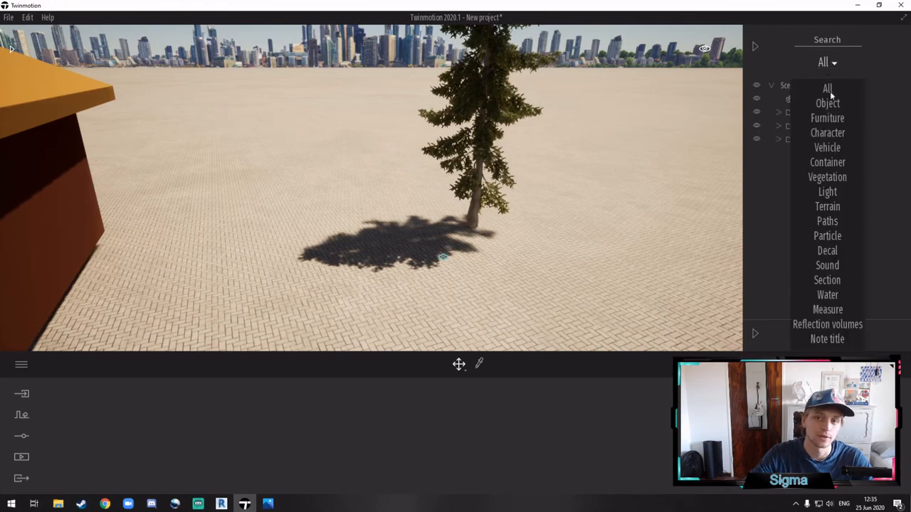
left_click(827, 177)
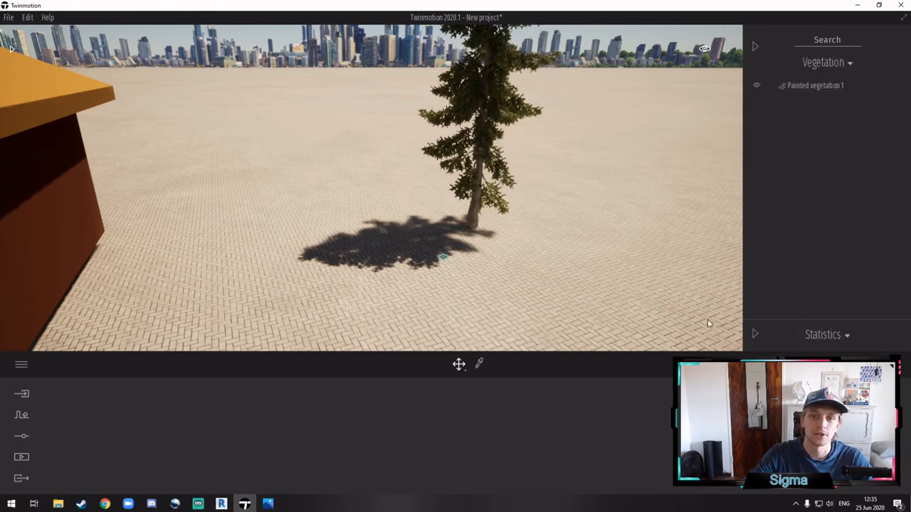
left_click(817, 86)
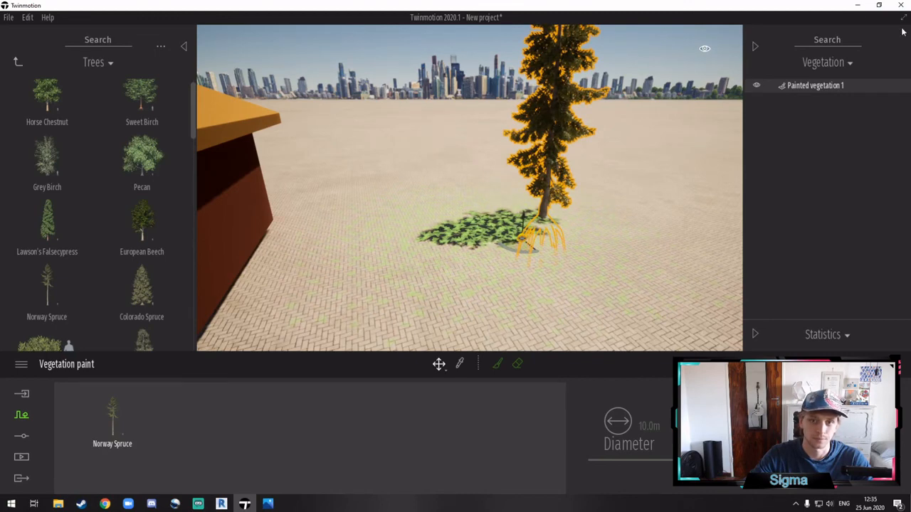
left_click(842, 64)
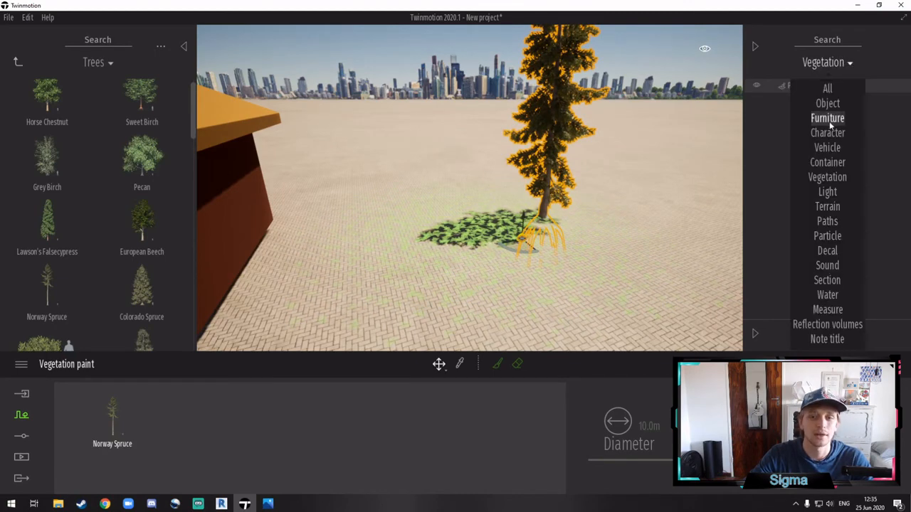
left_click(882, 156)
left_click(882, 156)
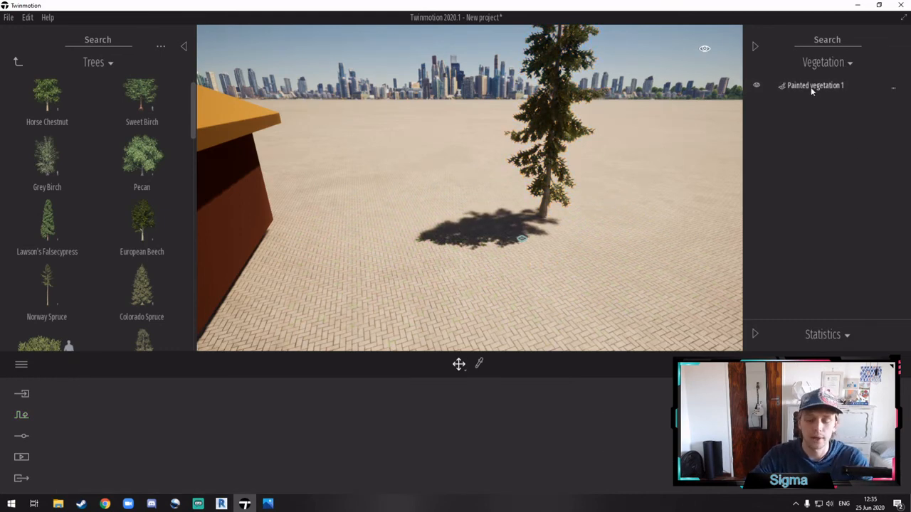
- Delete Painted vegetation 1, close the library, and reset the scene graph filter to All
left_click(811, 87)
key("Delete")
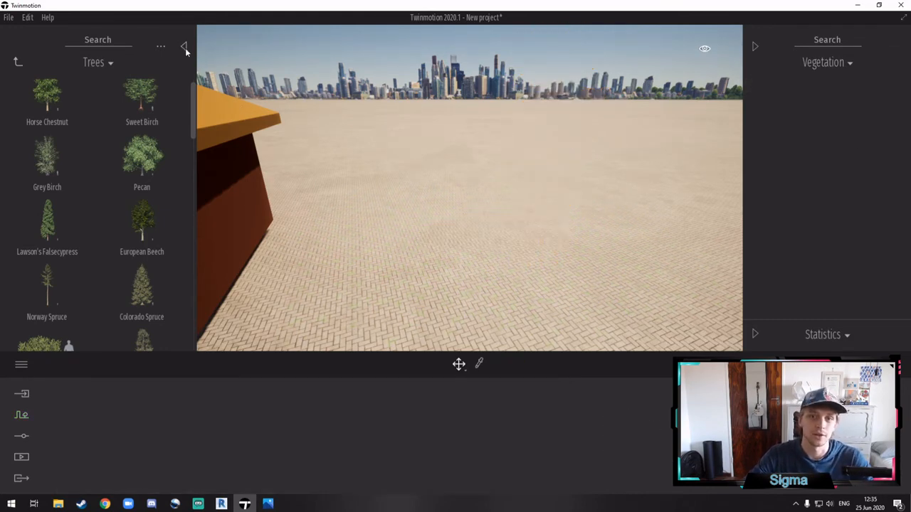
left_click(186, 47)
left_click(825, 63)
left_click(827, 89)
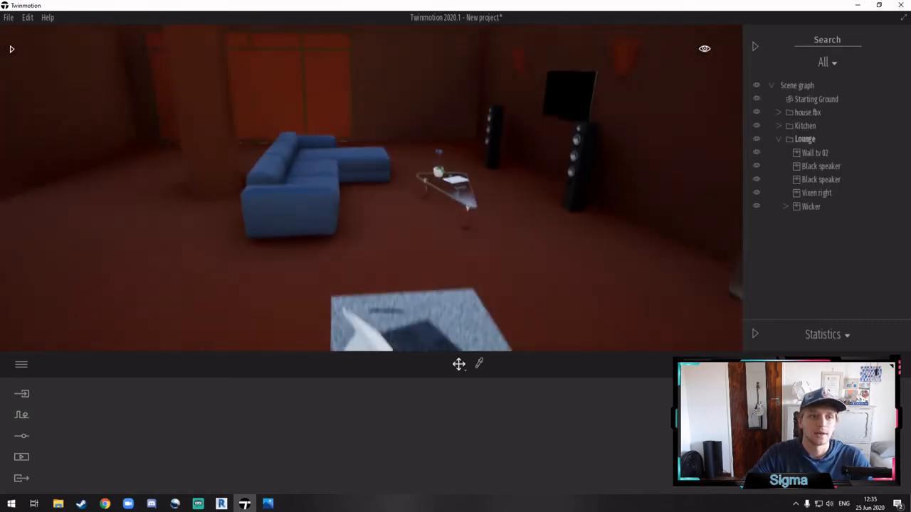
- Select the Wicker table in the lounge, move the camera outside the house, and jump back to the table from its scene graph entry
left_click_drag(498, 163, 430, 179)
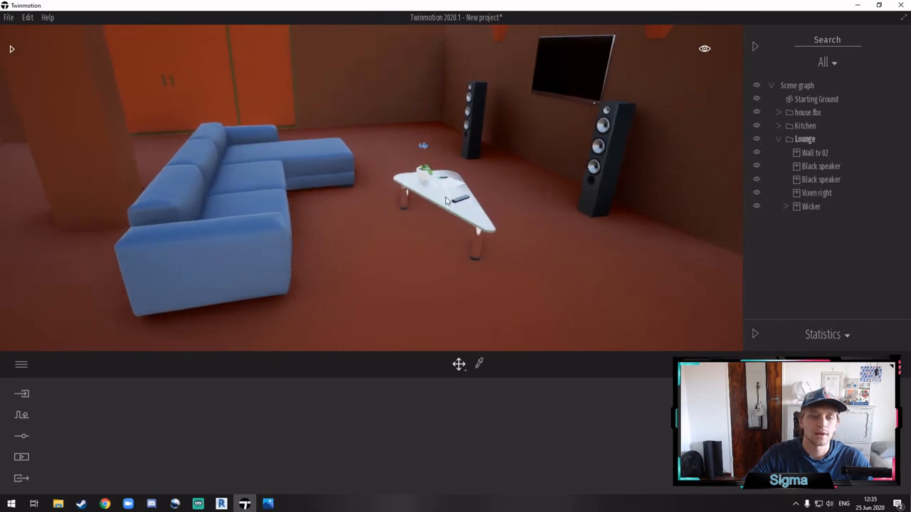
left_click(446, 201)
key("d")
right_click_drag(518, 172, 634, 169)
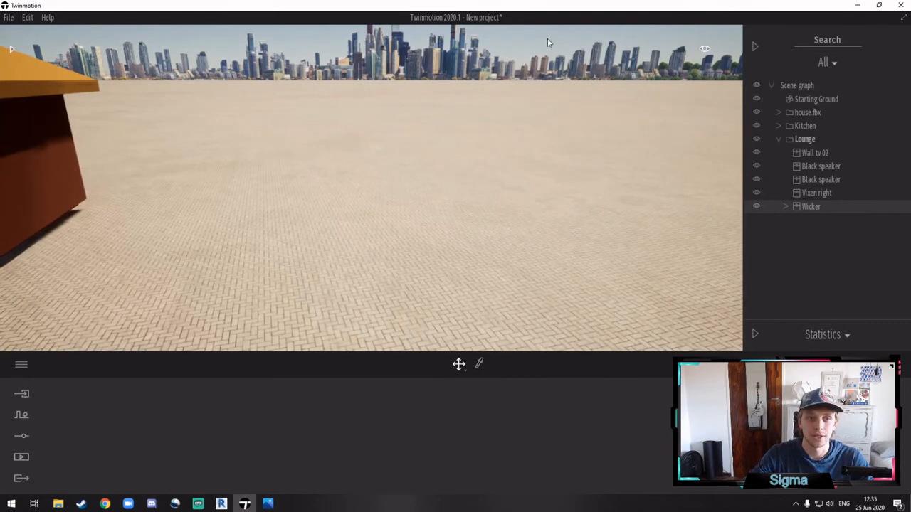
right_click(811, 208)
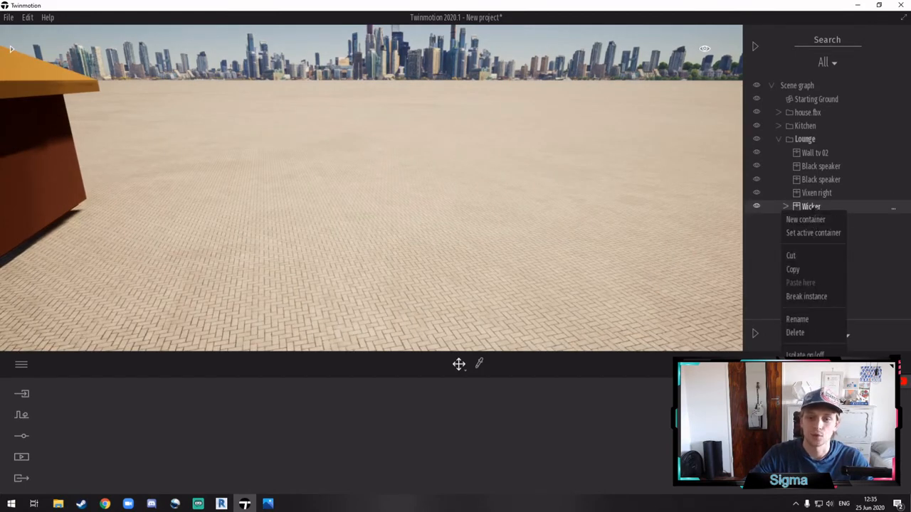
double_click(813, 207)
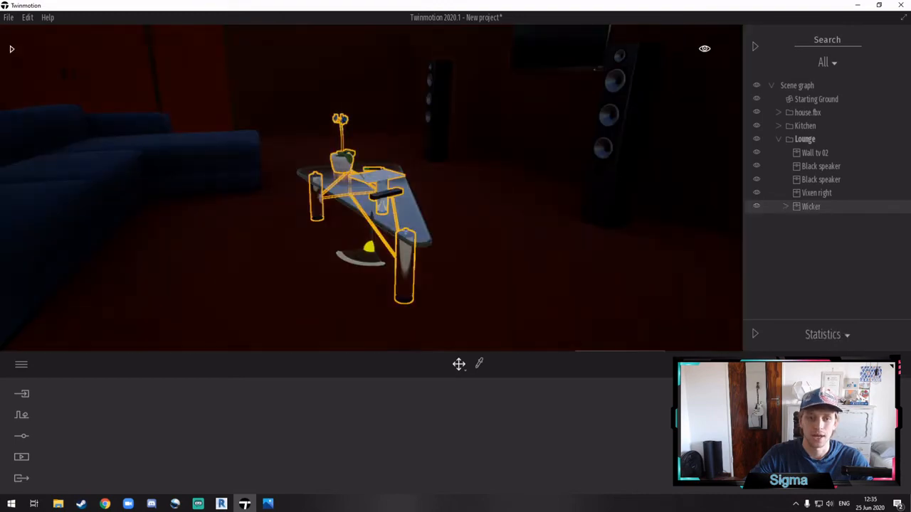
key("d")
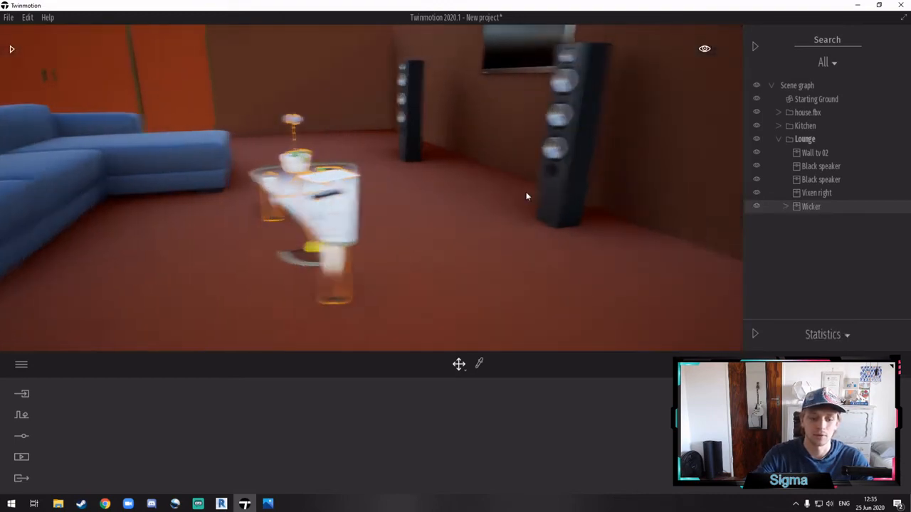
- Move the camera outside the house and jump back to the Vixen right sofa from its scene graph entry
key("a")
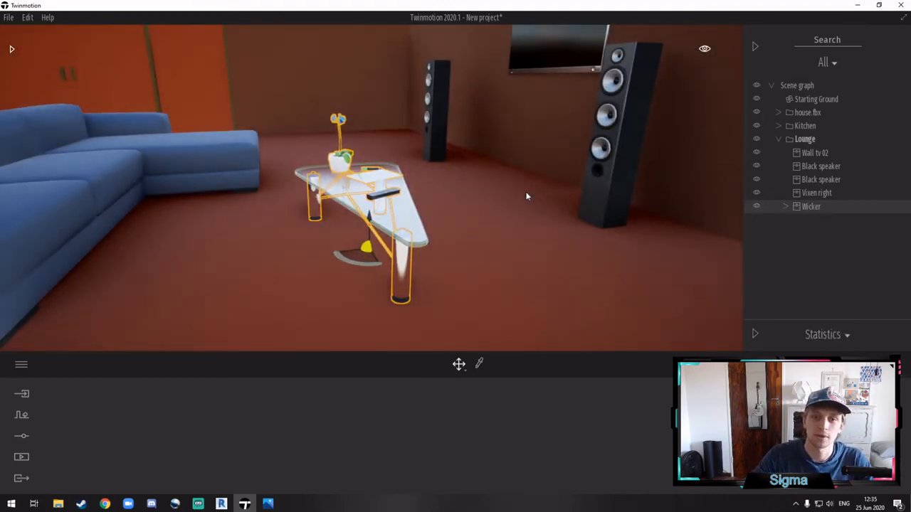
key("a")
key("d")
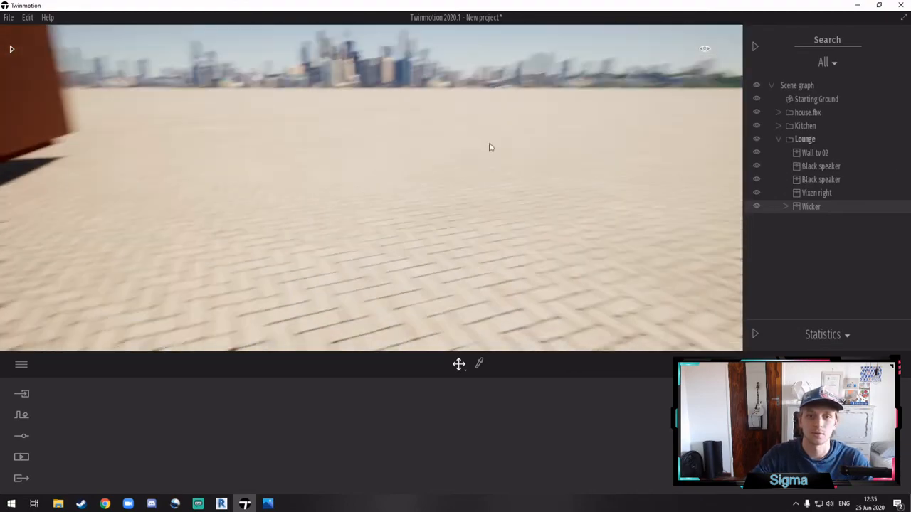
double_click(816, 192)
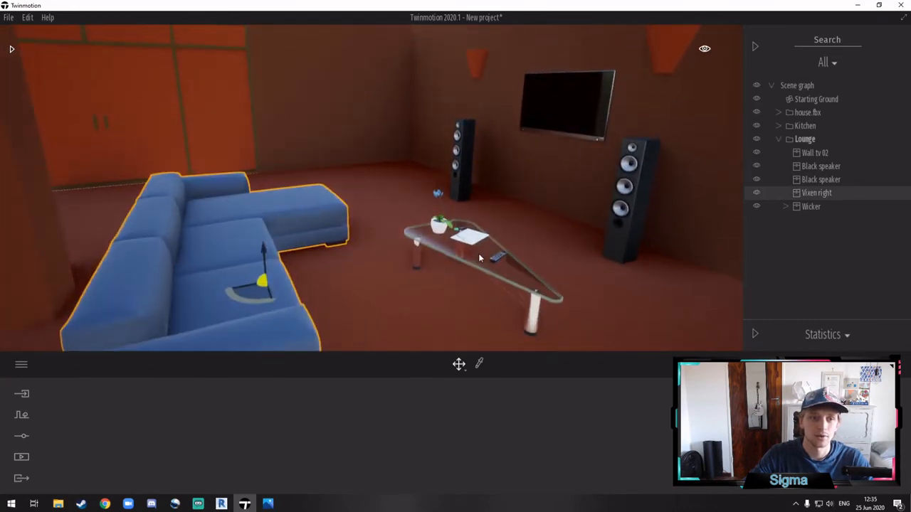
- Select the Wicker table in the lounge, isolate it in the scene, and switch its isolation off again
left_click(478, 253)
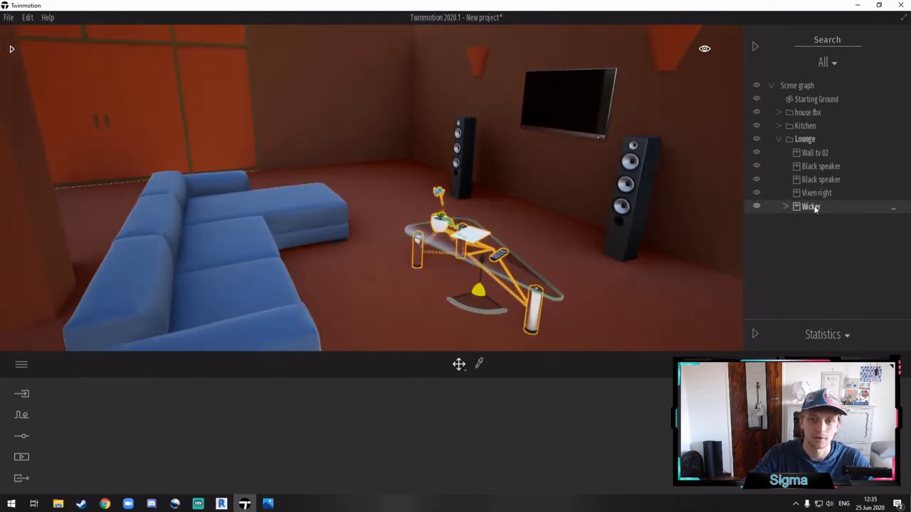
right_click(814, 210)
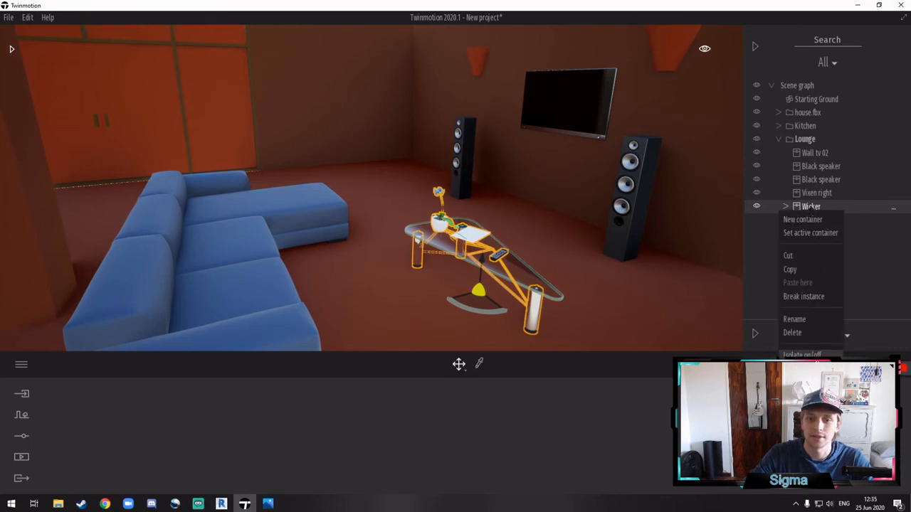
left_click(802, 354)
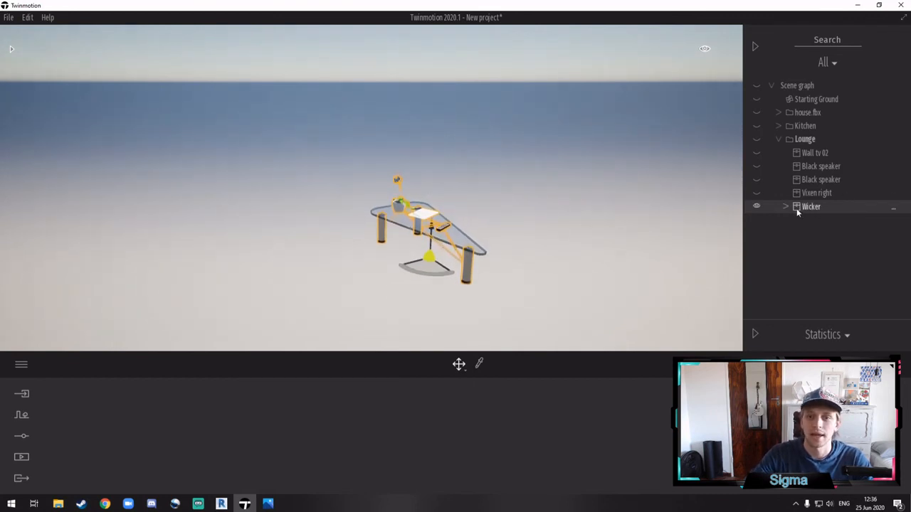
right_click(815, 209)
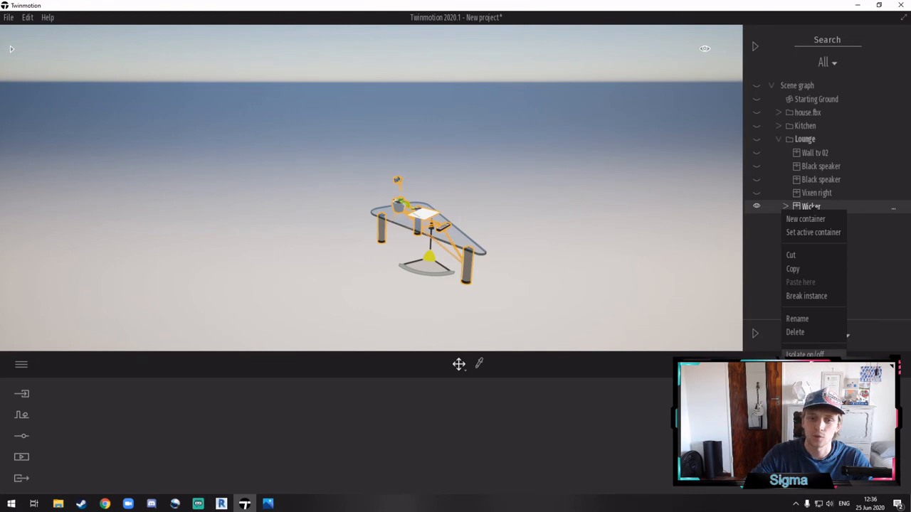
left_click(805, 355)
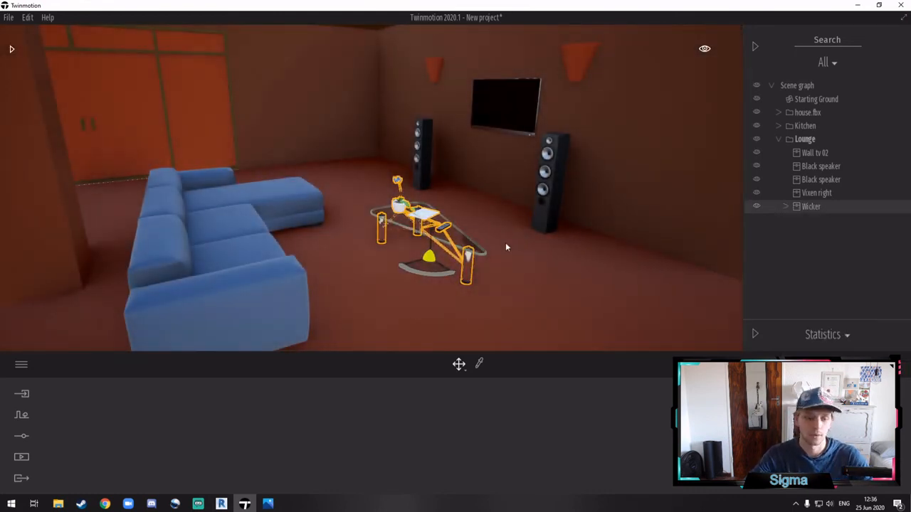
- Deselect the Wicker table, move the camera out of the lounge, and collapse the Lounge container in the scene graph
right_click_drag(506, 247, 545, 221)
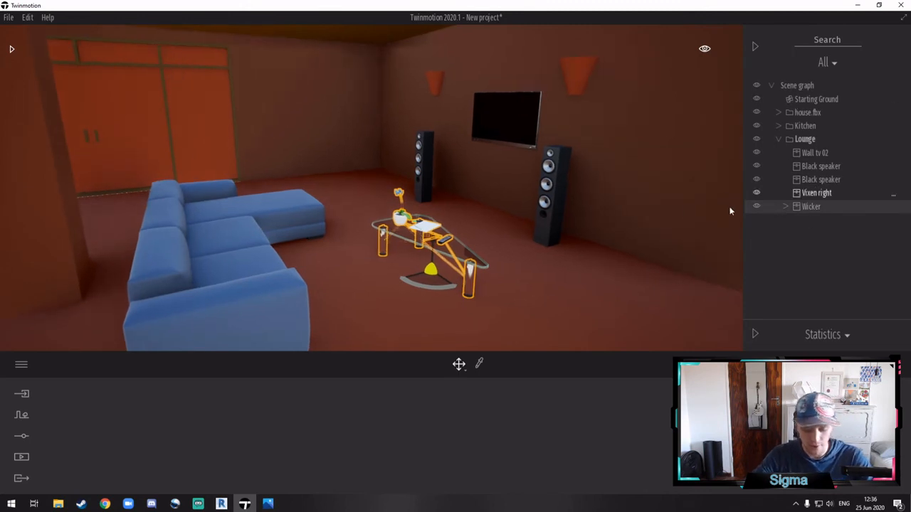
key("d")
key("s")
key("Escape")
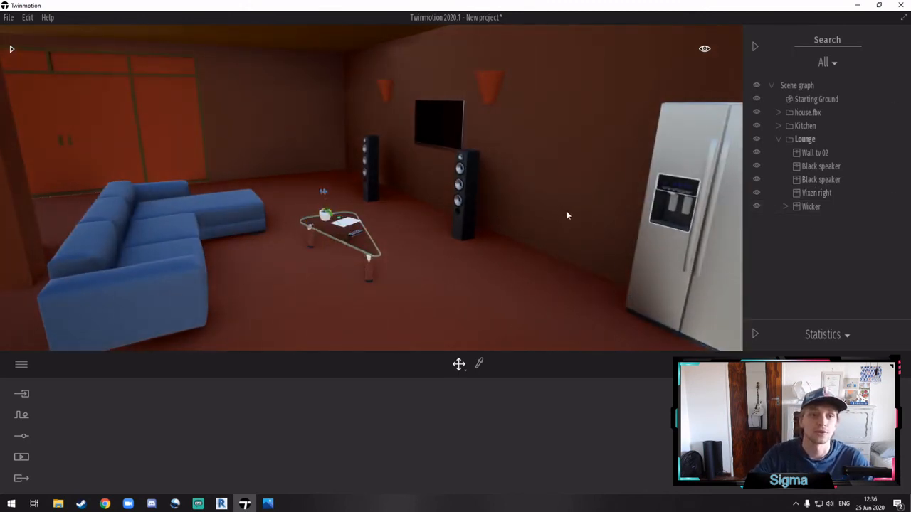
key("w")
right_click_drag(567, 212, 539, 205)
left_click(779, 139)
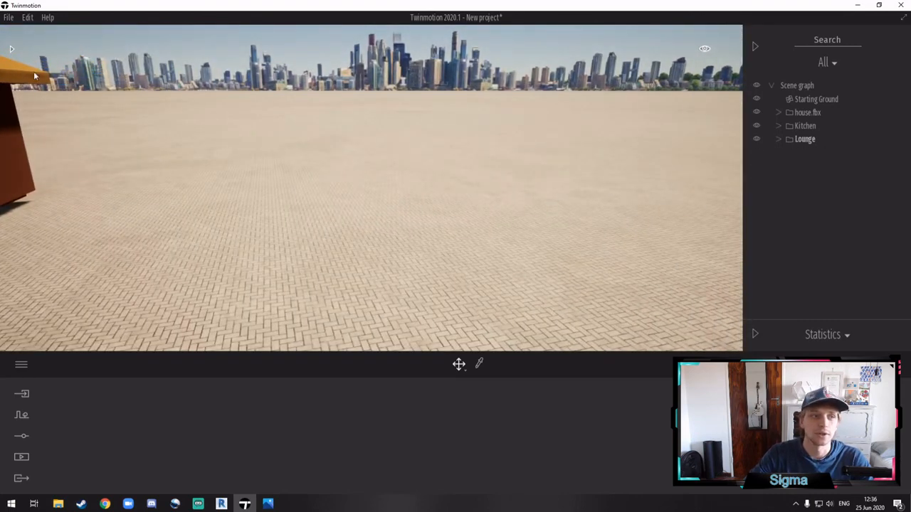
- Open the library's User library folder and delete the House.fbx entry, confirming the deletion
left_click(10, 50)
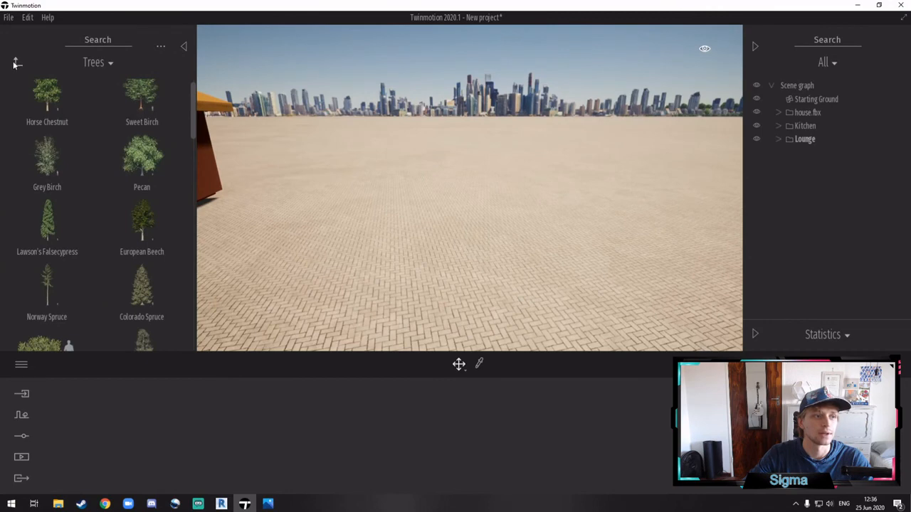
left_click(16, 64)
left_click(15, 63)
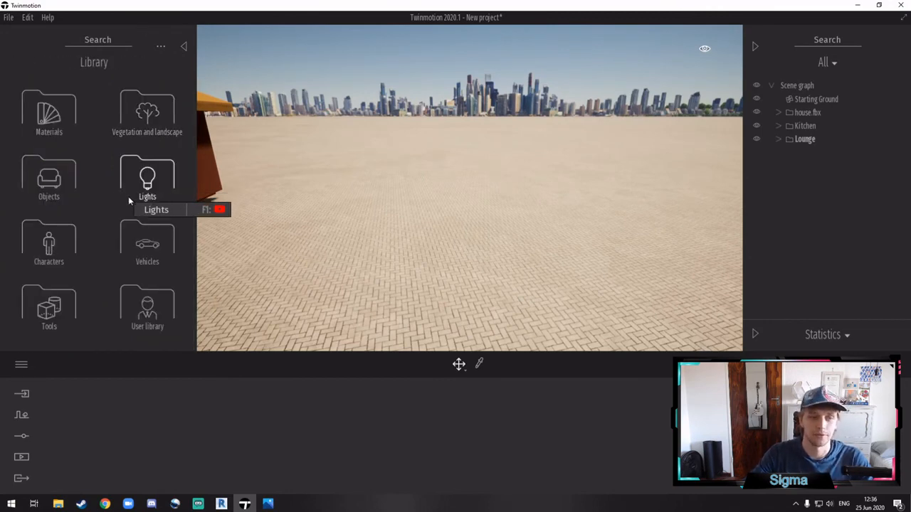
left_click(147, 310)
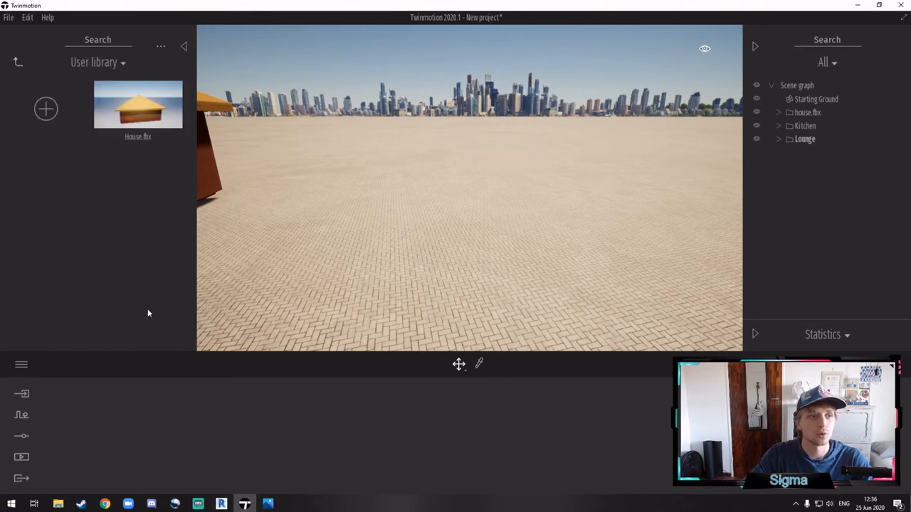
right_click(144, 103)
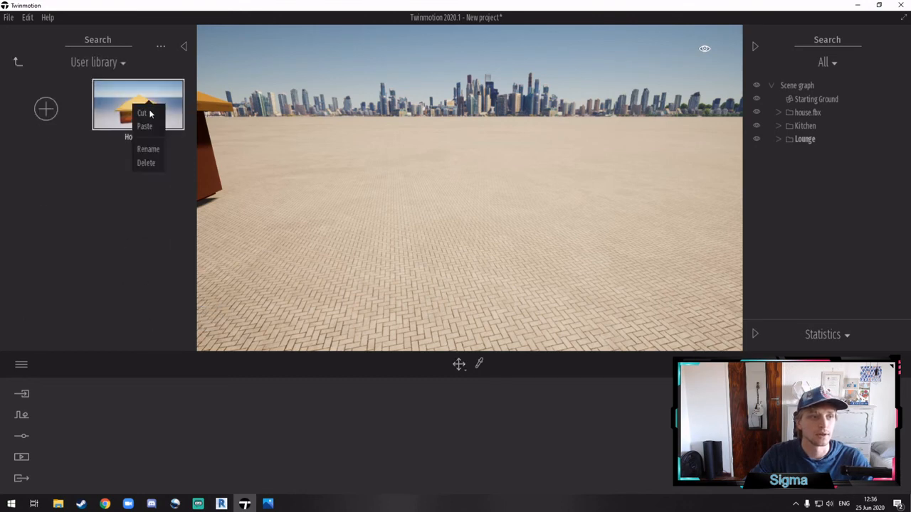
left_click(148, 163)
left_click(484, 292)
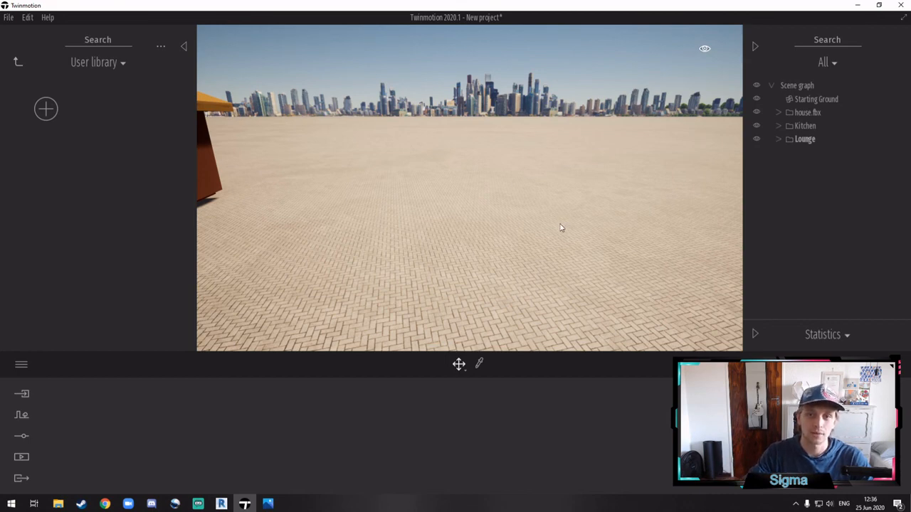
- Add the house.fbx container from the scene graph to the user library
right_click(68, 86)
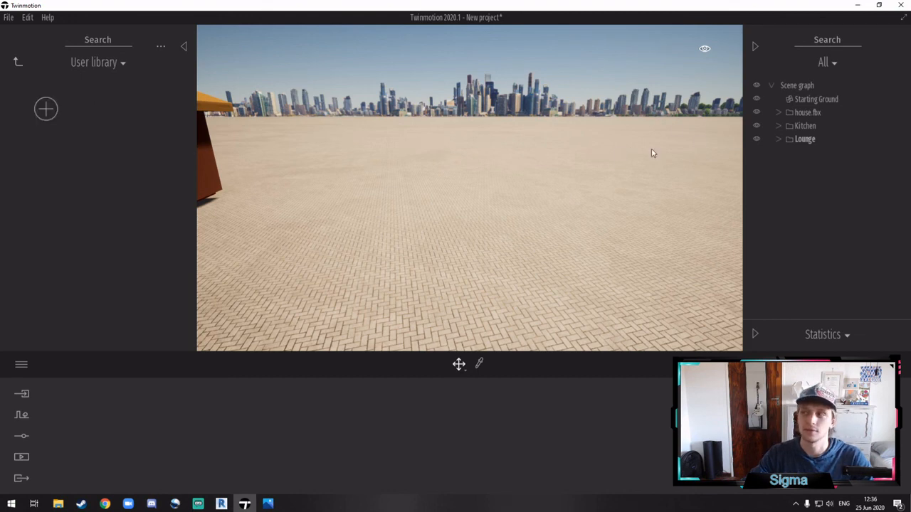
key("a")
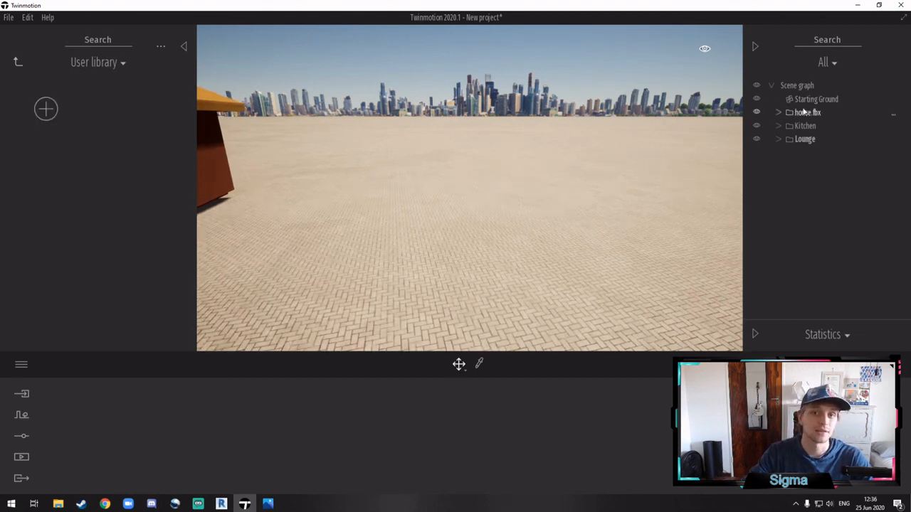
left_click_drag(720, 123, 365, 188)
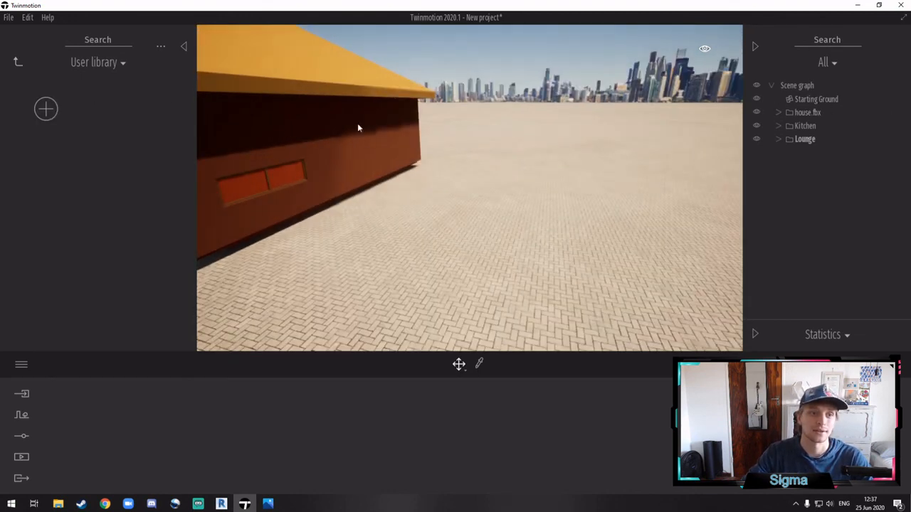
left_click_drag(358, 124, 370, 128)
right_click_drag(371, 128, 565, 160)
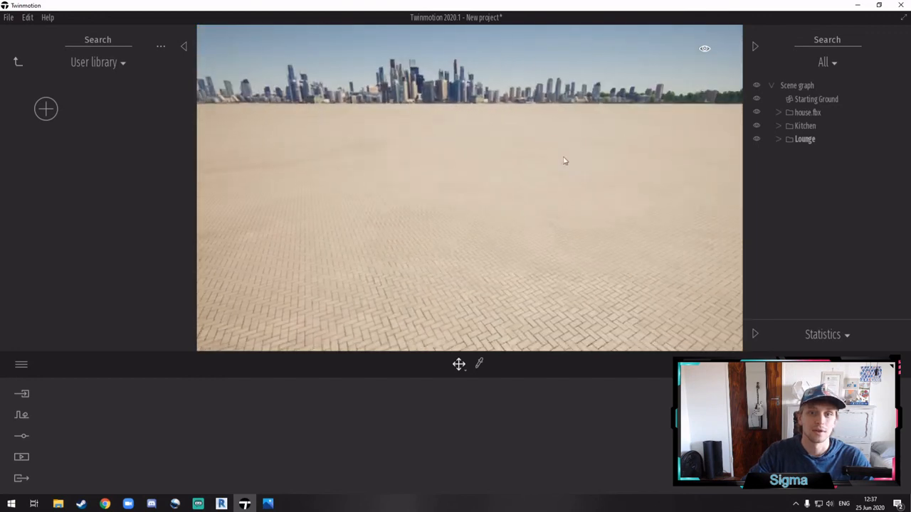
right_click(803, 113)
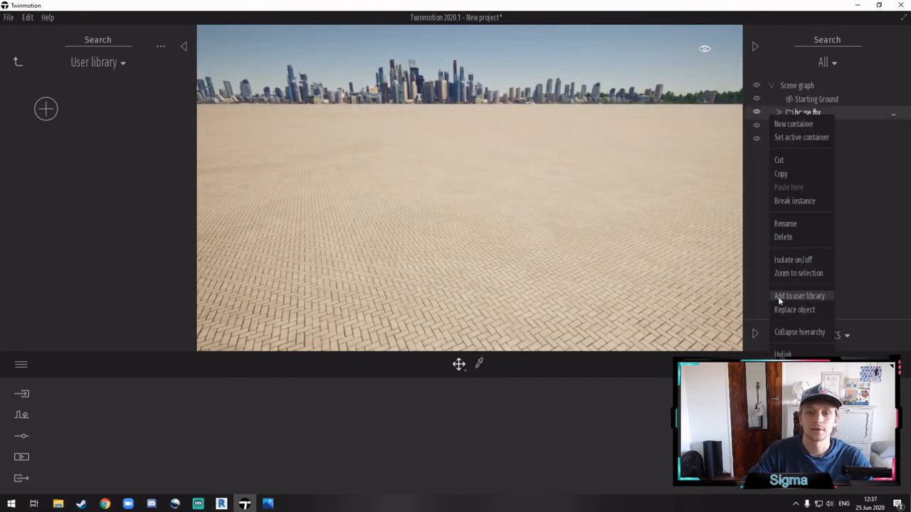
left_click(803, 296)
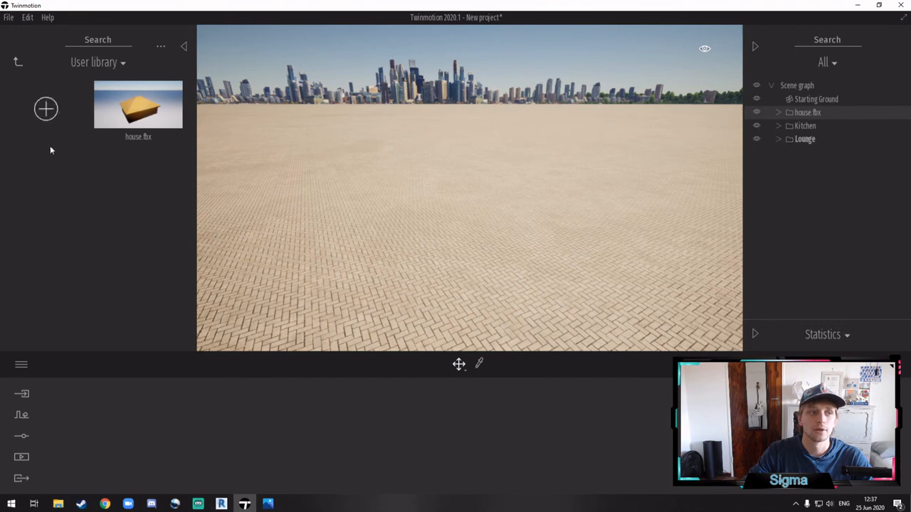
- Place two copies of house.fbx from the user library on the open ground near the original house
mouse_move(129, 135)
left_mouse_down()
mouse_move(206, 164)
mouse_move(368, 116)
mouse_move(249, 183)
mouse_move(289, 157)
mouse_move(335, 174)
left_mouse_up()
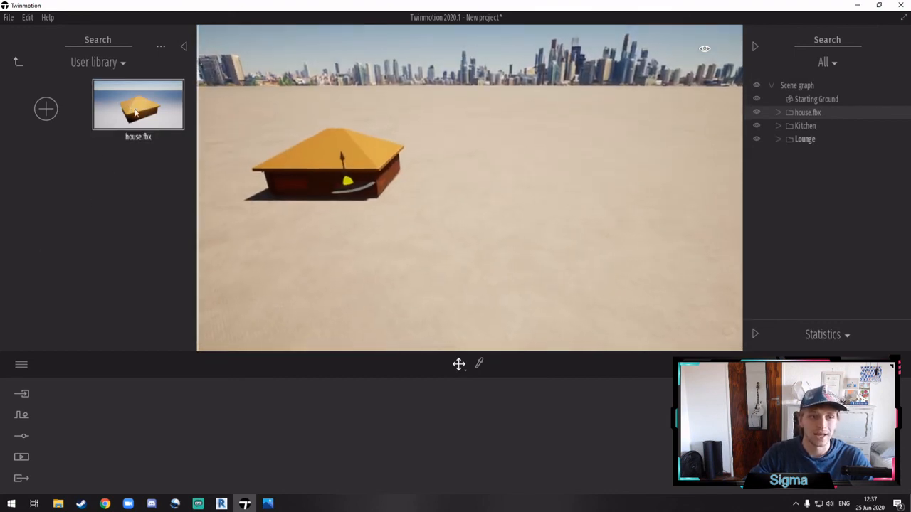
left_click(179, 121)
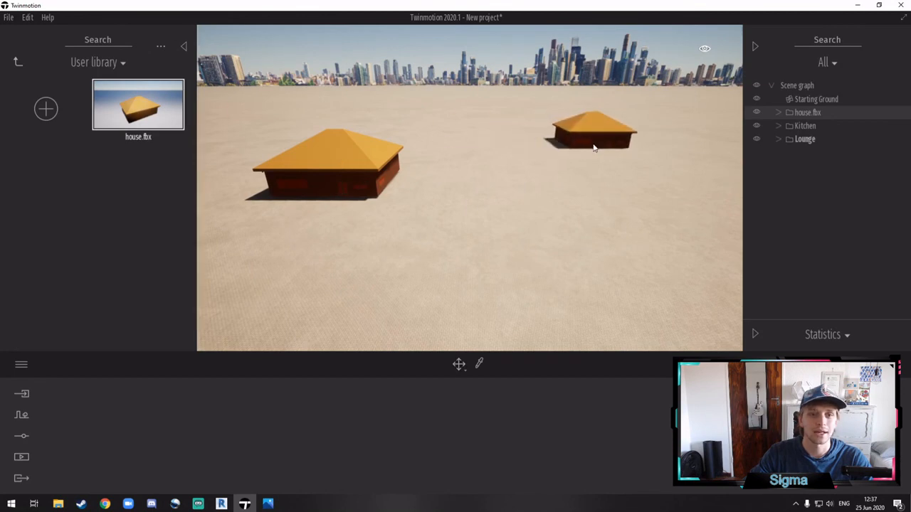
left_click(592, 147)
left_click(692, 244)
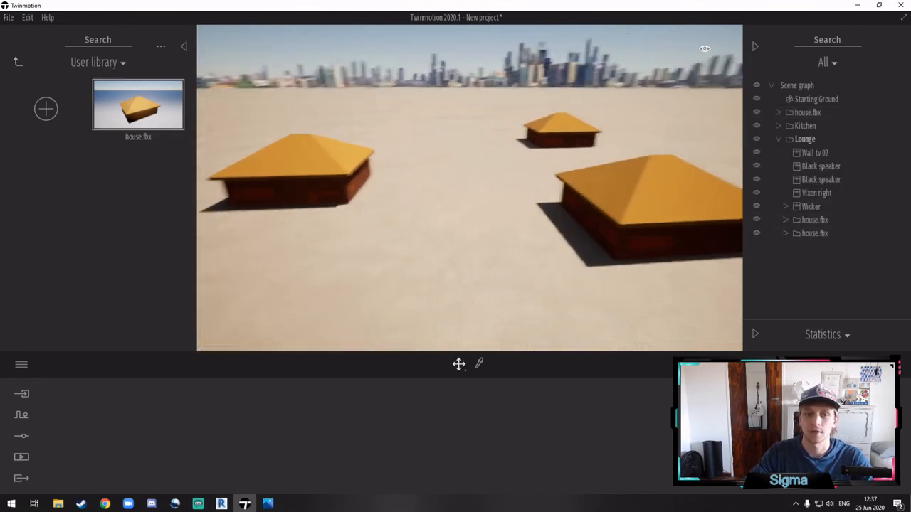
- Delete both copied house.fbx containers from the Lounge container in the scene graph
left_click(814, 235)
key("Delete")
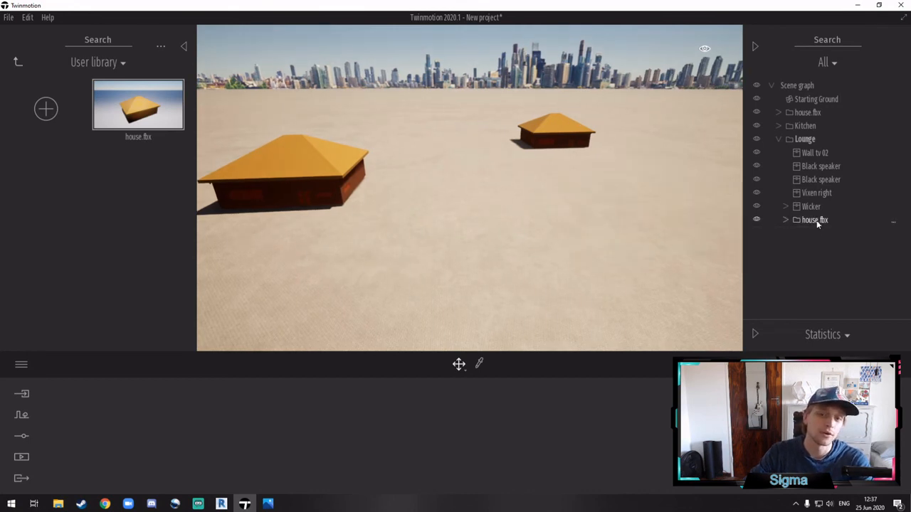
left_click(814, 220)
key("Delete")
- Delete house.fbx from the user library and confirm the deletion
left_click_drag(536, 173, 467, 137)
key("w")
key("a")
key("w")
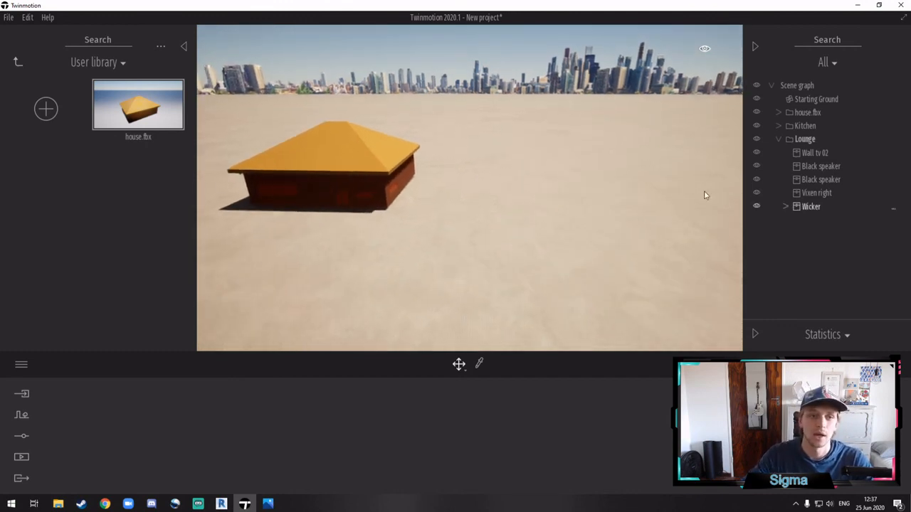
right_click(133, 109)
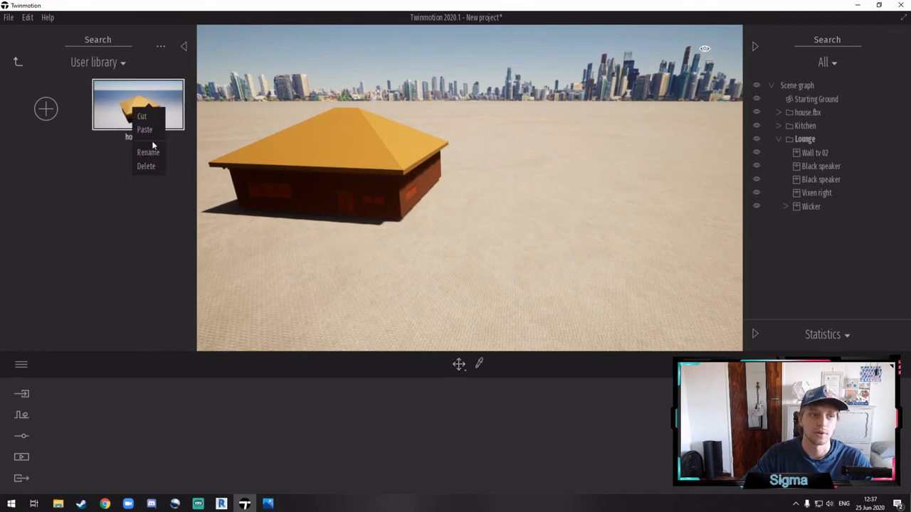
left_click(154, 166)
left_click(480, 293)
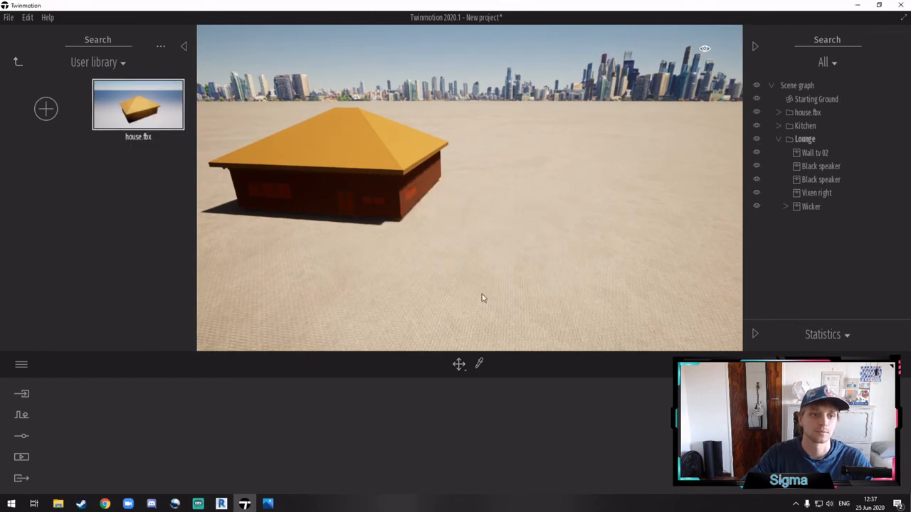
left_click_drag(482, 294, 462, 294)
- Close the library, and hide and reshow the scene graph
left_click(185, 47)
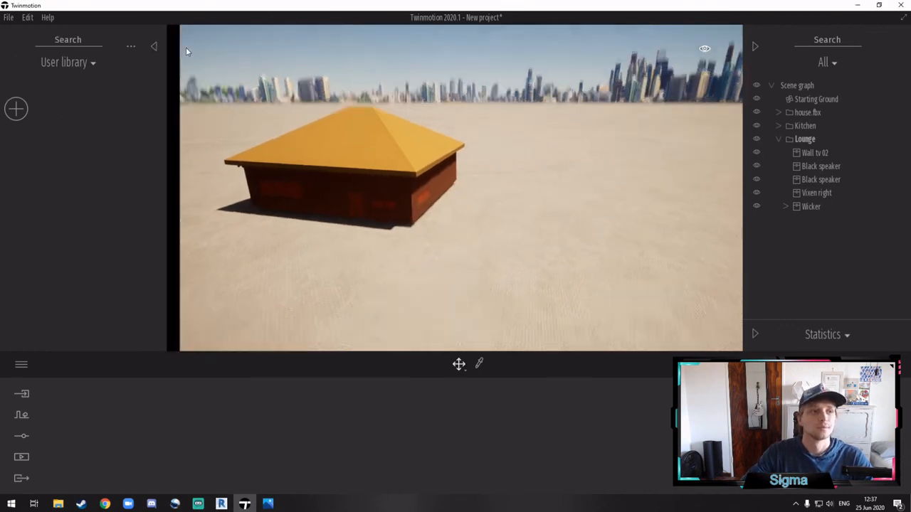
left_click(755, 48)
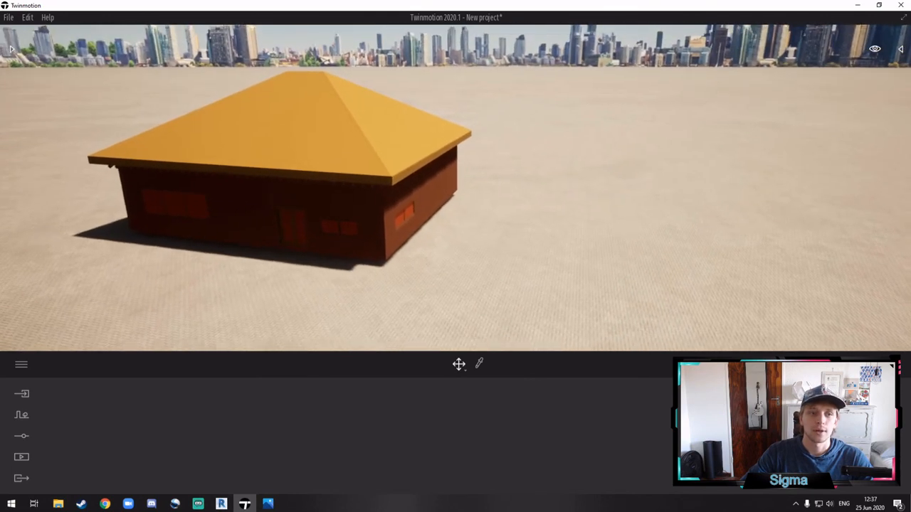
left_click(900, 49)
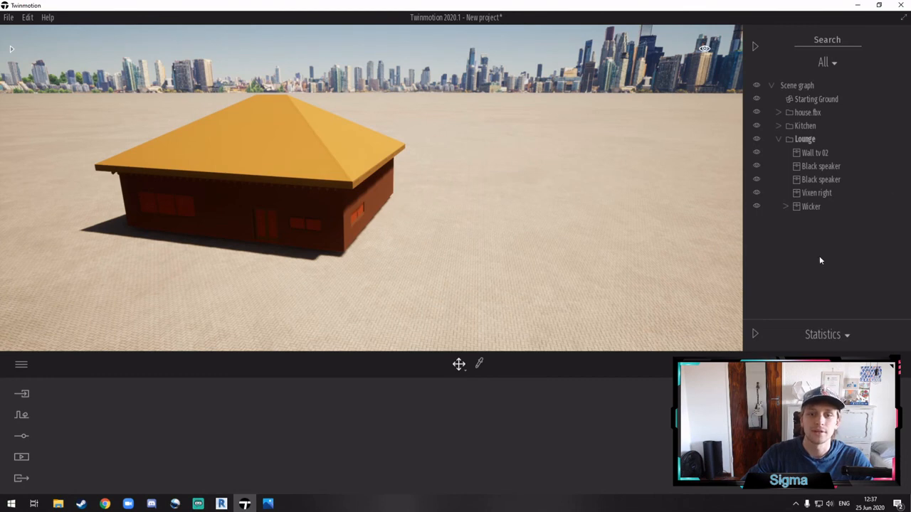
- Review the scene statistics and the other available information views, keeping Statistics and collapsing the section at the end
left_click(757, 334)
left_click(833, 197)
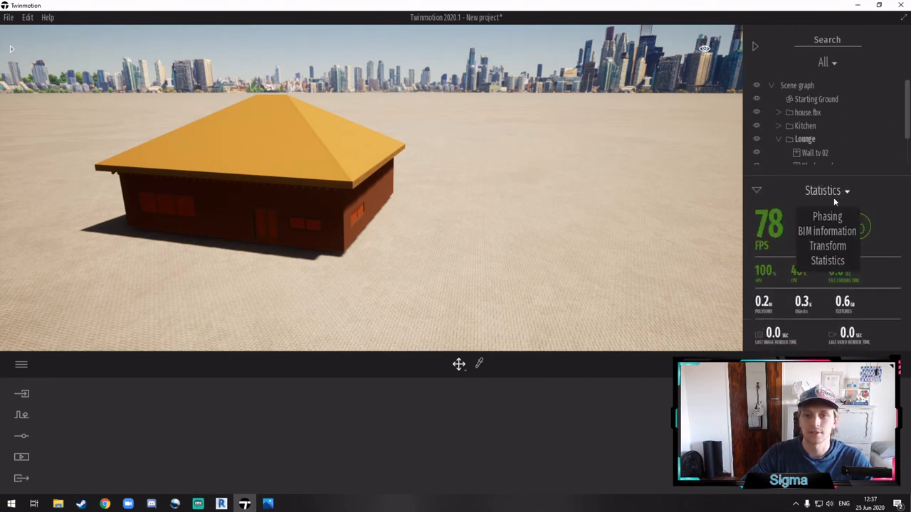
left_click(832, 262)
left_click(758, 191)
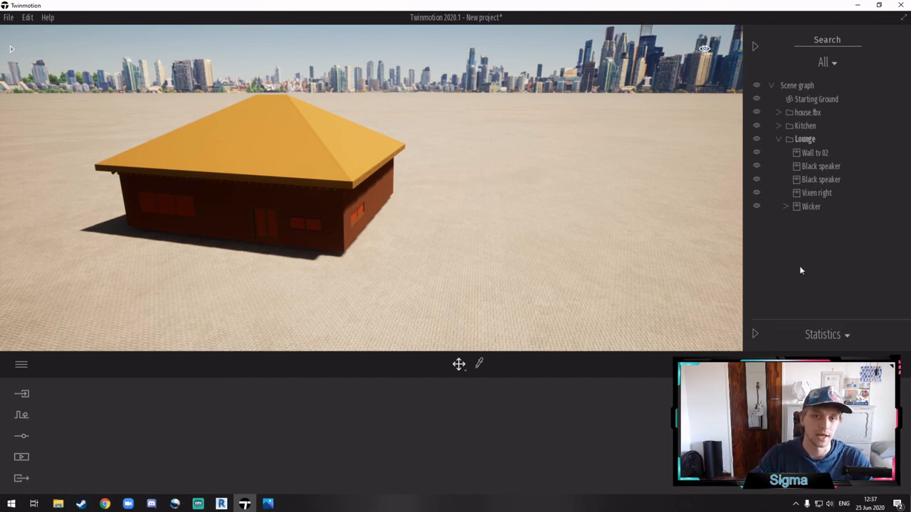
right_click_drag(445, 140, 457, 147)
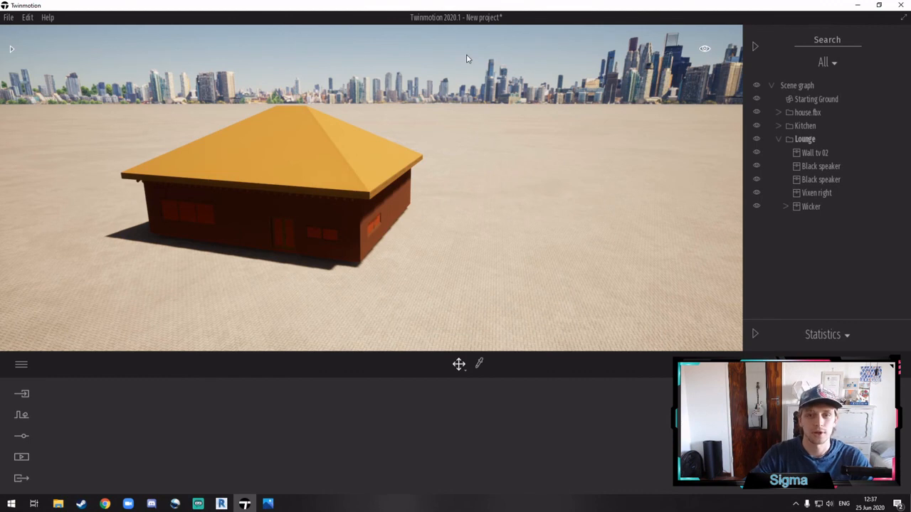